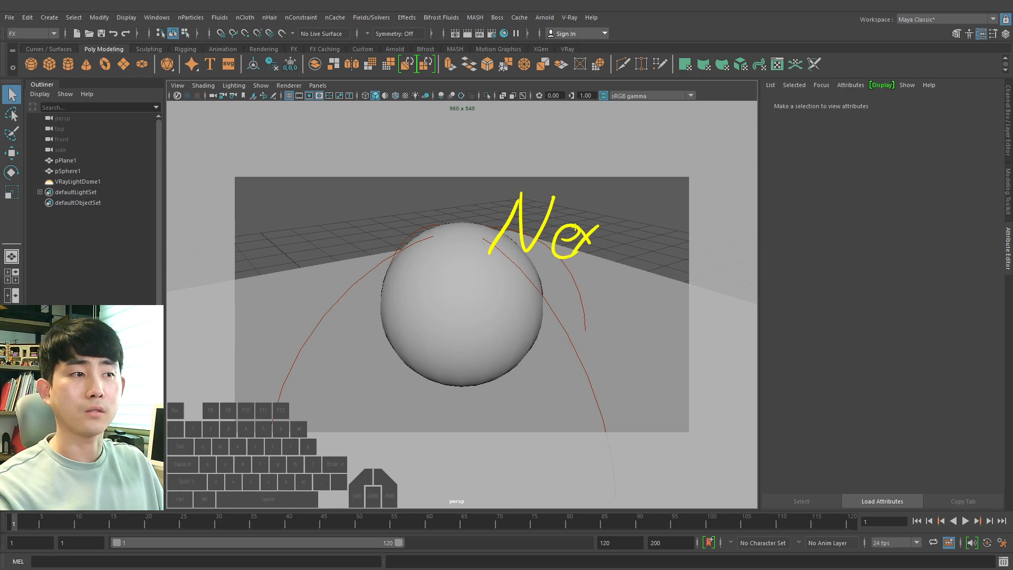
pyautogui.moveTo(595, 235); pyautogui.dragTo(627, 226)
pyautogui.moveTo(615, 214); pyautogui.dragTo(604, 270)
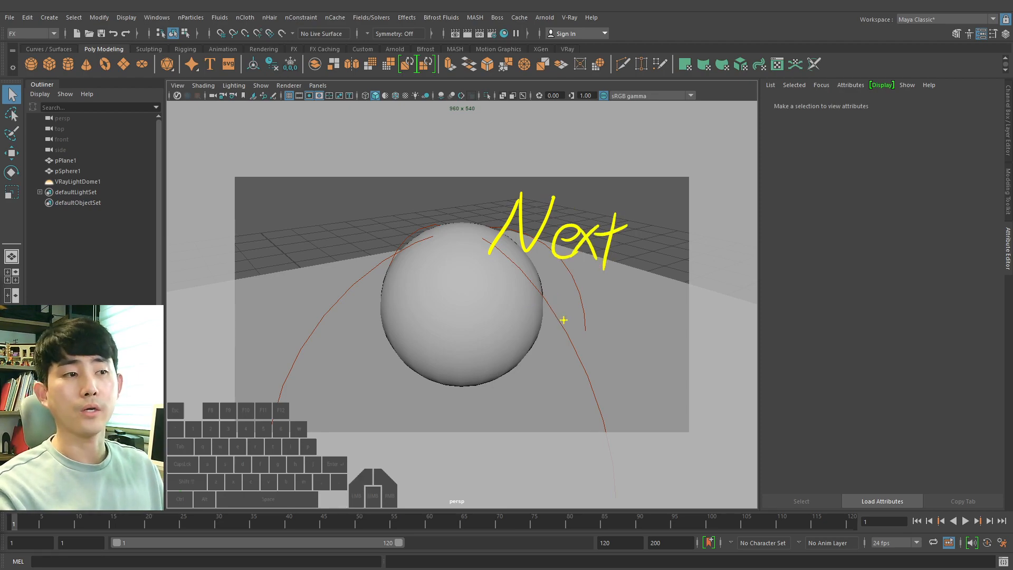
pyautogui.moveTo(555, 299); pyautogui.dragTo(549, 345)
pyautogui.moveTo(563, 301); pyautogui.dragTo(601, 296)
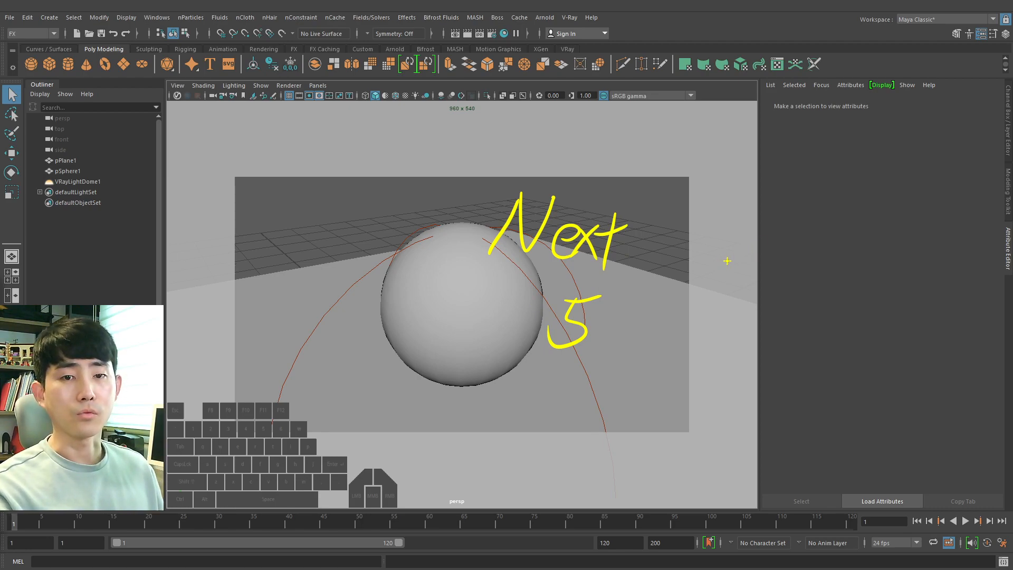
pyautogui.press('Escape')
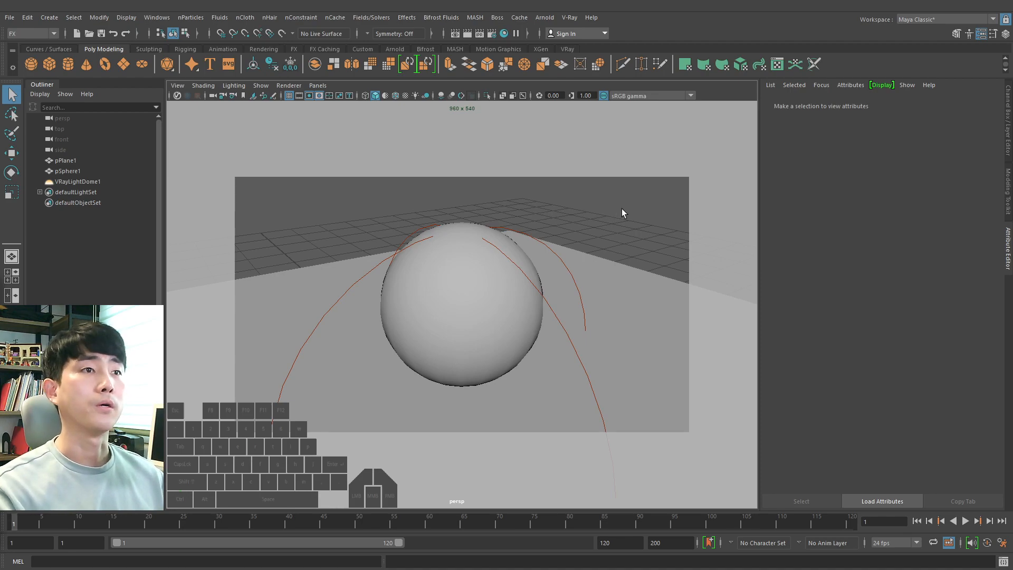
# Step: Open the render settings and import the Default Settings render preset
pyautogui.click(492, 34)
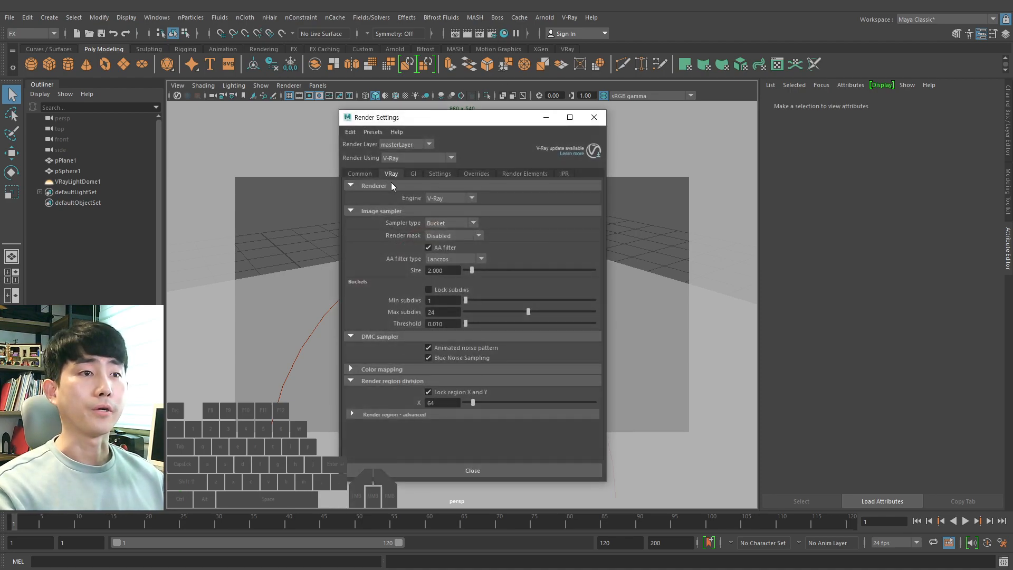
pyautogui.click(366, 174)
pyautogui.moveTo(473, 121); pyautogui.dragTo(496, 113)
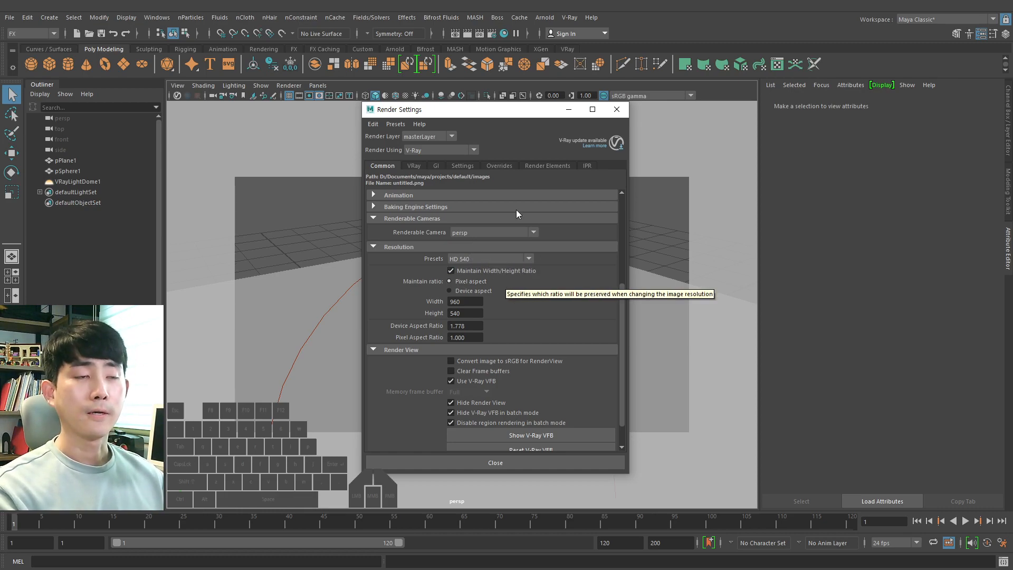
pyautogui.click(396, 124)
pyautogui.click(409, 148)
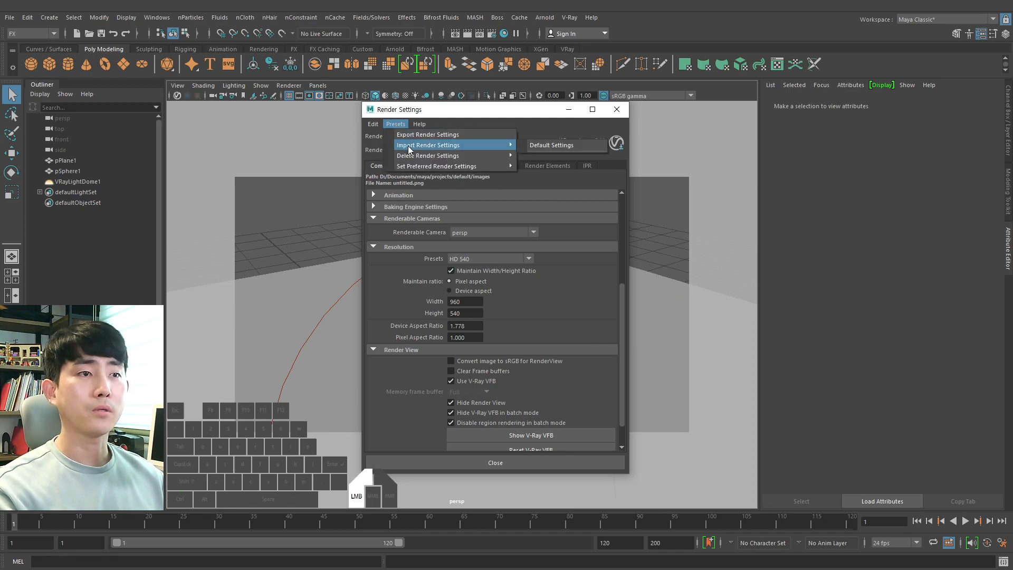
pyautogui.click(558, 146)
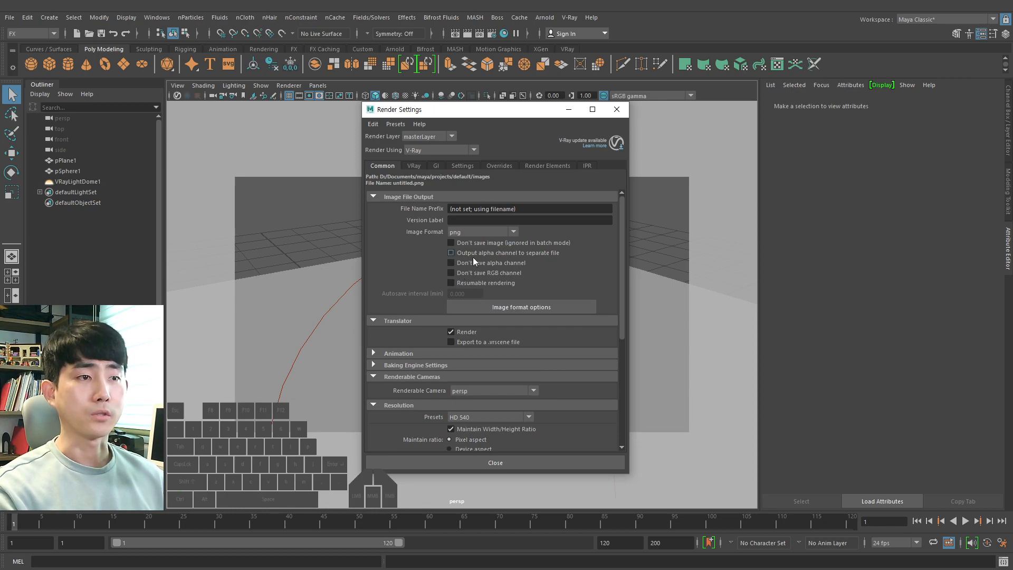
# Step: Set the renderable camera to persp and check the V-Ray global illumination settings
pyautogui.scroll(-4, 445, 284)
pyautogui.click(404, 227)
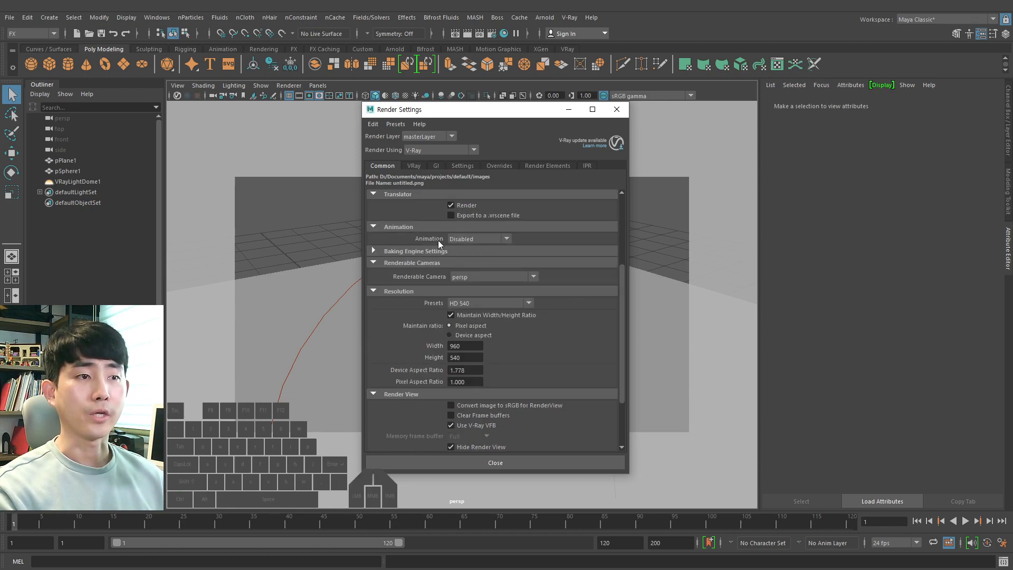
pyautogui.click(435, 228)
pyautogui.scroll(-1, 456, 251)
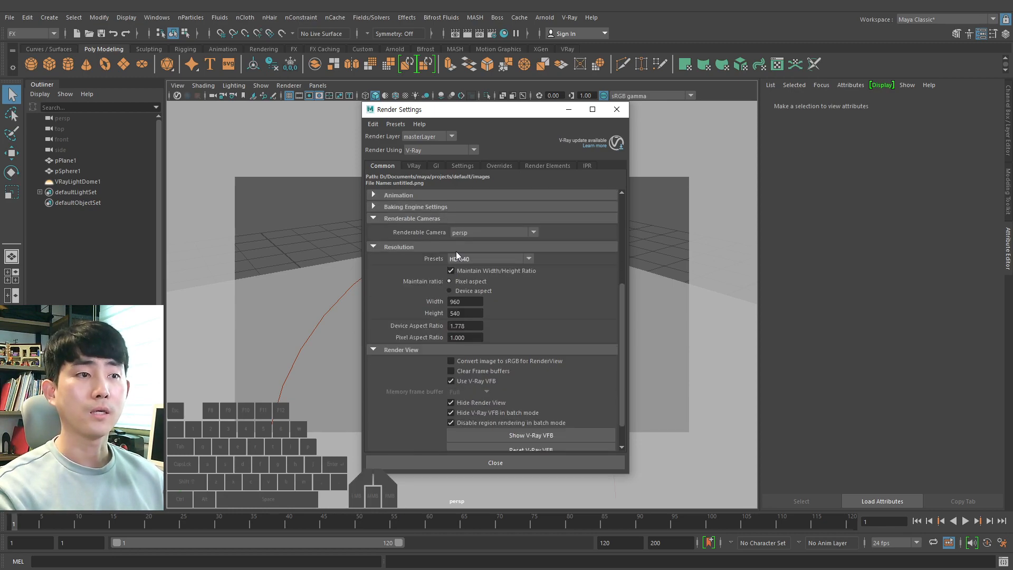
pyautogui.click(487, 233)
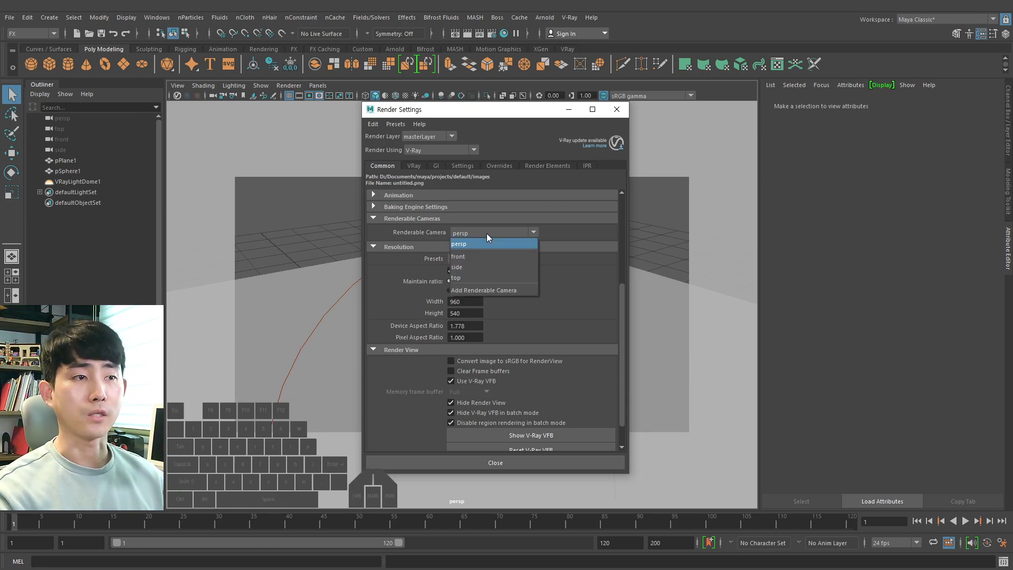
pyautogui.click(482, 243)
pyautogui.scroll(3, 473, 258)
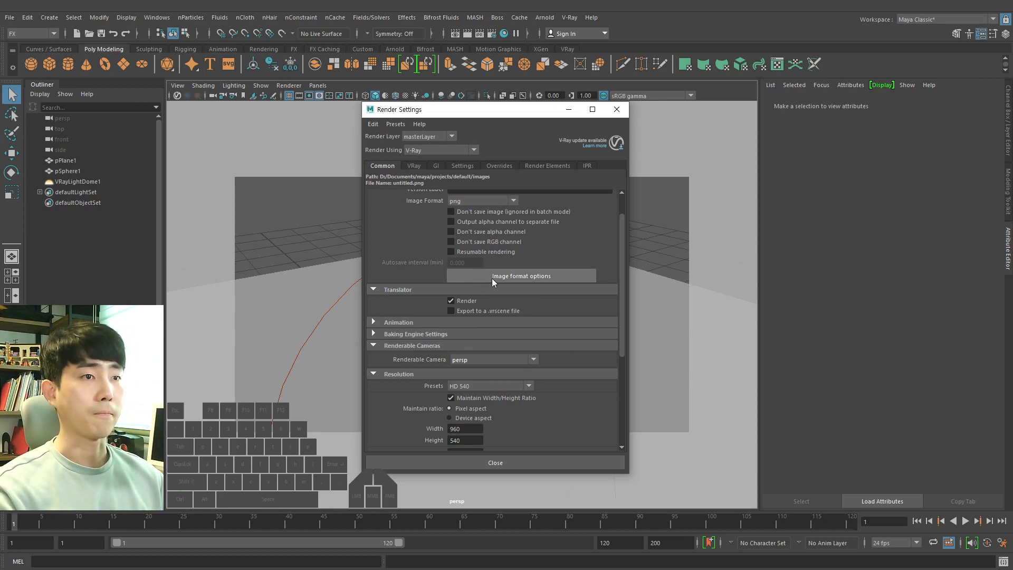
pyautogui.click(436, 166)
pyautogui.keyDown('ctrl'); pyautogui.moveTo(442, 182); pyautogui.dragTo(471, 197); pyautogui.keyUp('ctrl')
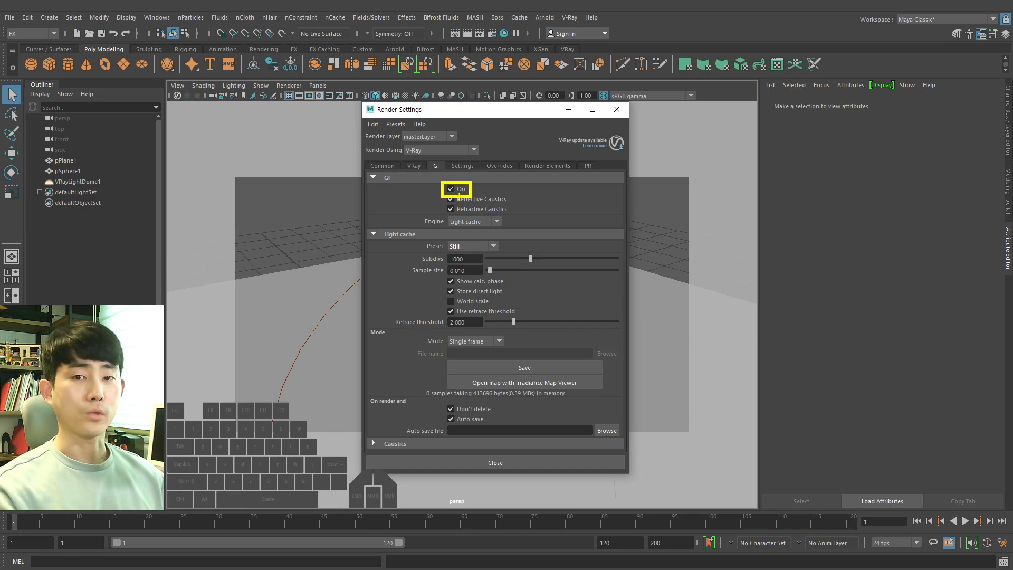
# Step: Create a V-Ray sky in the environment overrides of the render settings
pyautogui.click(499, 166)
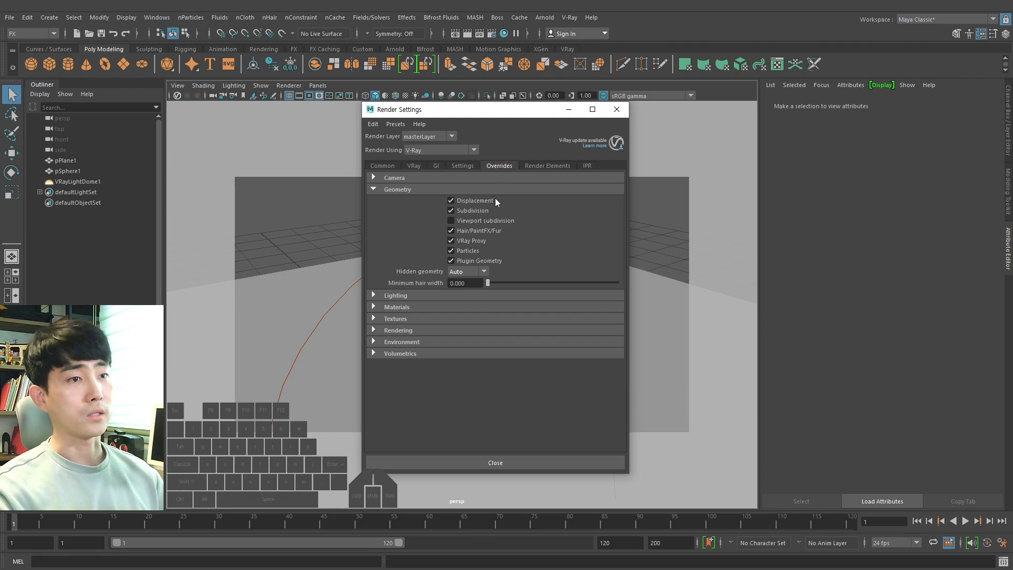
pyautogui.click(408, 343)
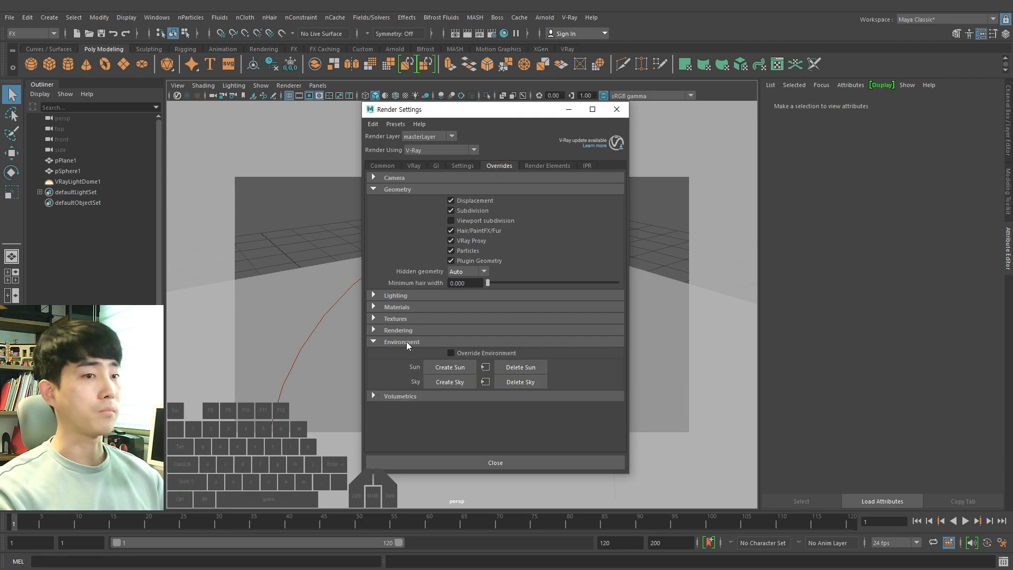
pyautogui.click(459, 381)
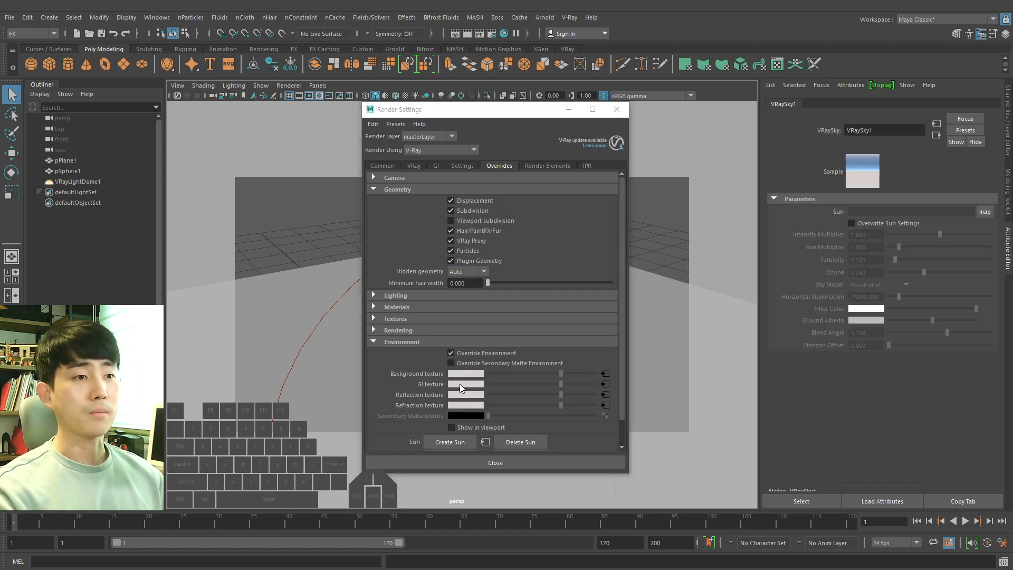
pyautogui.keyDown('ctrl'); pyautogui.moveTo(443, 318); pyautogui.dragTo(616, 402); pyautogui.keyUp('ctrl')
pyautogui.keyDown('ctrl'); pyautogui.moveTo(599, 339); pyautogui.dragTo(615, 388); pyautogui.keyUp('ctrl')
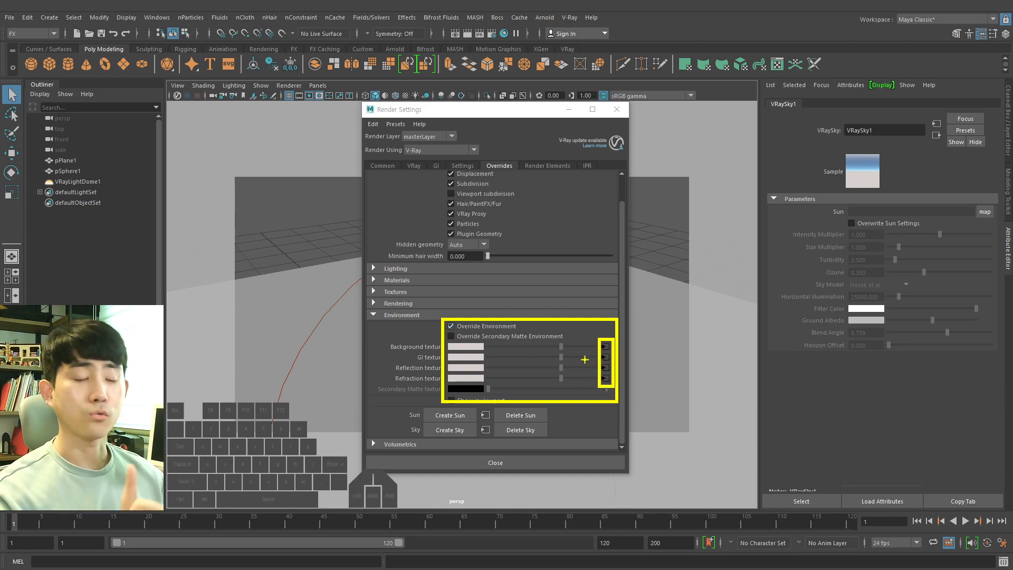
pyautogui.press('Escape')
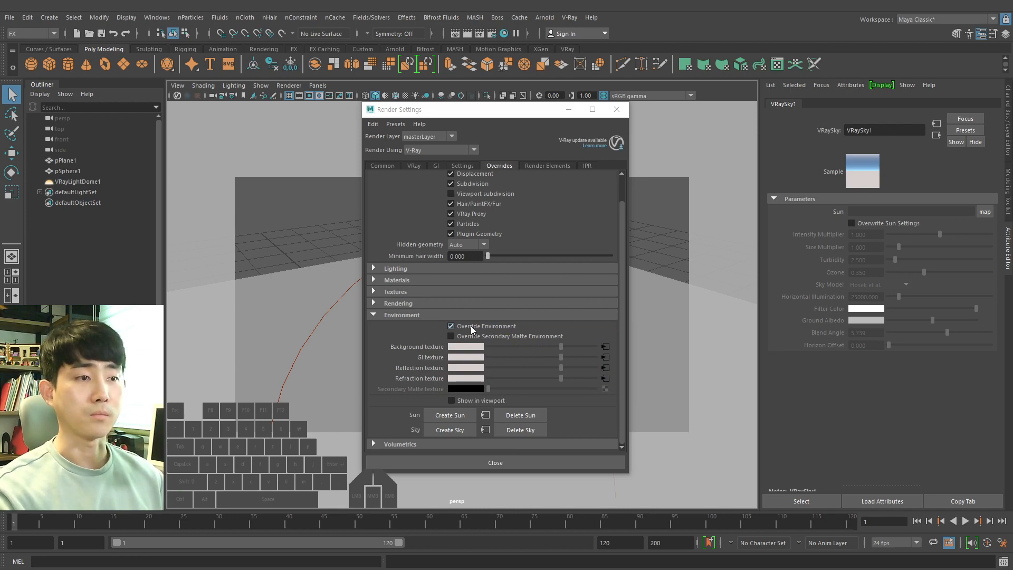
# Step: Switch the environment override off and on again and delete the V-Ray sky
pyautogui.click(467, 327)
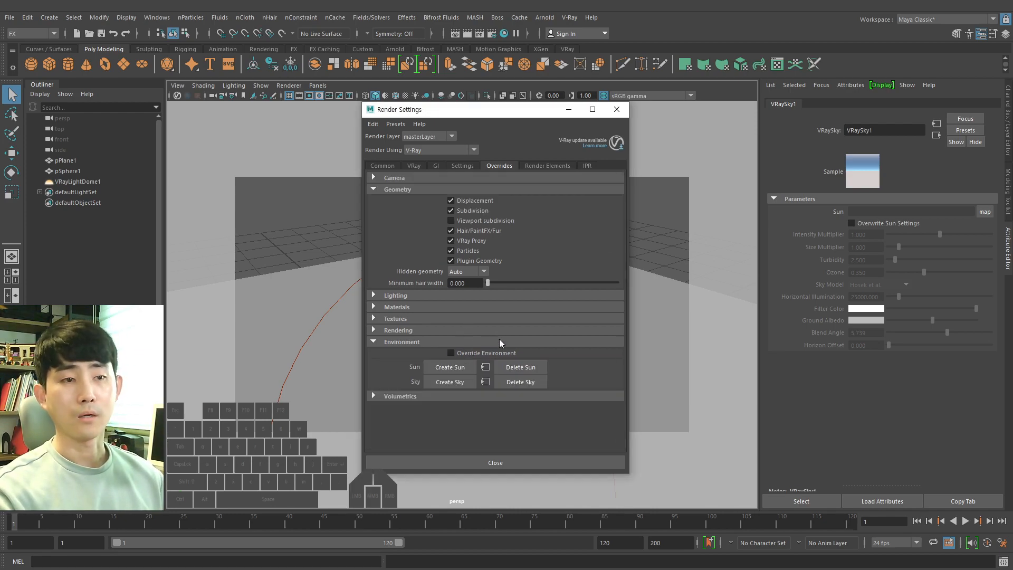
pyautogui.click(452, 352)
pyautogui.scroll(-1, 468, 287)
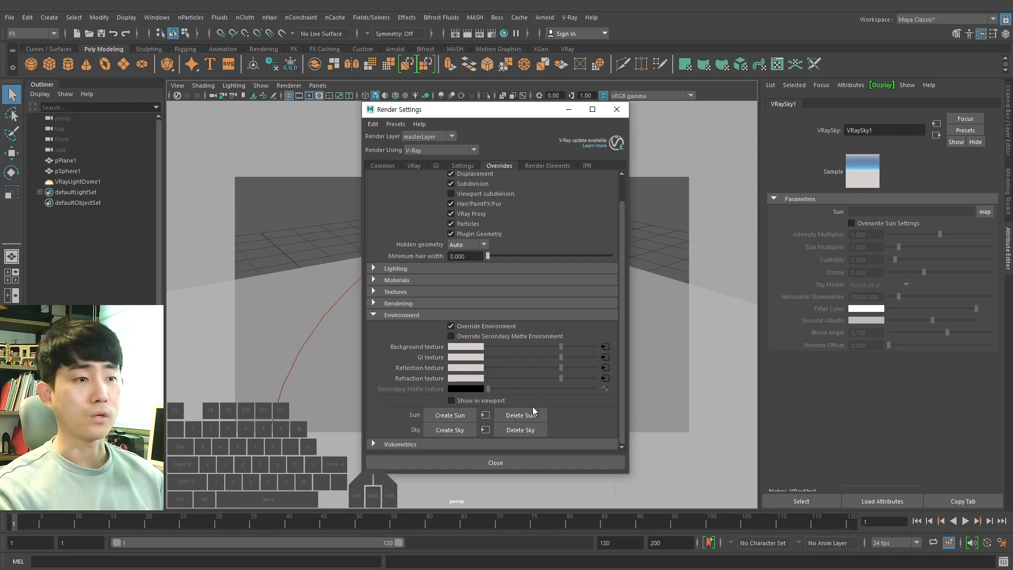
pyautogui.click(519, 431)
pyautogui.click(465, 341)
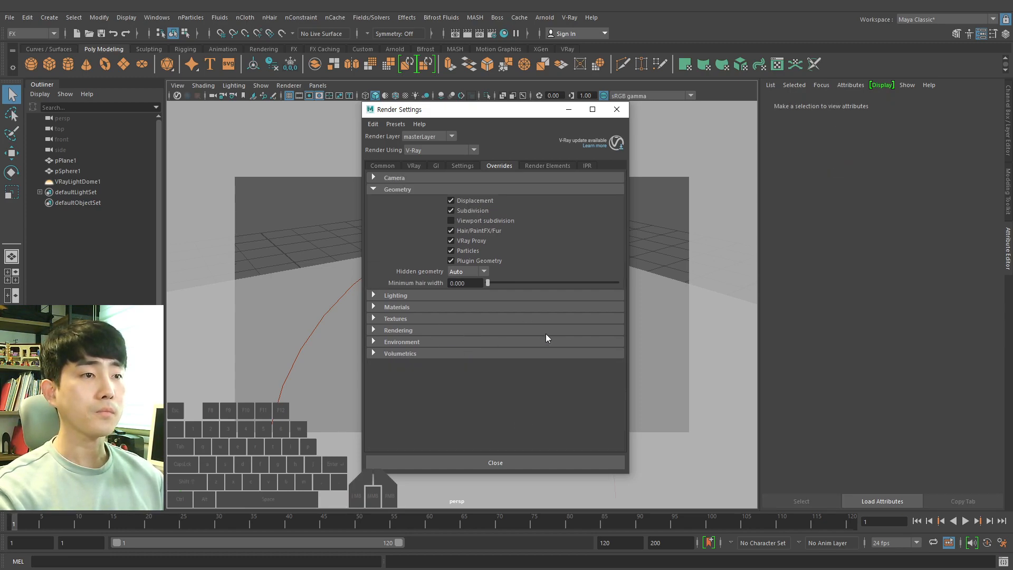
# Step: Review the available V-Ray render elements and close the render settings
pyautogui.click(540, 166)
pyautogui.moveTo(504, 191)
pyautogui.keyDown('shift'); pyautogui.mouseDown()
pyautogui.moveTo(593, 191)
pyautogui.moveTo(608, 207)
pyautogui.mouseUp(); pyautogui.keyUp('shift')
pyautogui.keyDown('shift'); pyautogui.moveTo(515, 226); pyautogui.dragTo(601, 226); pyautogui.keyUp('shift')
pyautogui.keyDown('shift'); pyautogui.moveTo(524, 239); pyautogui.dragTo(587, 238); pyautogui.keyUp('shift')
pyautogui.keyDown('shift'); pyautogui.moveTo(502, 253); pyautogui.dragTo(613, 253); pyautogui.keyUp('shift')
pyautogui.moveTo(515, 268)
pyautogui.keyDown('shift'); pyautogui.mouseDown()
pyautogui.moveTo(587, 269)
pyautogui.moveTo(585, 290)
pyautogui.mouseUp(); pyautogui.keyUp('shift')
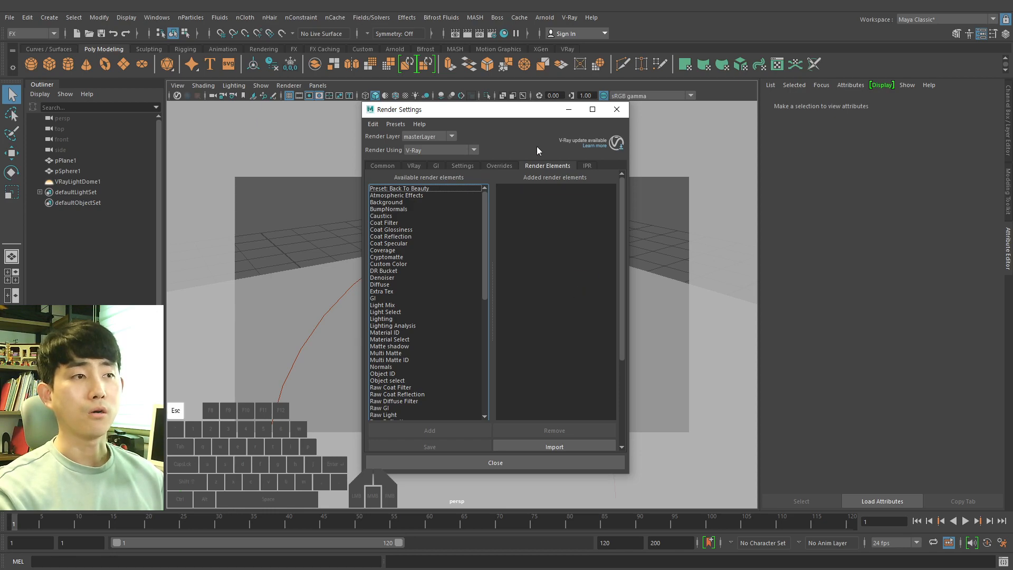
pyautogui.click(387, 166)
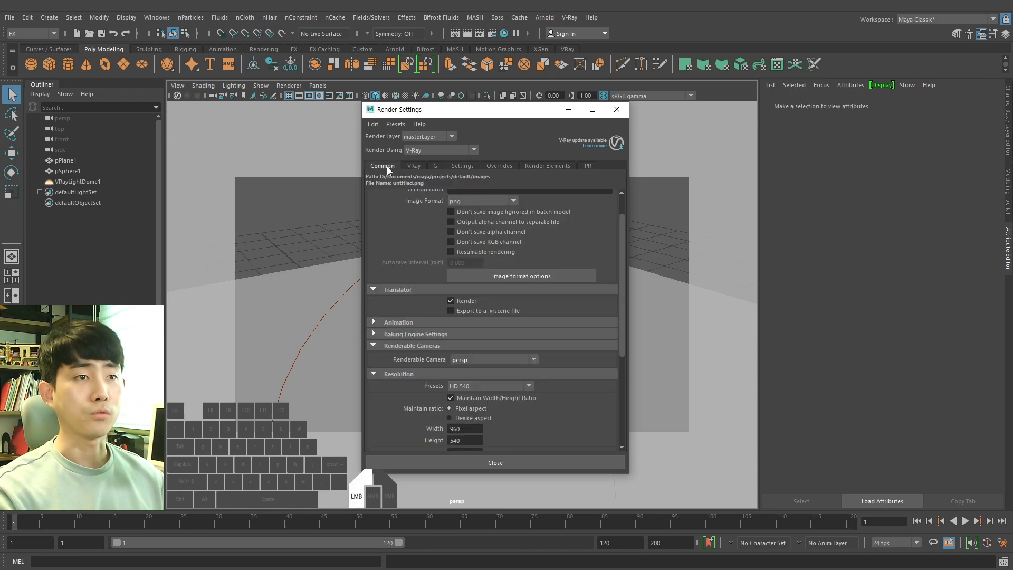
pyautogui.click(619, 112)
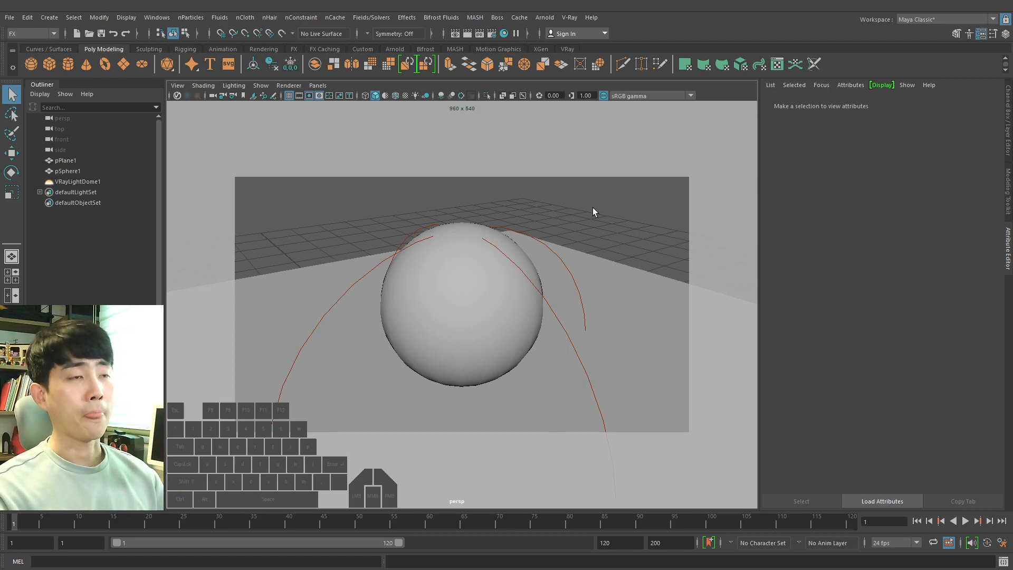
# Step: Start an interactive V-Ray render of the sphere and plane from the persp camera in the V-Ray Frame Buffer
pyautogui.keyDown('alt'); pyautogui.moveTo(622, 265); pyautogui.dragTo(569, 217, button='right'); pyautogui.keyUp('alt')
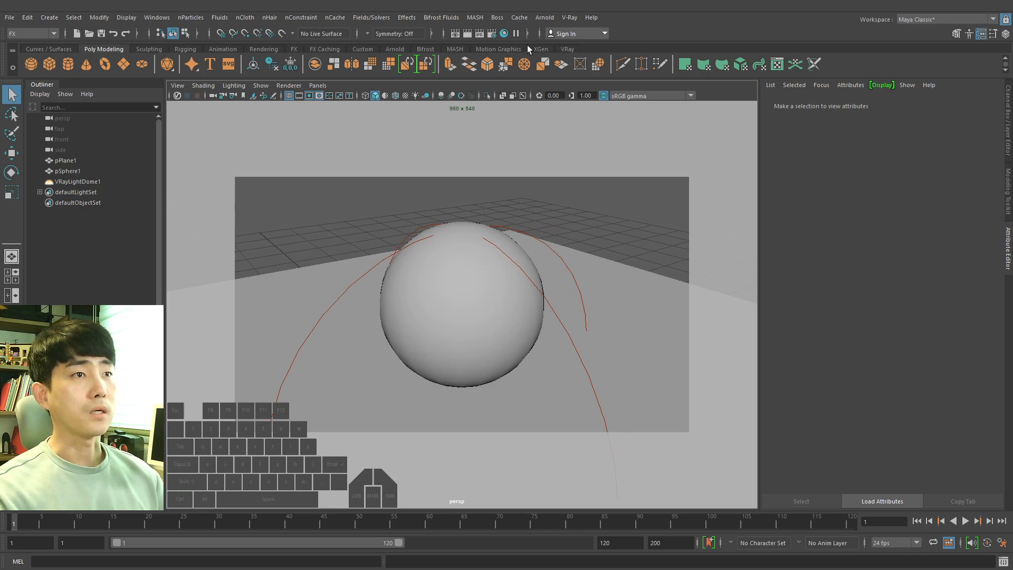
pyautogui.click(481, 35)
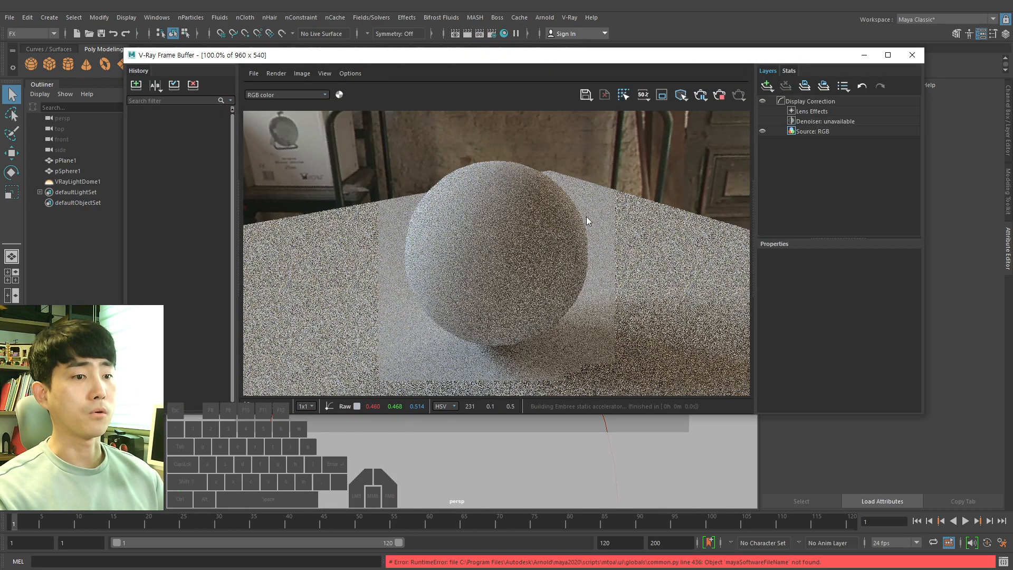
pyautogui.moveTo(605, 61); pyautogui.dragTo(647, 54)
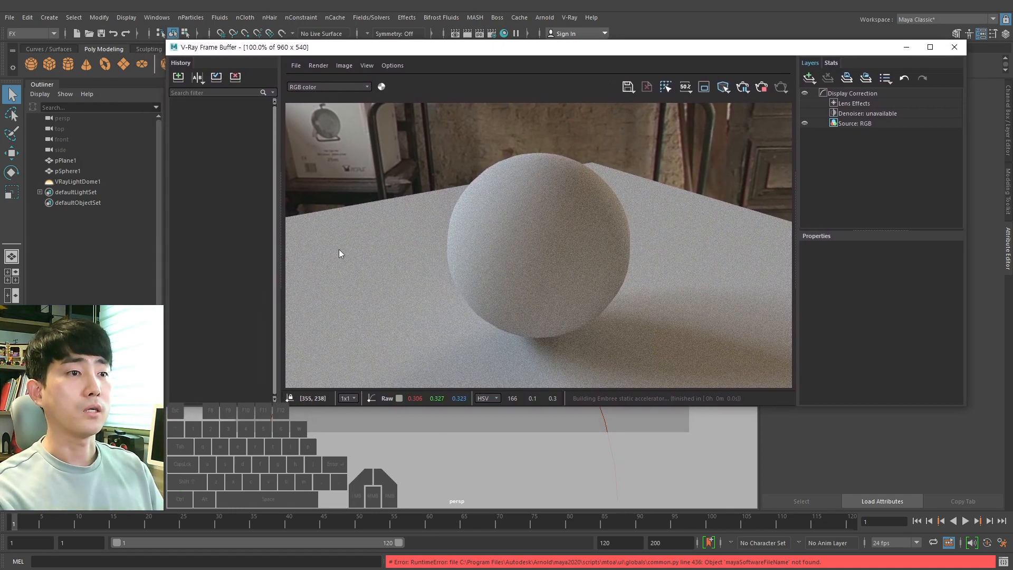
pyautogui.moveTo(313, 262)
pyautogui.mouseDown()
pyautogui.moveTo(346, 248)
pyautogui.moveTo(385, 252)
pyautogui.mouseUp()
pyautogui.moveTo(369, 262)
pyautogui.mouseDown()
pyautogui.moveTo(371, 311)
pyautogui.moveTo(387, 280)
pyautogui.mouseUp()
pyautogui.moveTo(397, 252)
pyautogui.mouseDown()
pyautogui.moveTo(404, 314)
pyautogui.moveTo(404, 279)
pyautogui.mouseUp()
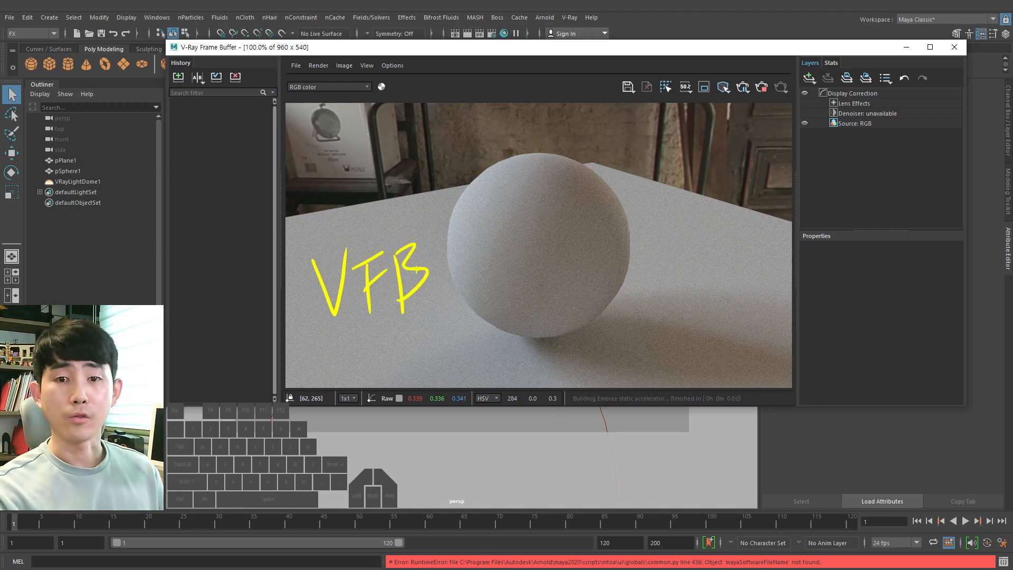
pyautogui.press('Escape')
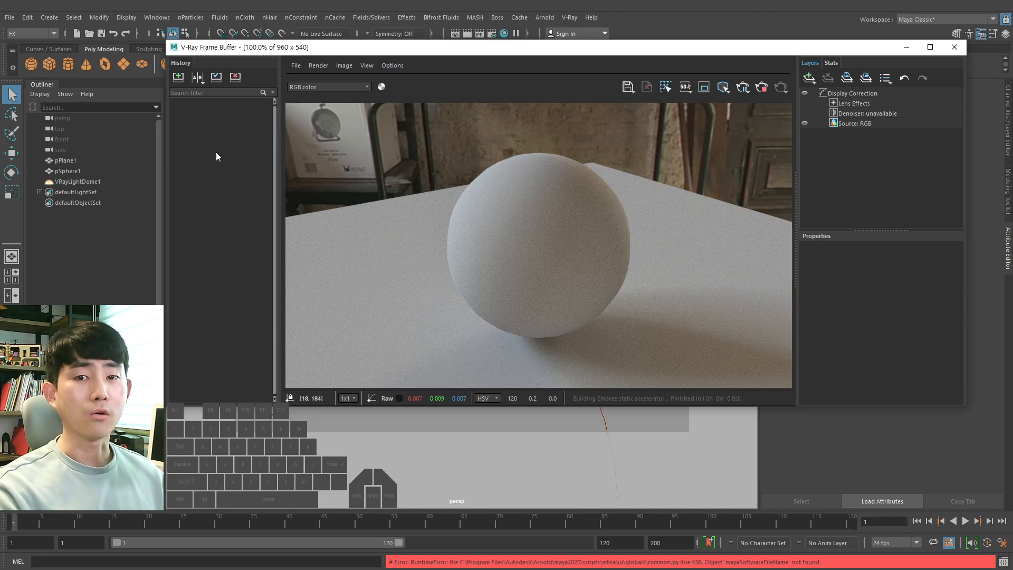
pyautogui.hotkey('ctrl', '2')
pyautogui.moveTo(282, 385)
pyautogui.keyDown('ctrl'); pyautogui.mouseDown()
pyautogui.moveTo(411, 410)
pyautogui.moveTo(610, 406)
pyautogui.mouseUp(); pyautogui.keyUp('ctrl')
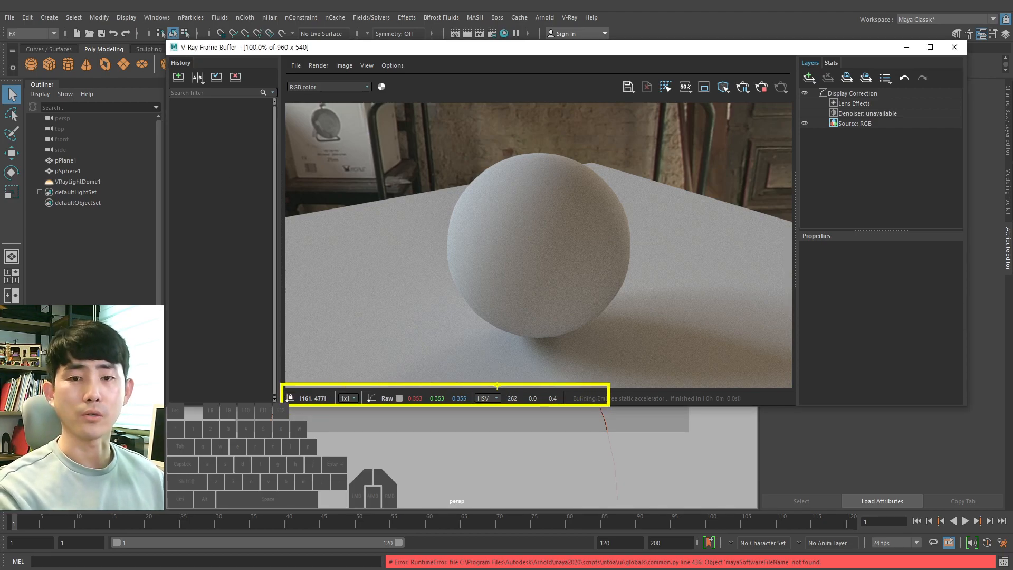
pyautogui.press('Escape')
pyautogui.hotkey('ctrl', '2')
pyautogui.moveTo(448, 364)
pyautogui.mouseDown()
pyautogui.moveTo(447, 389)
pyautogui.moveTo(459, 379)
pyautogui.mouseUp()
pyautogui.moveTo(460, 366); pyautogui.dragTo(461, 389)
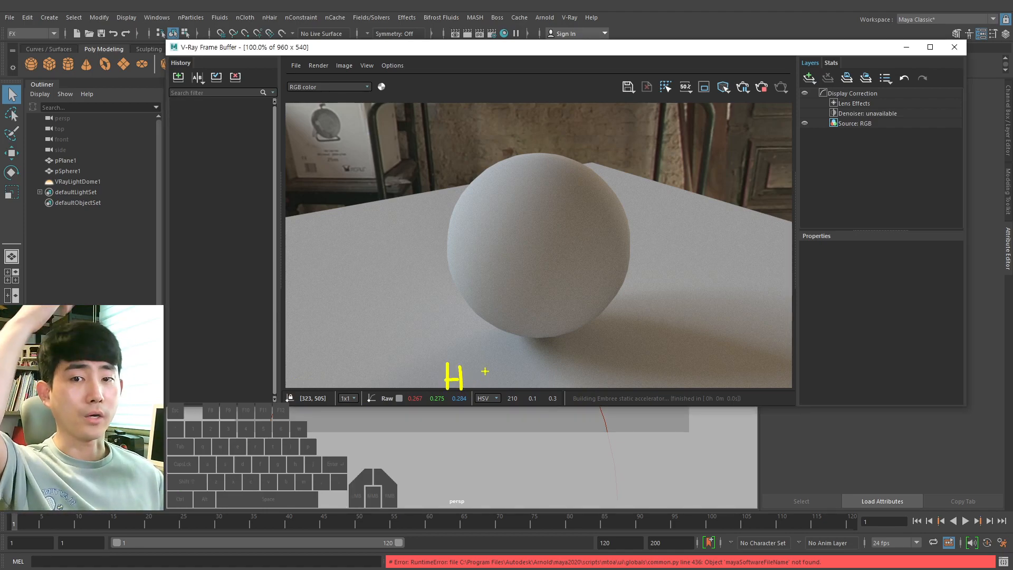
pyautogui.press('Escape')
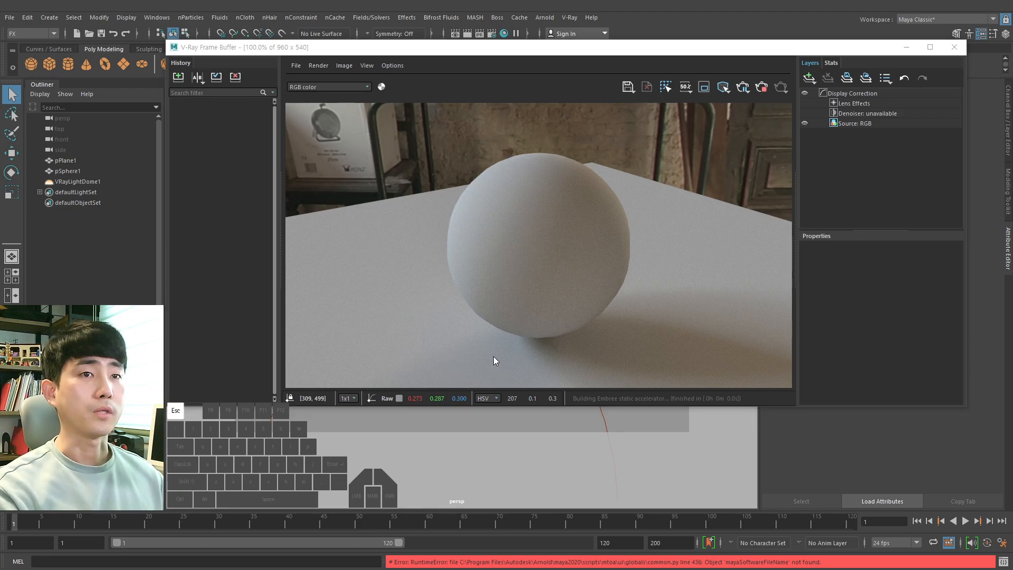
pyautogui.hotkey('ctrl', '2')
pyautogui.moveTo(518, 218); pyautogui.dragTo(575, 199)
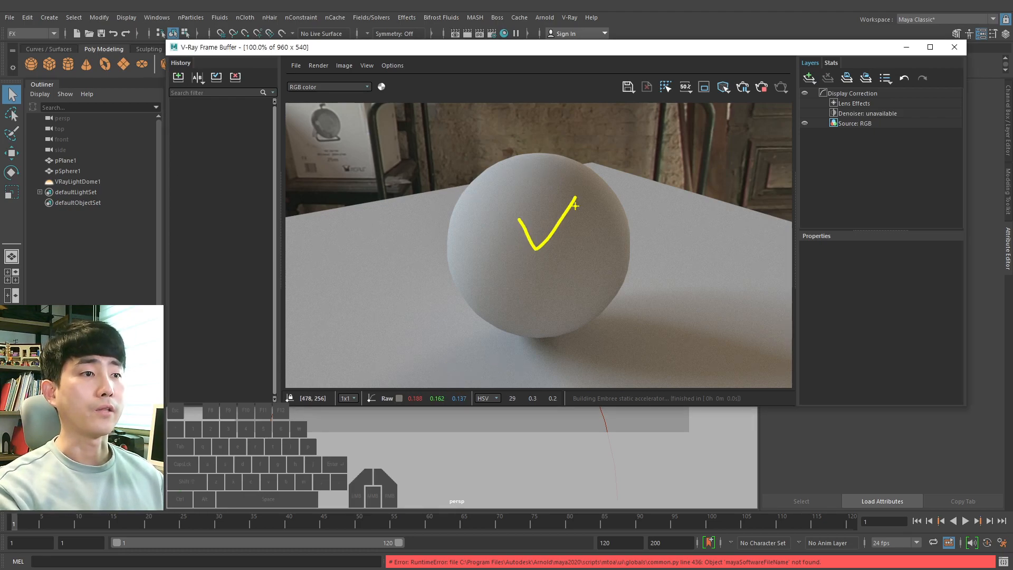
pyautogui.moveTo(455, 207); pyautogui.dragTo(267, 203)
pyautogui.moveTo(267, 185)
pyautogui.mouseDown()
pyautogui.moveTo(248, 207)
pyautogui.moveTo(293, 218)
pyautogui.mouseUp()
pyautogui.press('Escape')
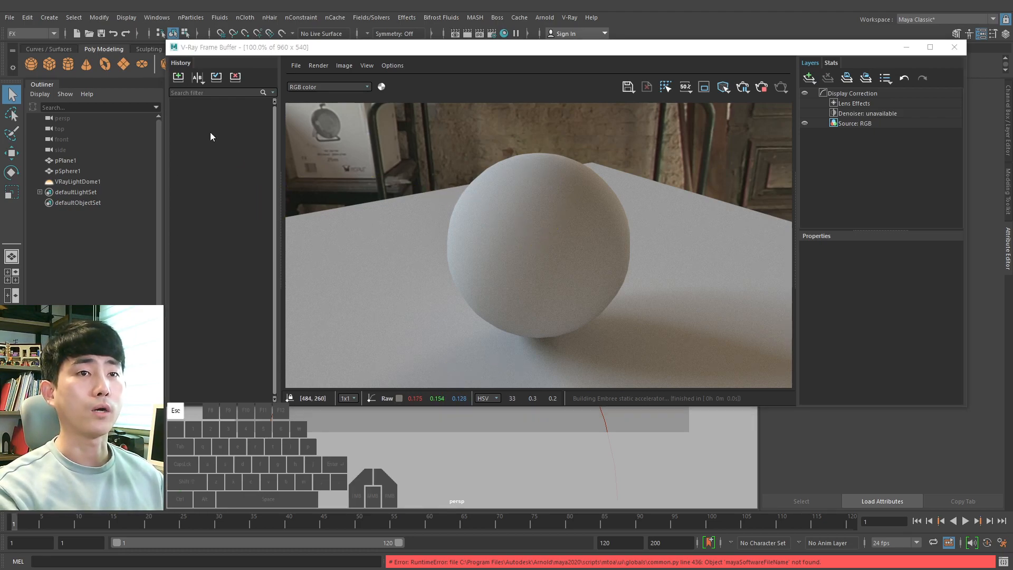
# Step: Save the current sphere render to the frame buffer's history
pyautogui.click(179, 76)
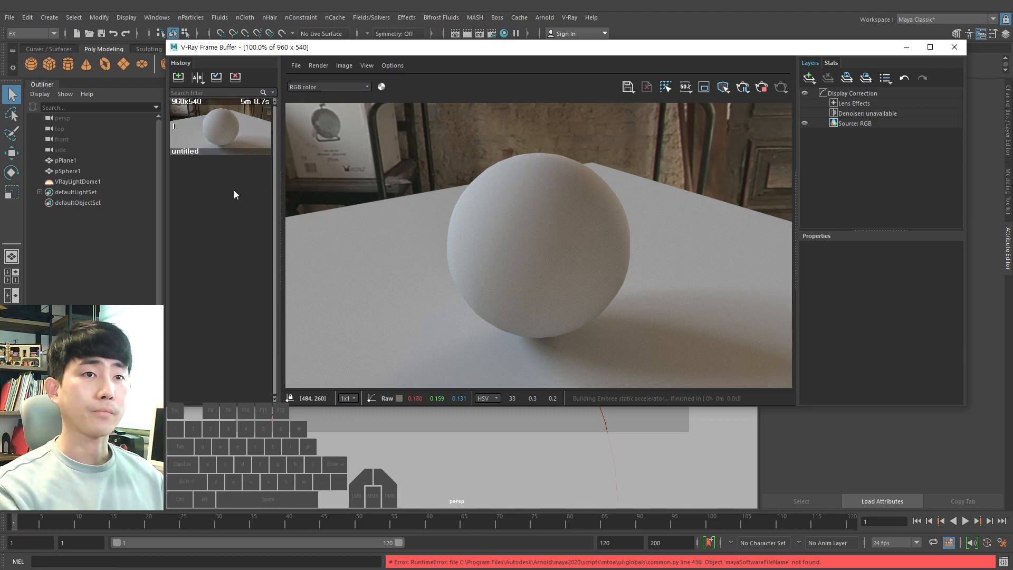
# Step: Review the frame buffer's history settings, switching Enabled off and on and checking the History Folder, and close them without saving
pyautogui.click(392, 66)
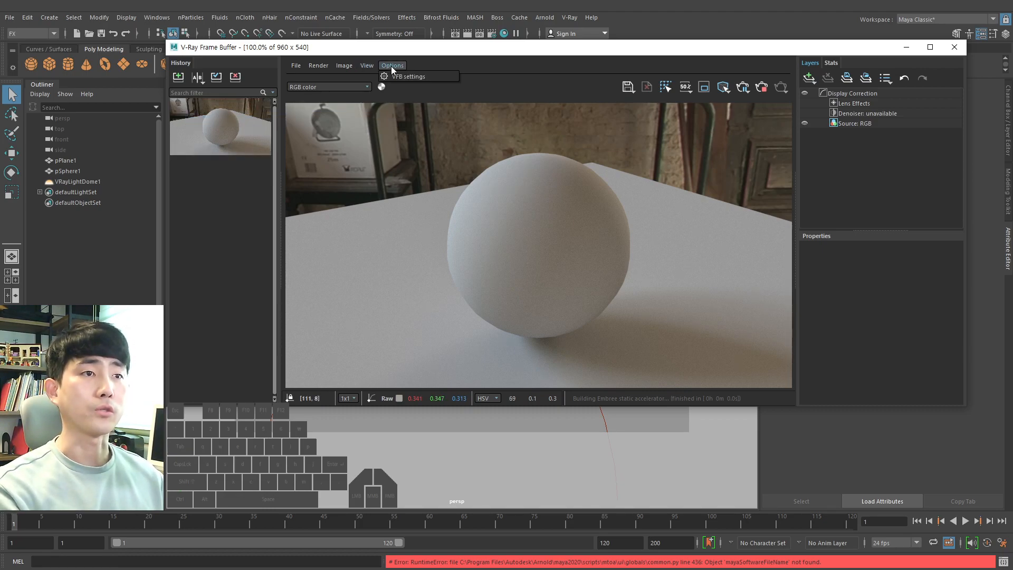
pyautogui.hotkey('ctrl', '2')
pyautogui.moveTo(172, 68); pyautogui.dragTo(194, 45)
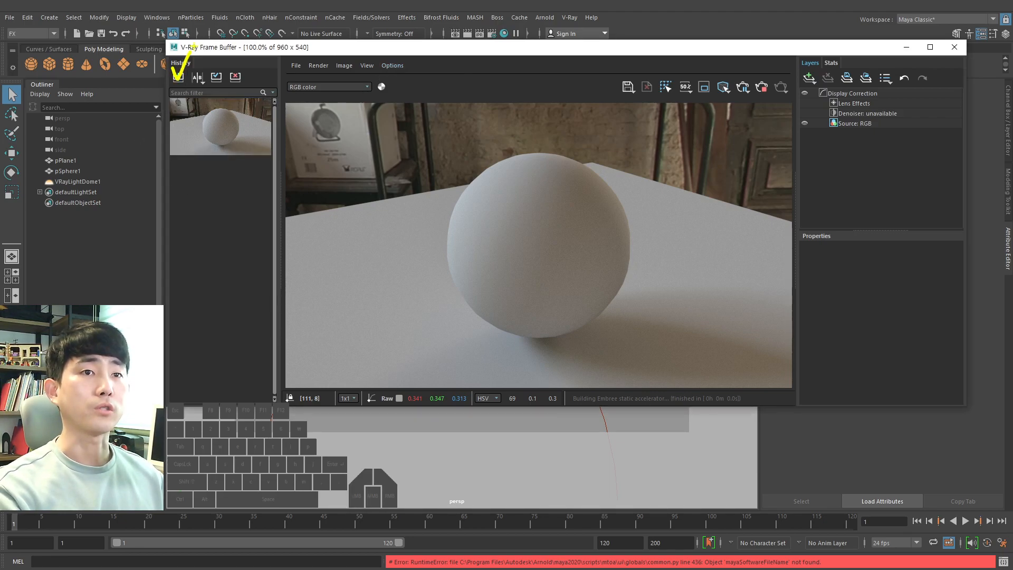
pyautogui.press('Escape')
pyautogui.click(391, 65)
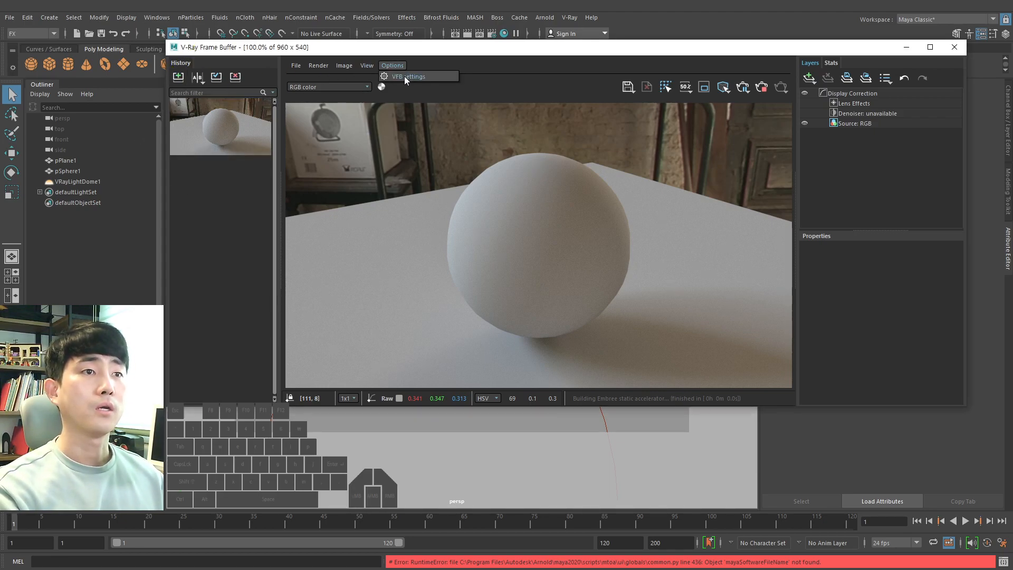
pyautogui.click(404, 77)
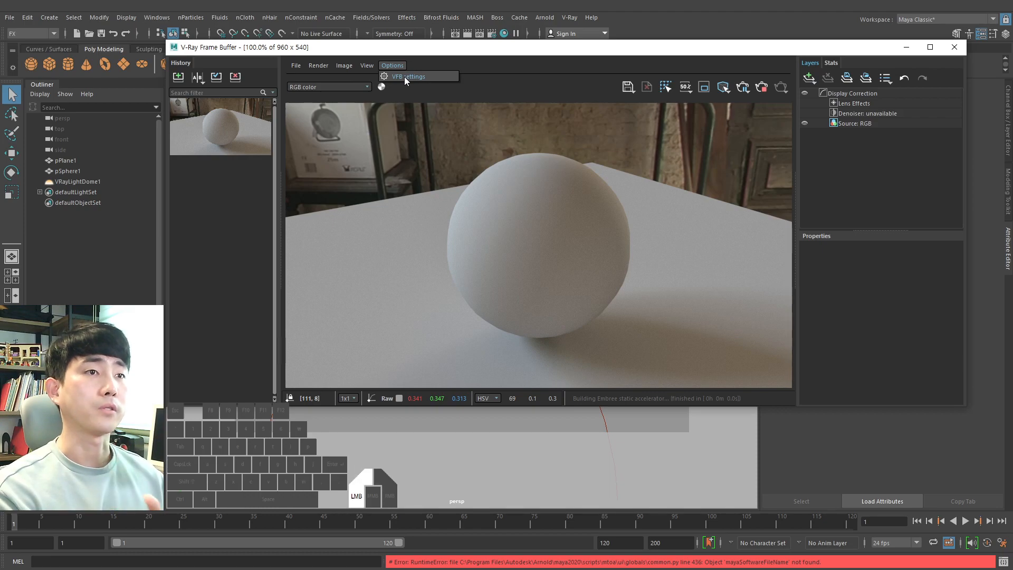
pyautogui.click(486, 117)
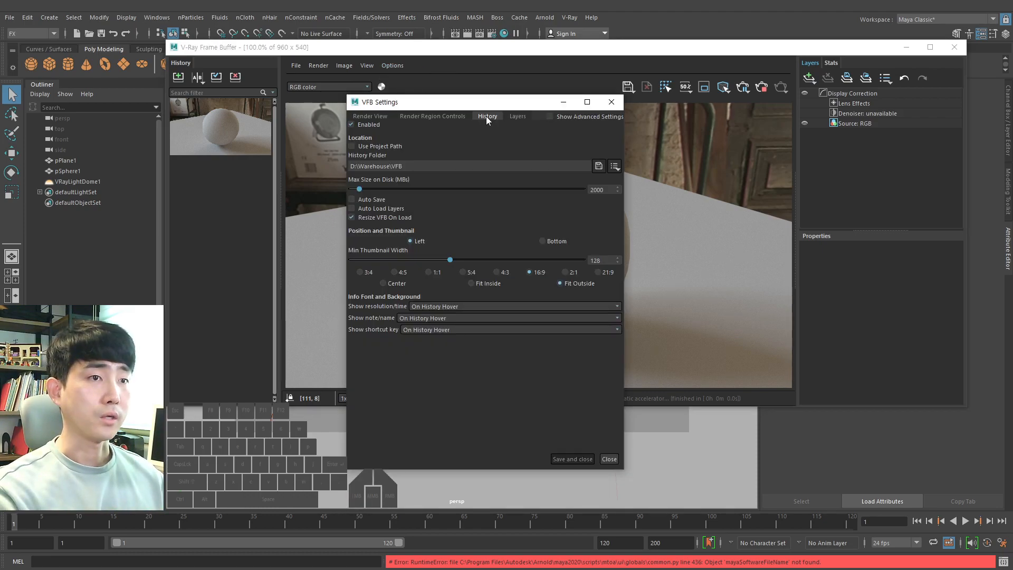
pyautogui.click(351, 125)
pyautogui.click(351, 124)
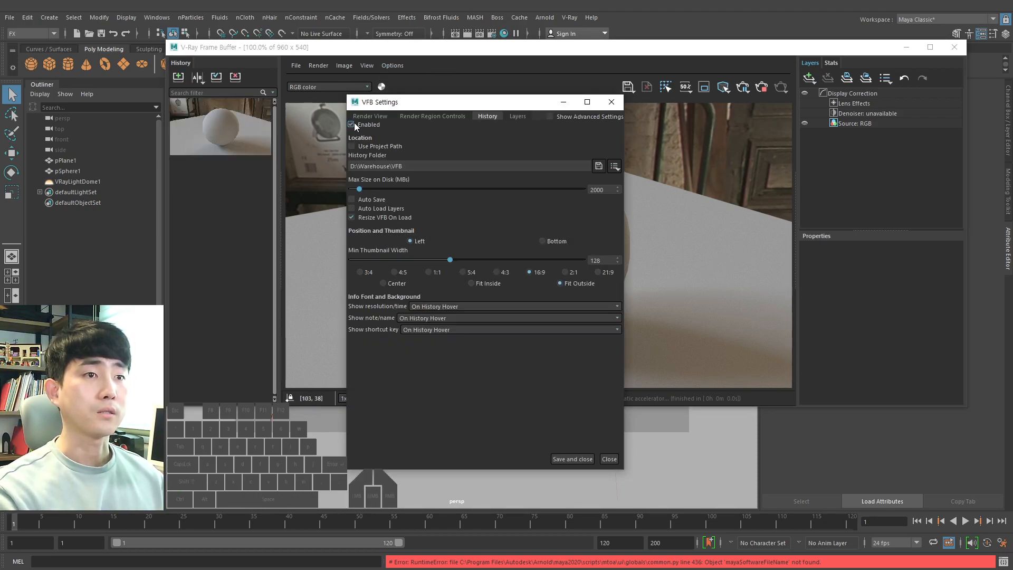
pyautogui.keyDown('ctrl'); pyautogui.moveTo(346, 157); pyautogui.dragTo(425, 173); pyautogui.keyUp('ctrl')
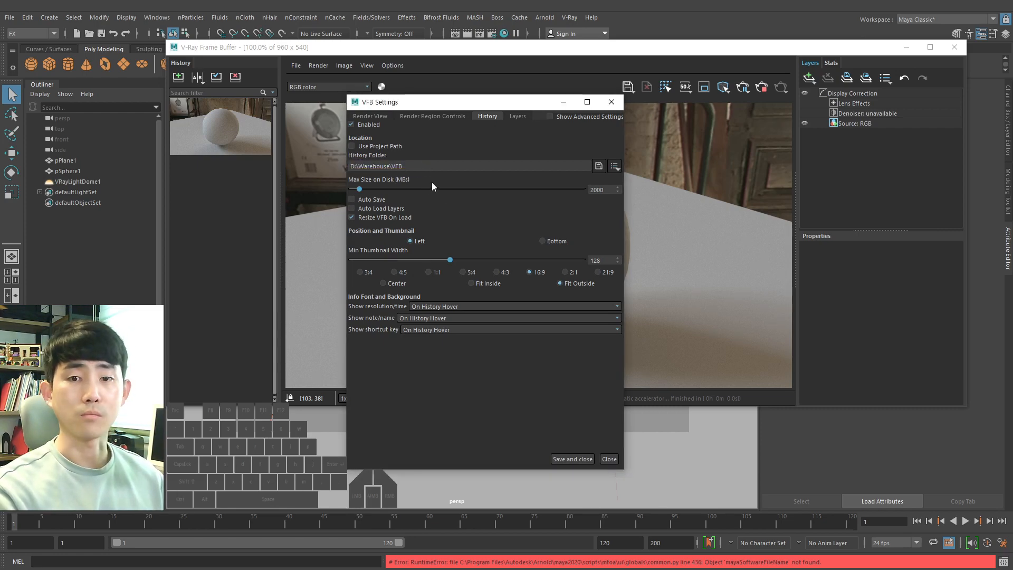
pyautogui.click(609, 459)
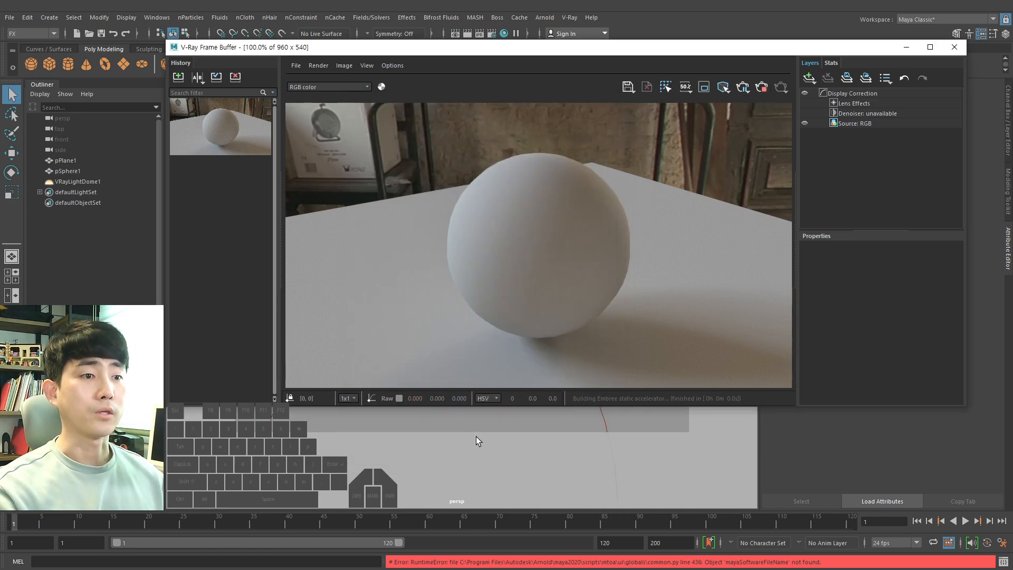
# Step: Reframe the persp camera so the sphere sits towards the render's lower right corner, and save this second render to the history
pyautogui.keyDown('alt'); pyautogui.moveTo(481, 424); pyautogui.dragTo(600, 482, button='middle'); pyautogui.keyUp('alt')
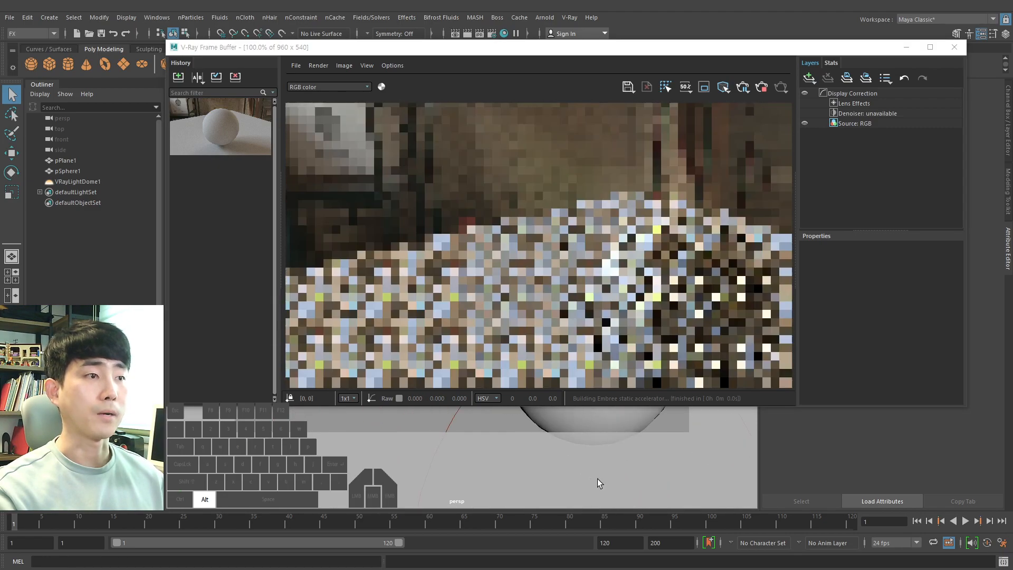
pyautogui.click(179, 78)
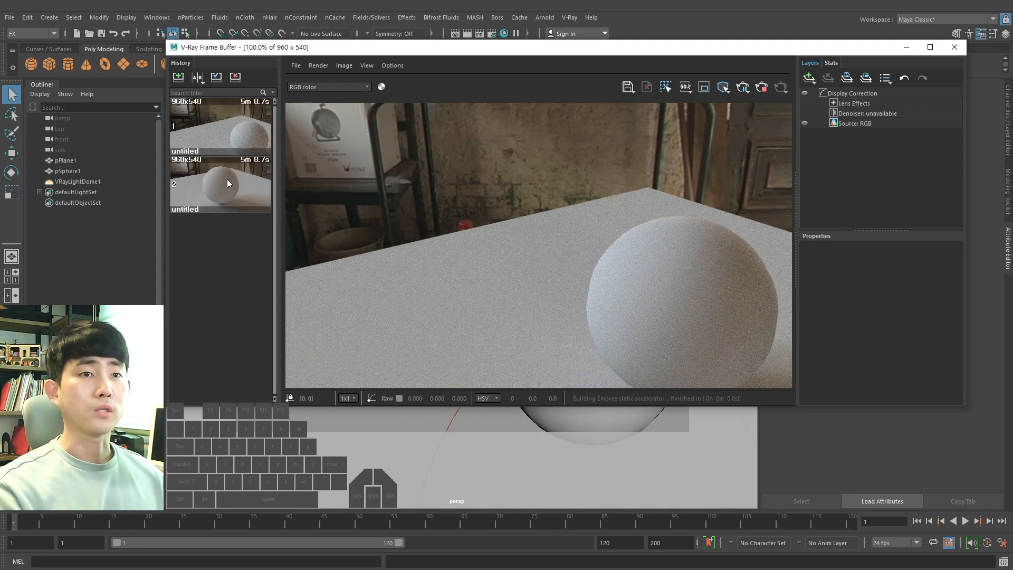
pyautogui.click(226, 180)
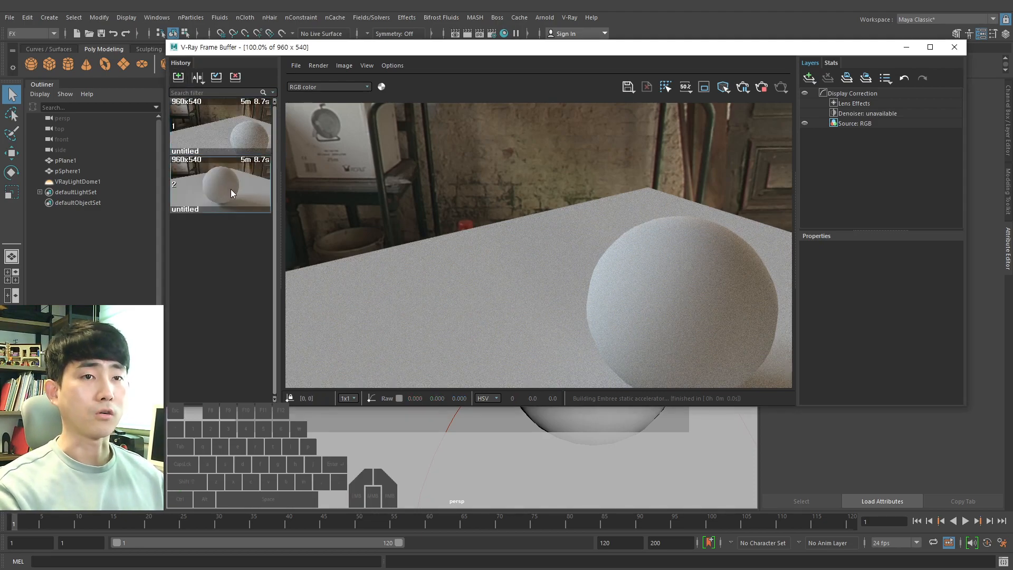
pyautogui.moveTo(212, 175); pyautogui.dragTo(232, 175)
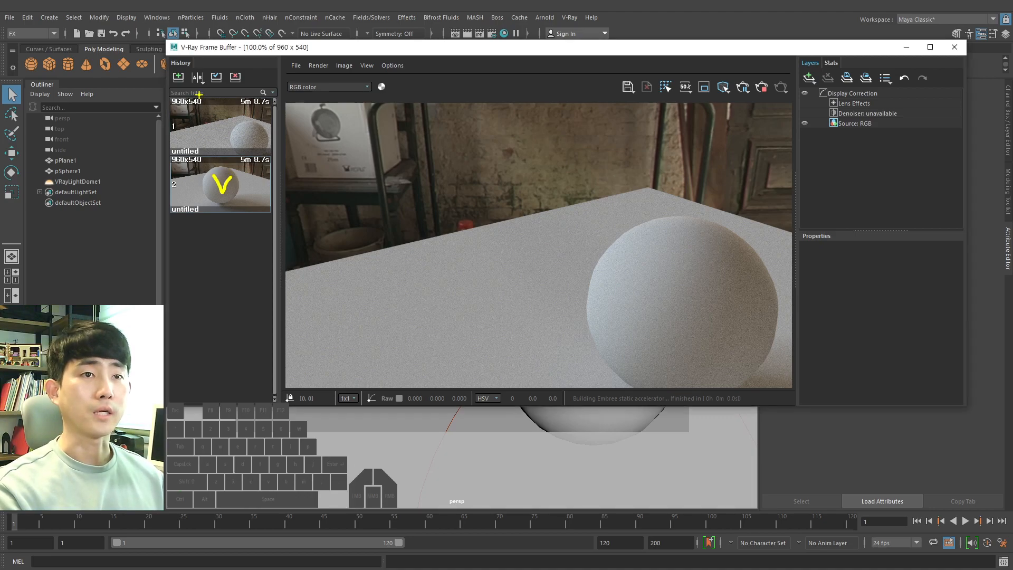
pyautogui.press('Escape')
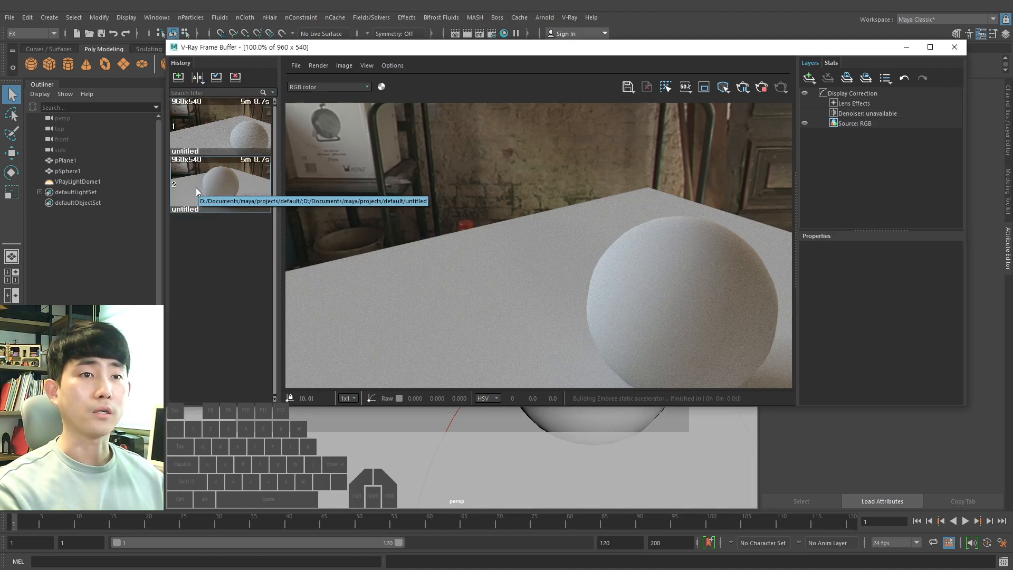
# Step: Try the history comparison layouts: A/B with a vertical divider, A/B with a horizontal divider, and A/B/C/D, returning to the vertical A/B split
pyautogui.click(197, 79)
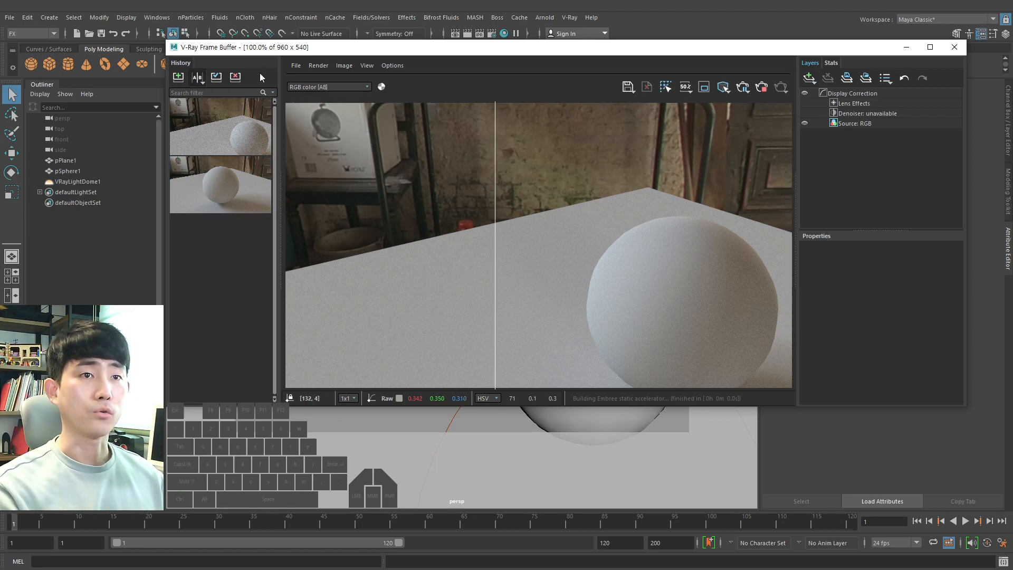
pyautogui.click(201, 77)
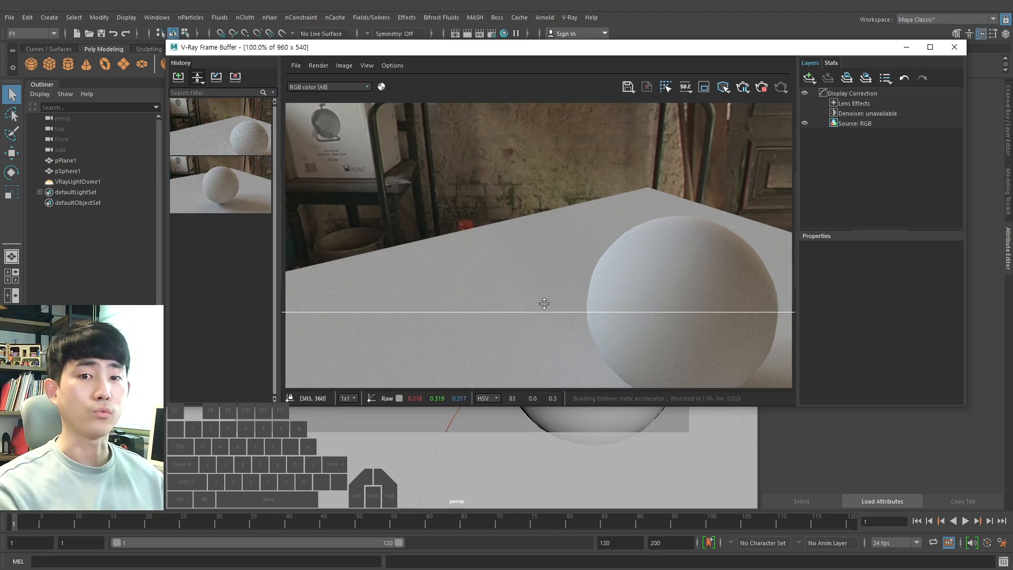
pyautogui.moveTo(537, 310); pyautogui.dragTo(594, 209)
pyautogui.press('e')
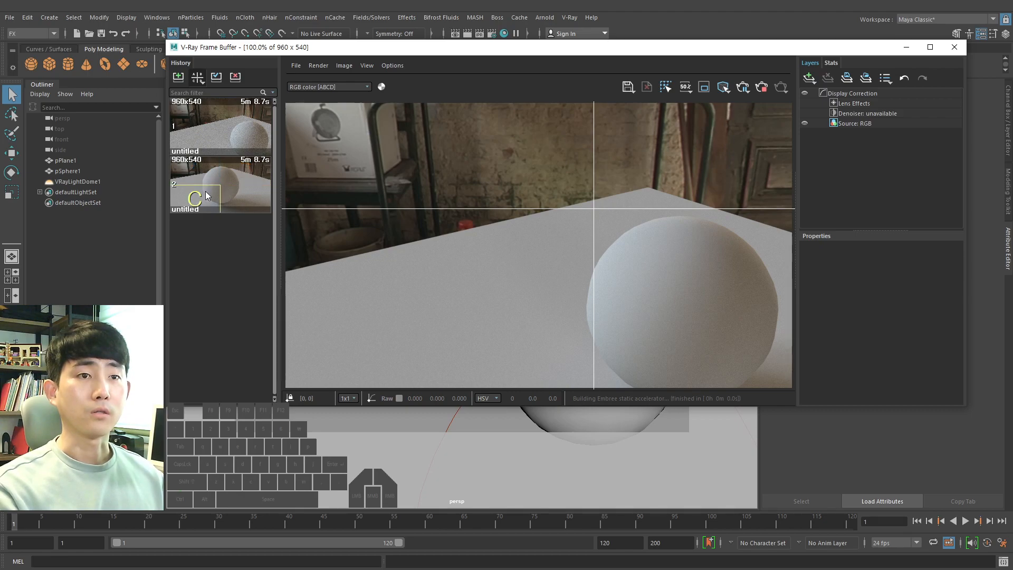
pyautogui.press('q')
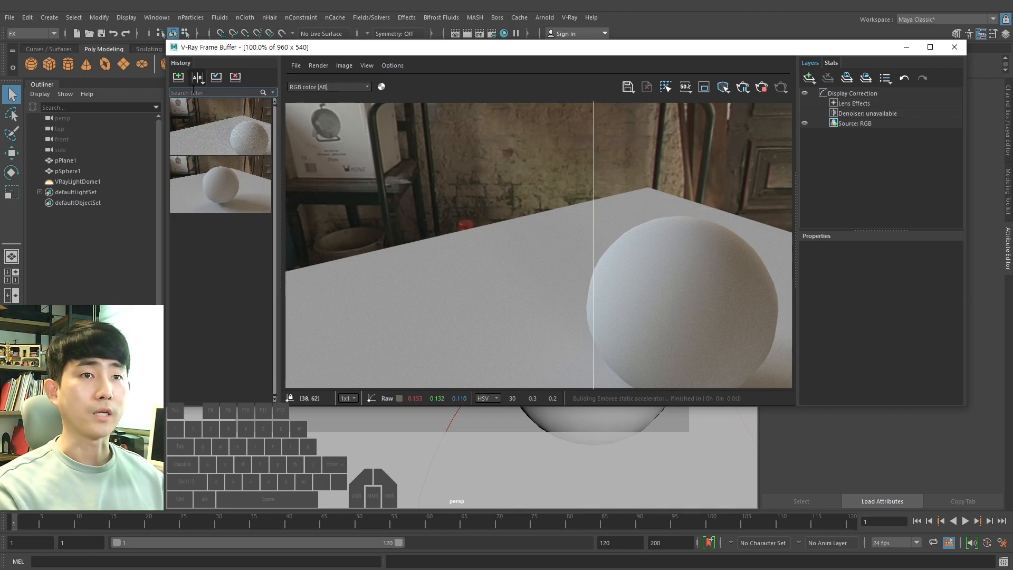
# Step: Compare the centred-sphere render as A with the reframed render as B by moving the divider, and turn the comparison off
pyautogui.click(207, 192)
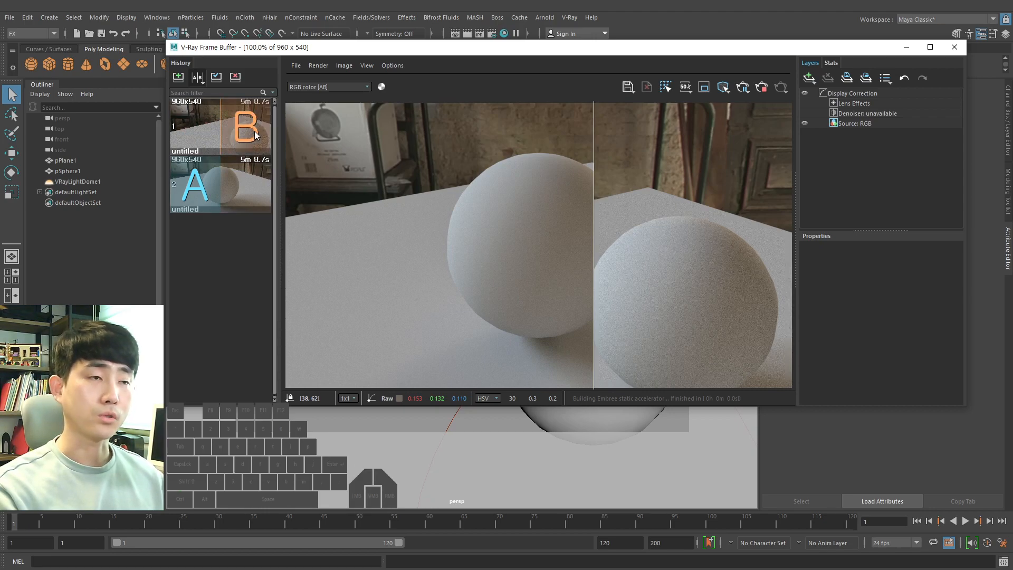
pyautogui.moveTo(593, 214); pyautogui.dragTo(453, 225)
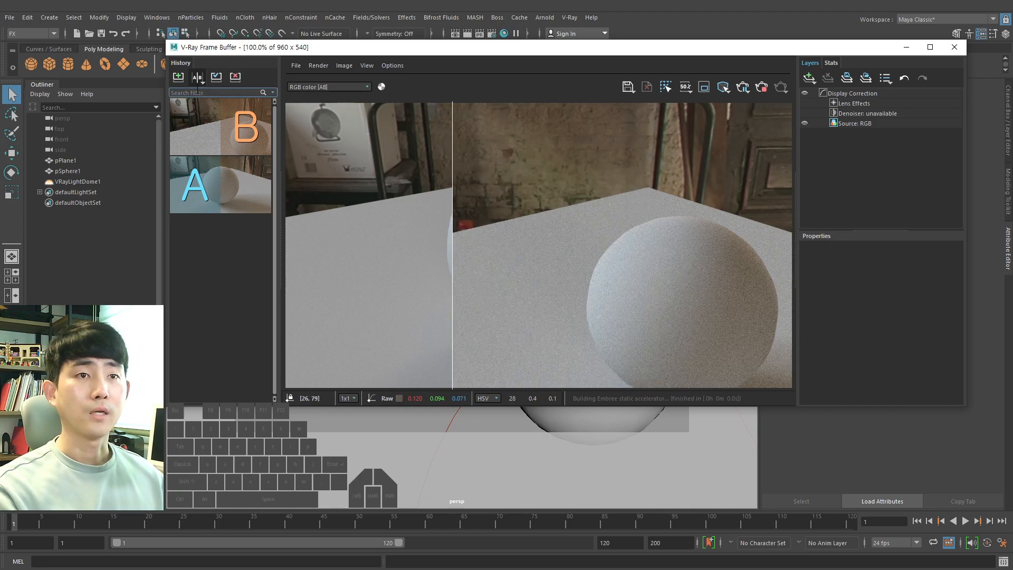
pyautogui.click(199, 80)
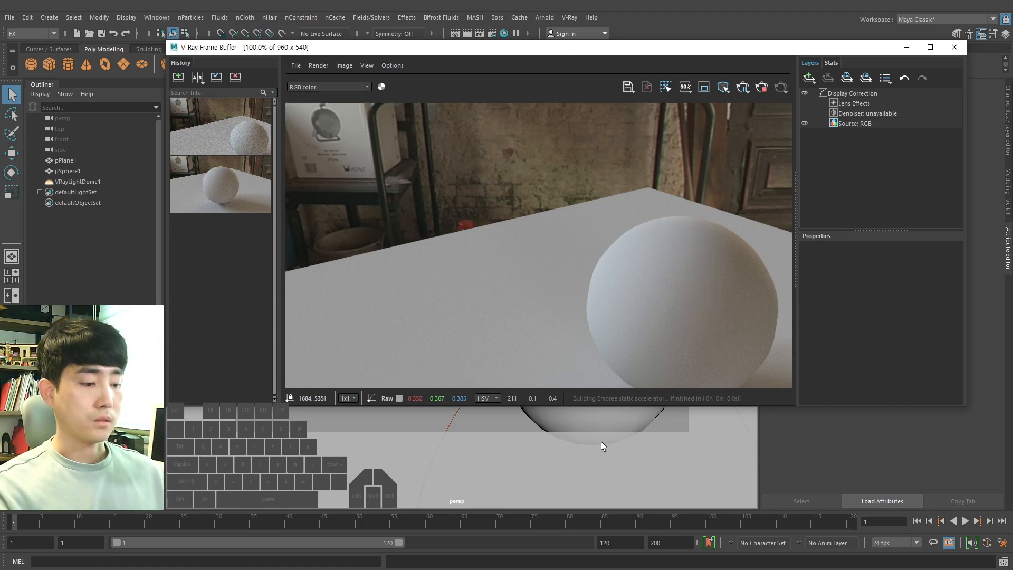
# Step: Restore the previous persp camera view, and switch the displayed channel to Alpha and back to RGB color
pyautogui.press('[')
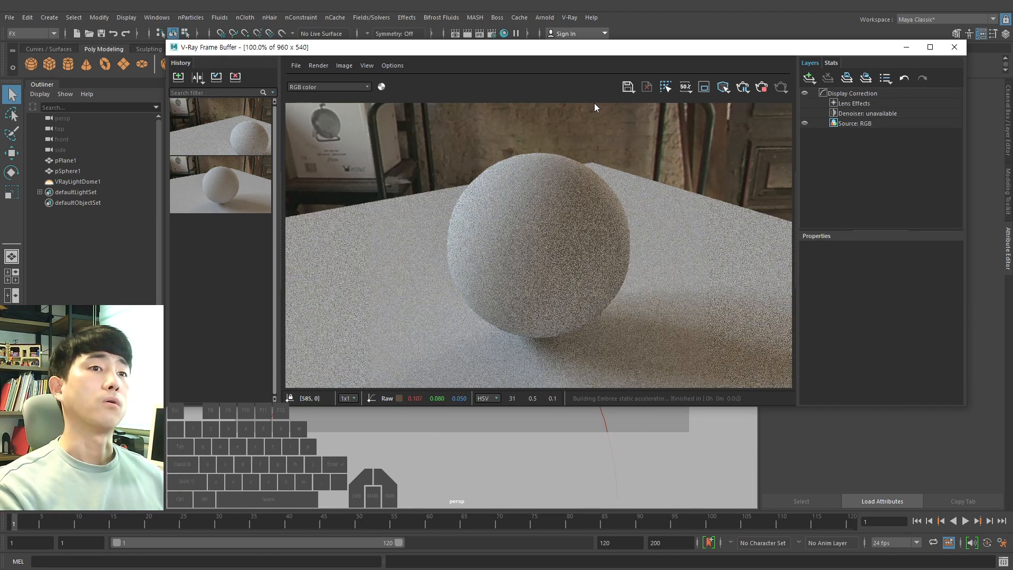
pyautogui.keyDown('ctrl'); pyautogui.moveTo(281, 75); pyautogui.dragTo(391, 99); pyautogui.keyUp('ctrl')
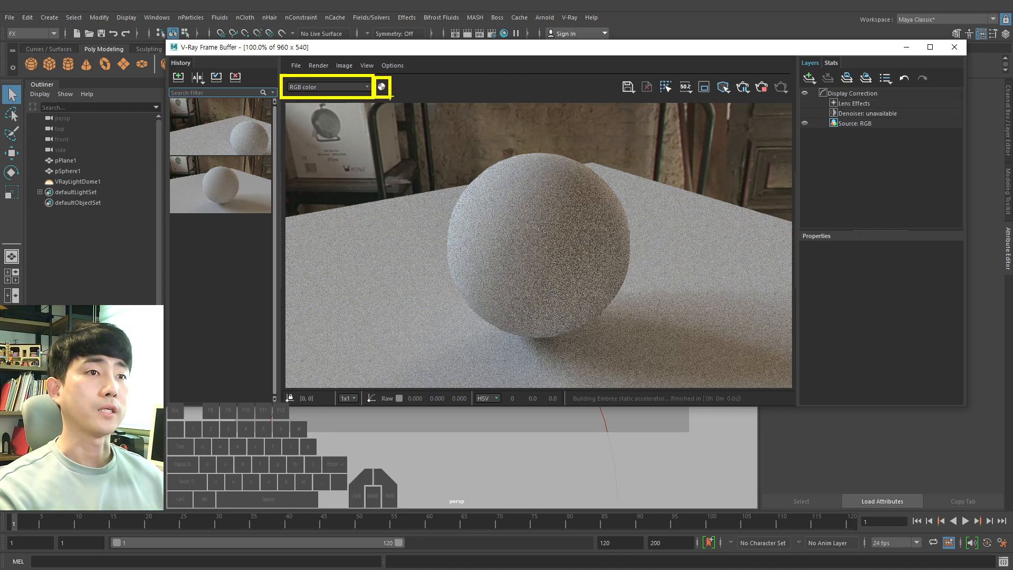
pyautogui.click(383, 86)
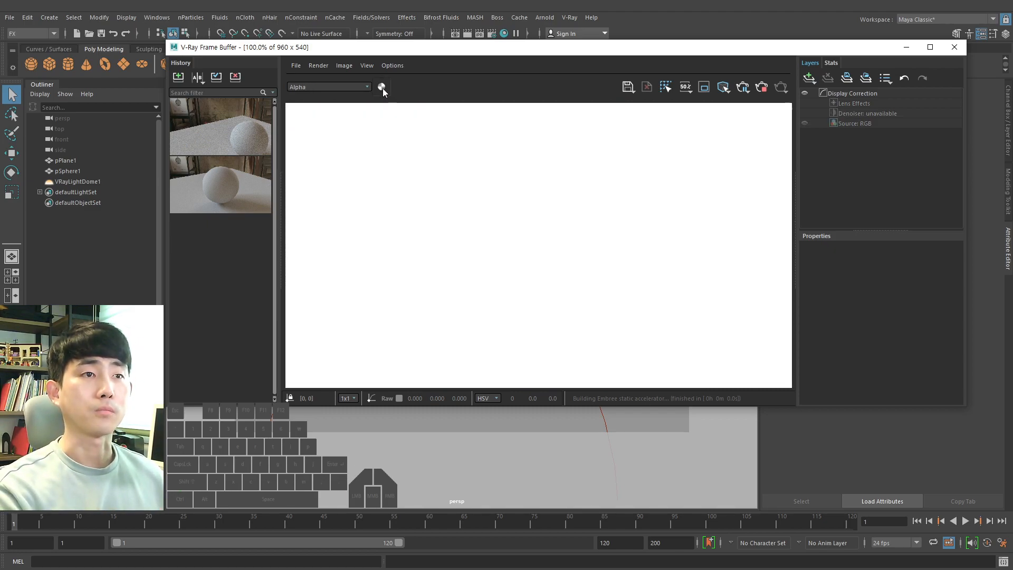
pyautogui.click(381, 87)
pyautogui.click(364, 88)
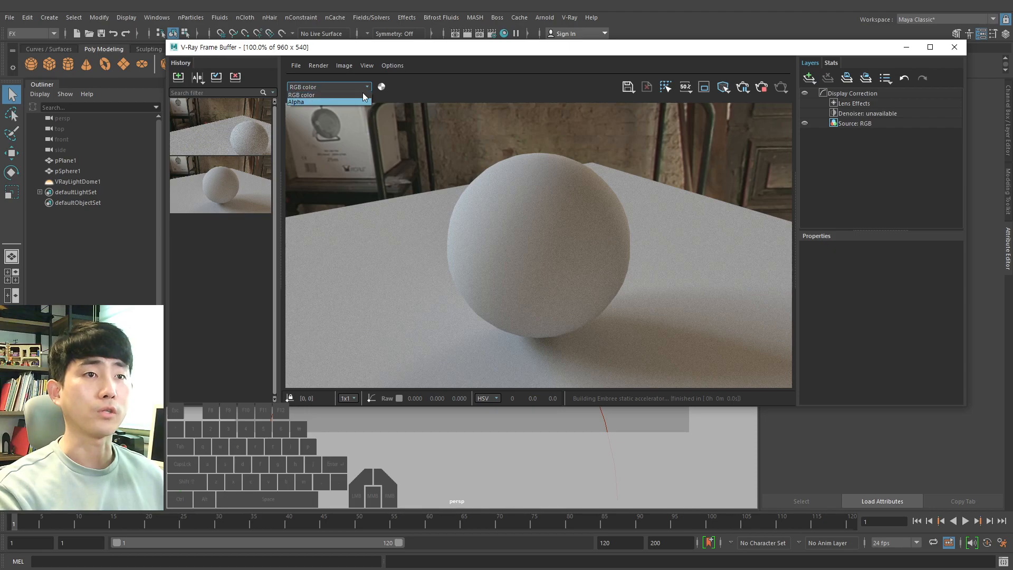
pyautogui.click(465, 102)
# Step: Examine the options for saving the current channel or all image channels without saving a file
pyautogui.keyDown('ctrl'); pyautogui.moveTo(614, 74); pyautogui.dragTo(792, 99); pyautogui.keyUp('ctrl')
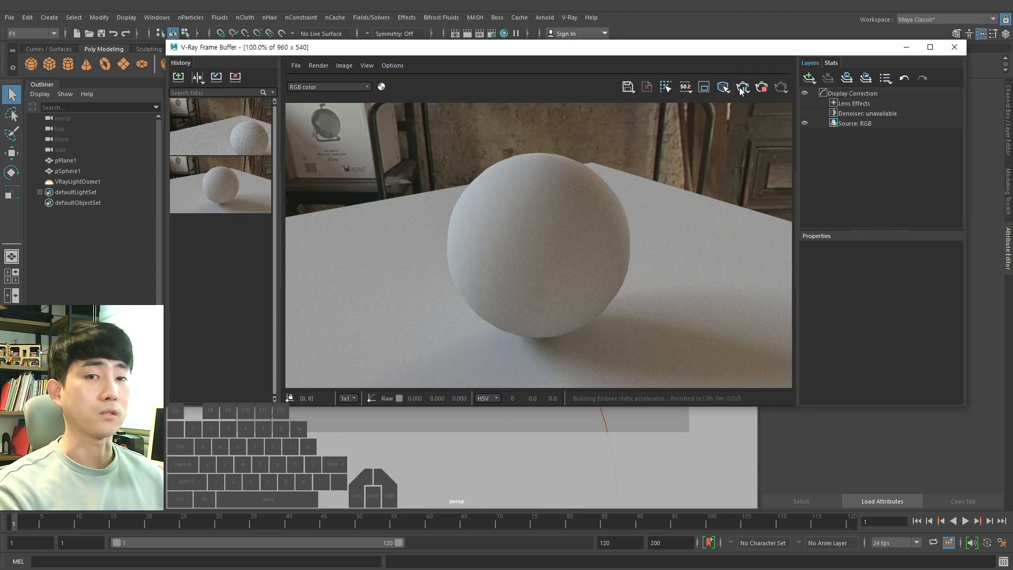
pyautogui.click(627, 87)
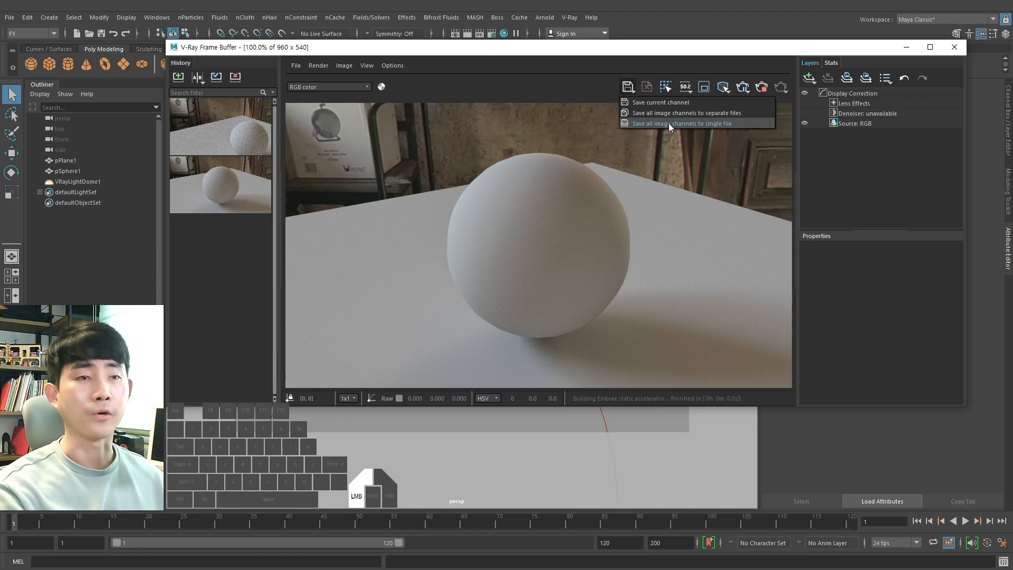
pyautogui.moveTo(669, 123); pyautogui.dragTo(601, 87)
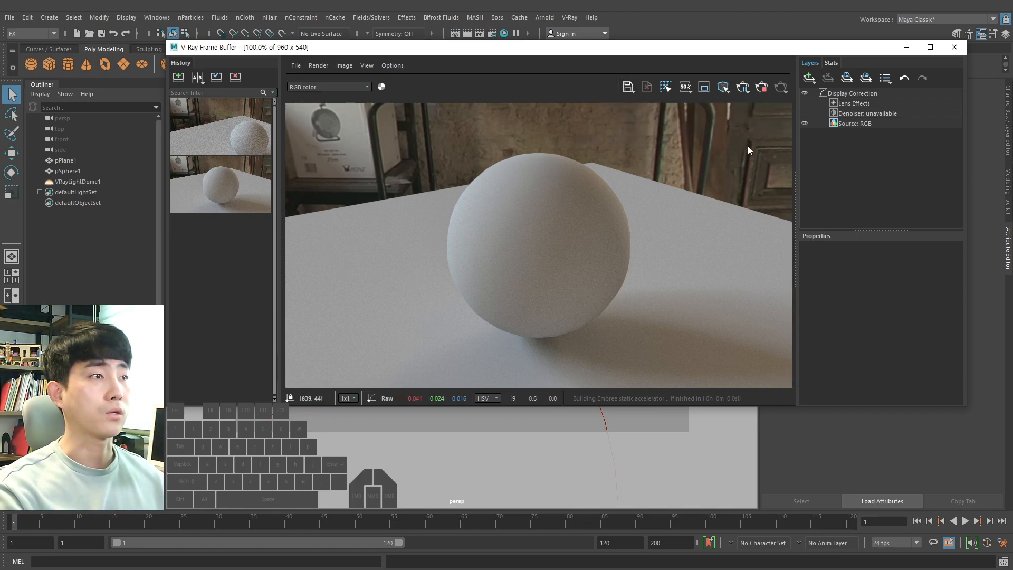
# Step: Stop the interactive render and clear the image from the frame buffer
pyautogui.click(760, 91)
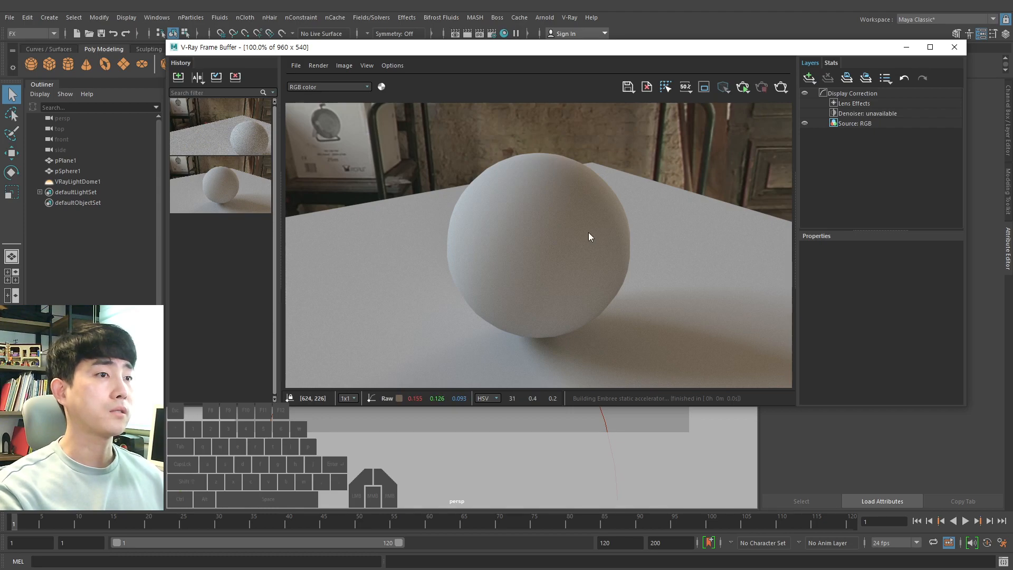
pyautogui.moveTo(526, 198)
pyautogui.mouseDown()
pyautogui.moveTo(554, 216)
pyautogui.moveTo(583, 174)
pyautogui.mouseUp()
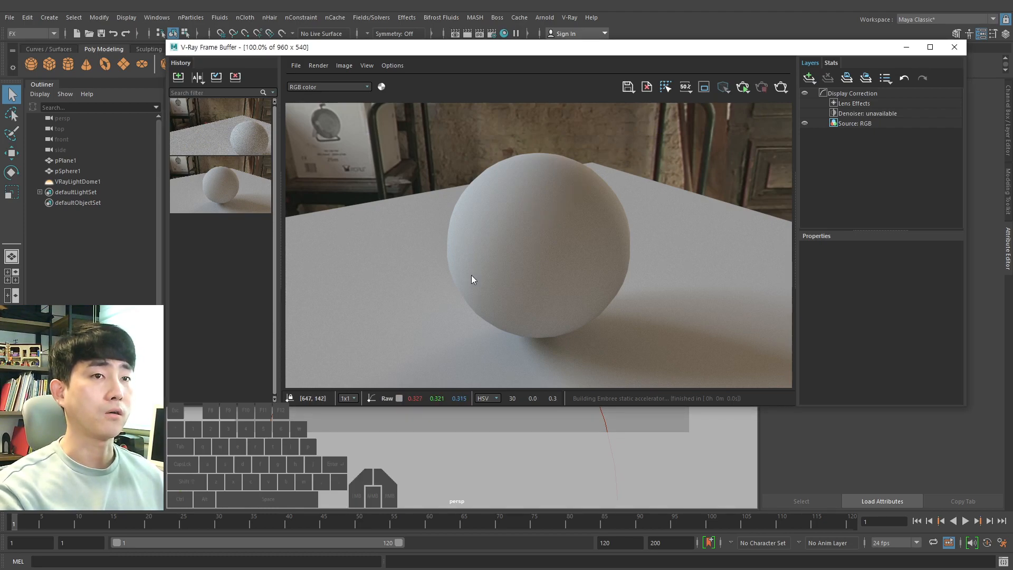
pyautogui.click(647, 86)
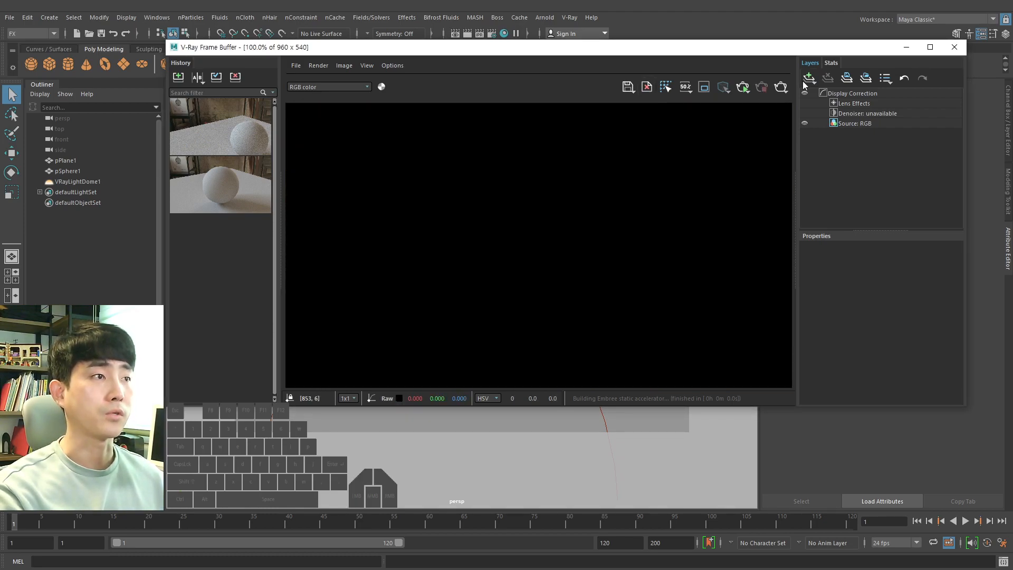
# Step: Restart the interactive render of the sphere, stop it and clear the frame buffer again
pyautogui.click(749, 90)
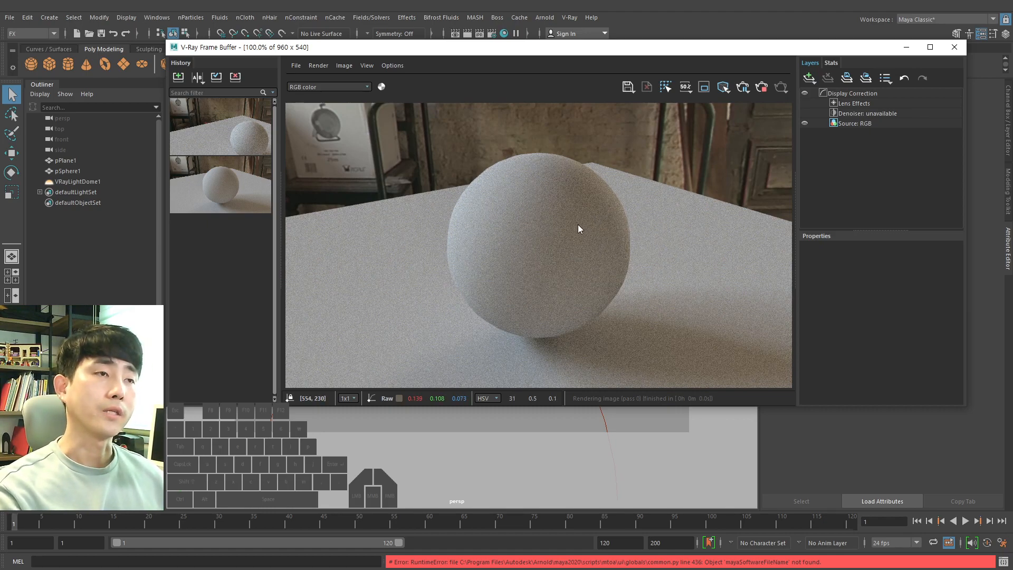
pyautogui.click(761, 87)
pyautogui.click(647, 87)
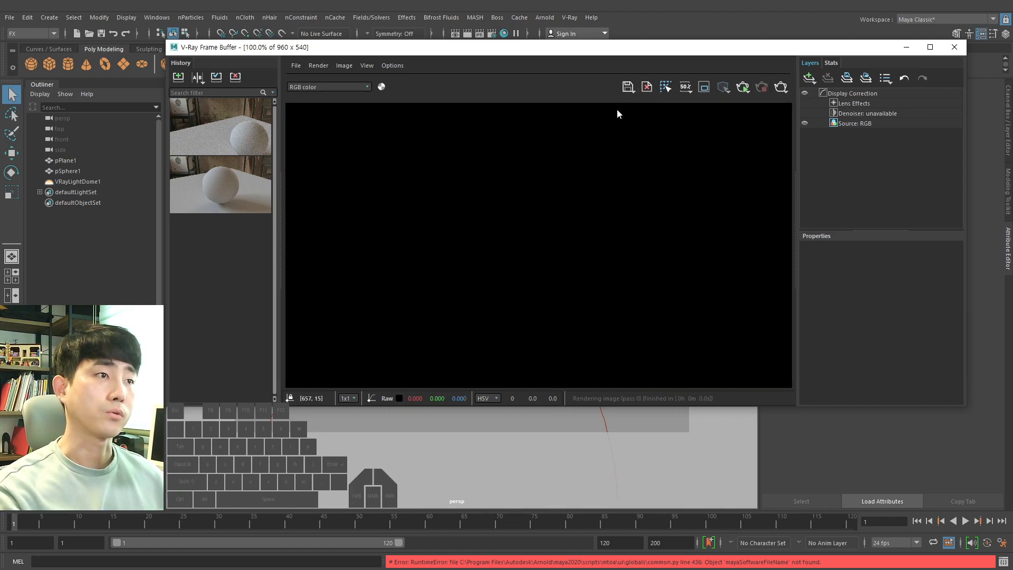
# Step: Open the V-Ray image sampler settings and switch the sampler type to Progressive and back to Bucket
pyautogui.click(493, 32)
pyautogui.moveTo(448, 114); pyautogui.dragTo(301, 119)
pyautogui.click(267, 172)
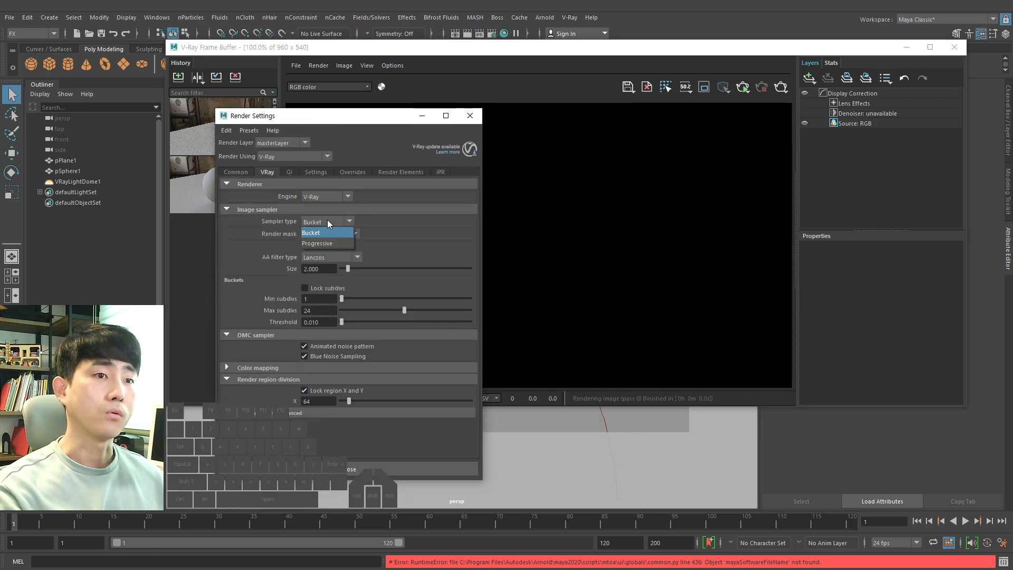
pyautogui.click(328, 243)
pyautogui.click(327, 218)
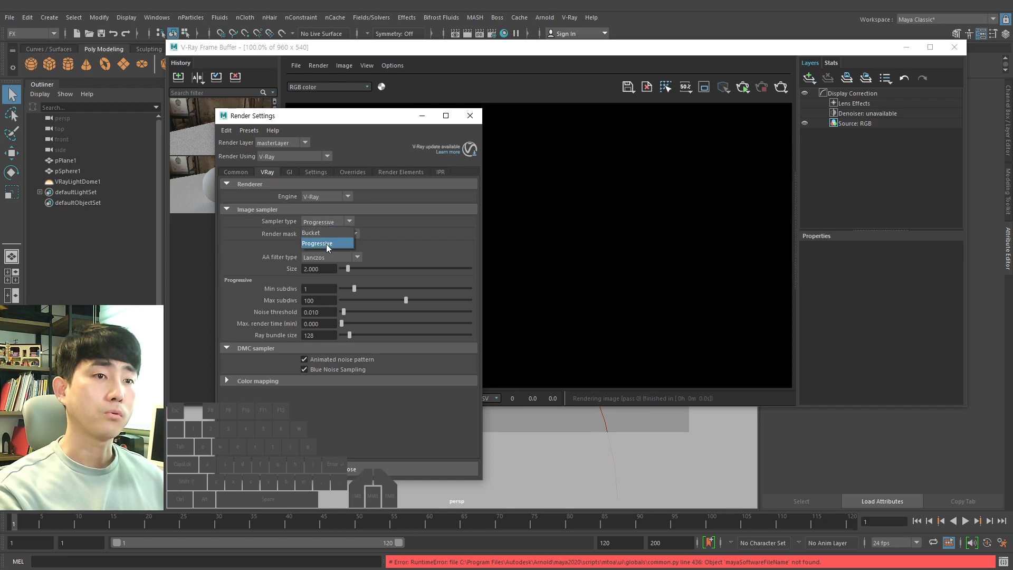
pyautogui.click(327, 232)
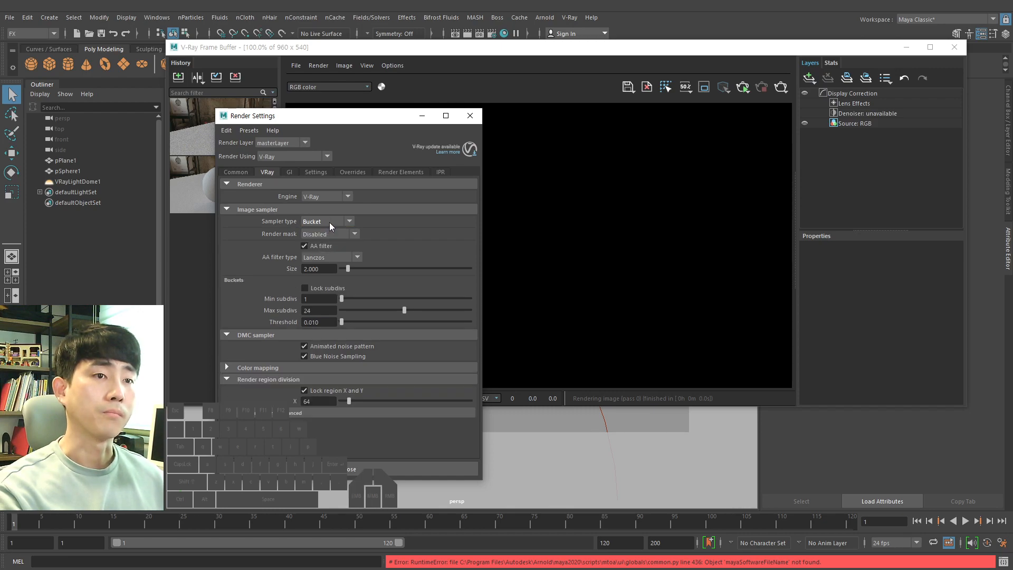
# Step: Close the render settings, test a production render with the Bucket sampler, and stop it and clear the frame buffer
pyautogui.click(470, 115)
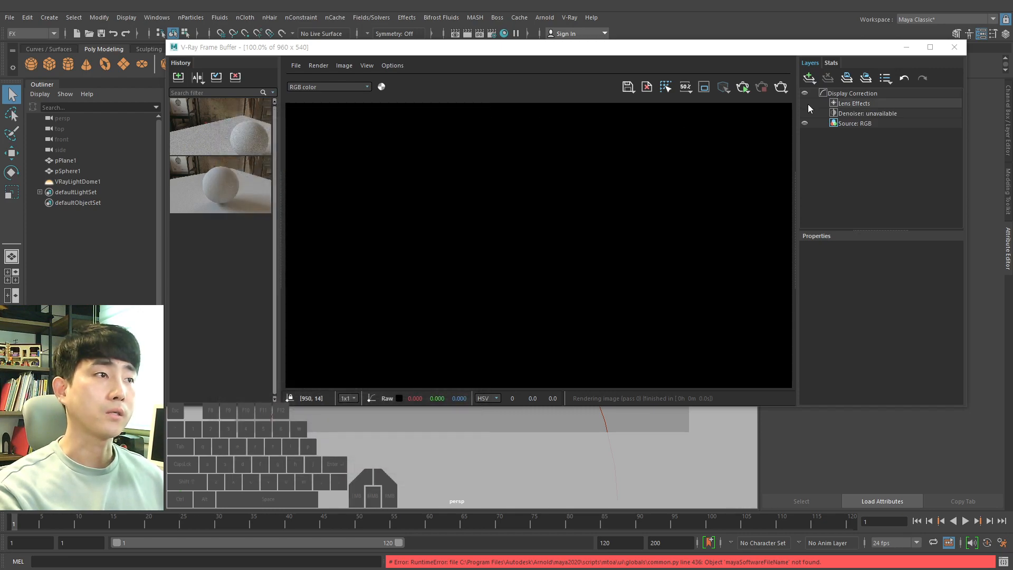
pyautogui.click(782, 89)
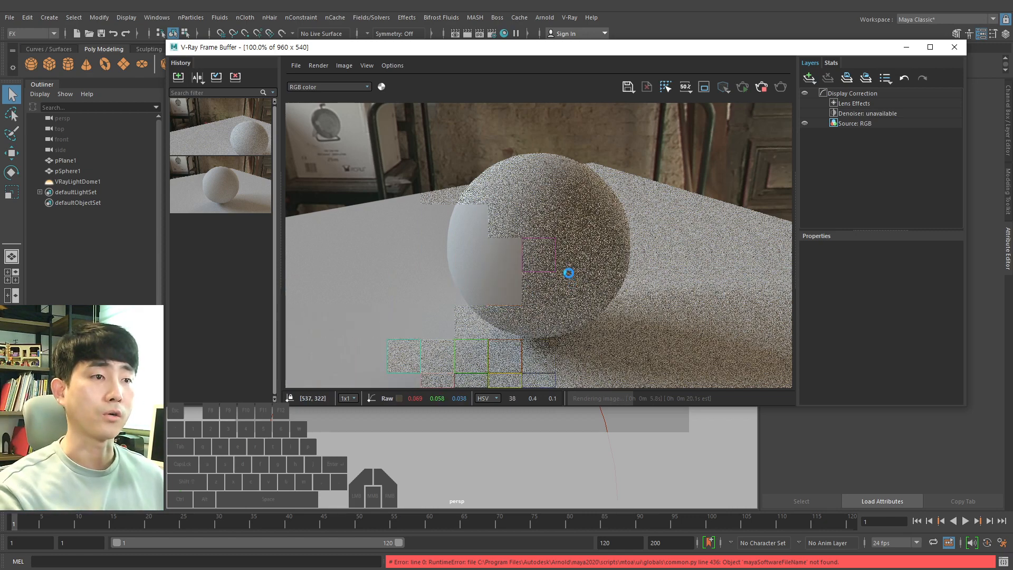
pyautogui.moveTo(717, 151)
pyautogui.mouseDown()
pyautogui.moveTo(746, 148)
pyautogui.moveTo(753, 131)
pyautogui.mouseUp()
pyautogui.moveTo(528, 223); pyautogui.dragTo(576, 191)
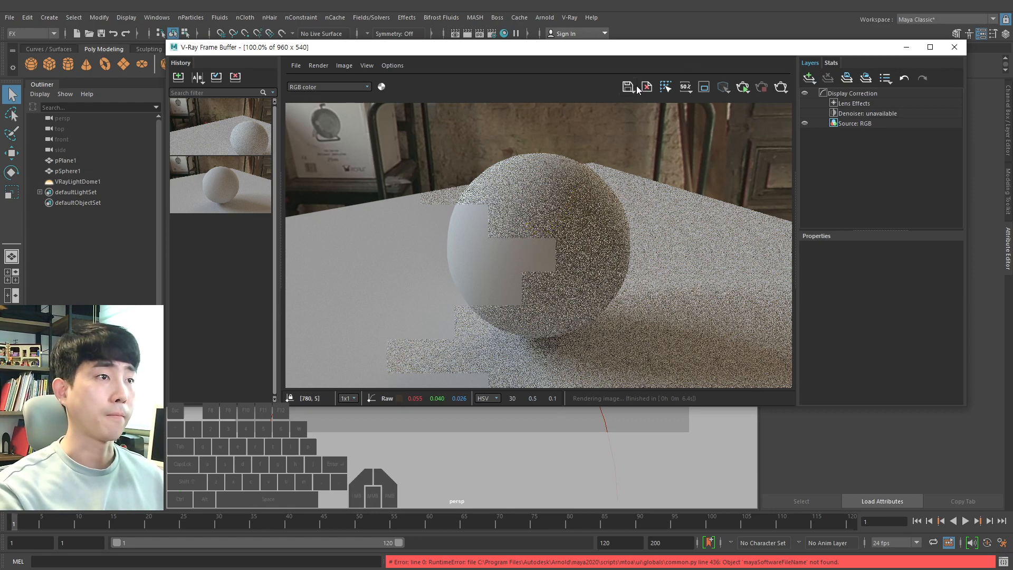
pyautogui.click(686, 88)
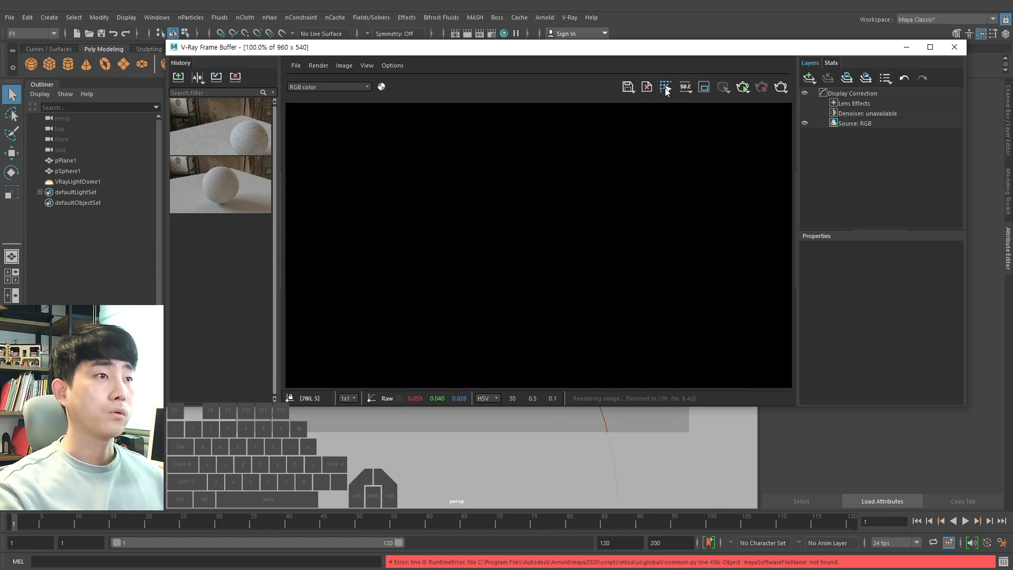
# Step: Start an interactive render with Follow Mouse enabled and unlock the bucket starting point over the sphere
pyautogui.click(743, 87)
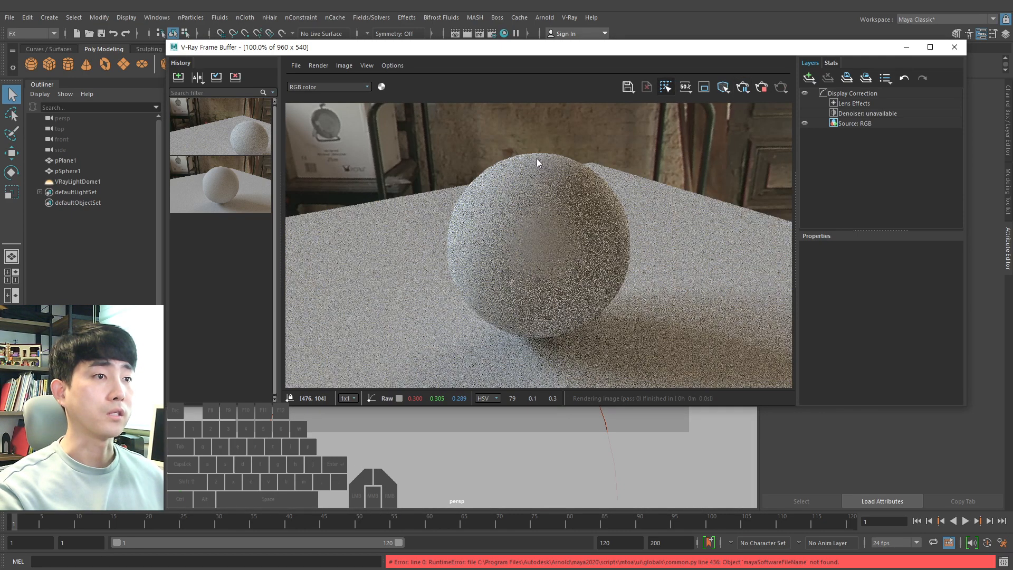
pyautogui.rightClick(610, 183)
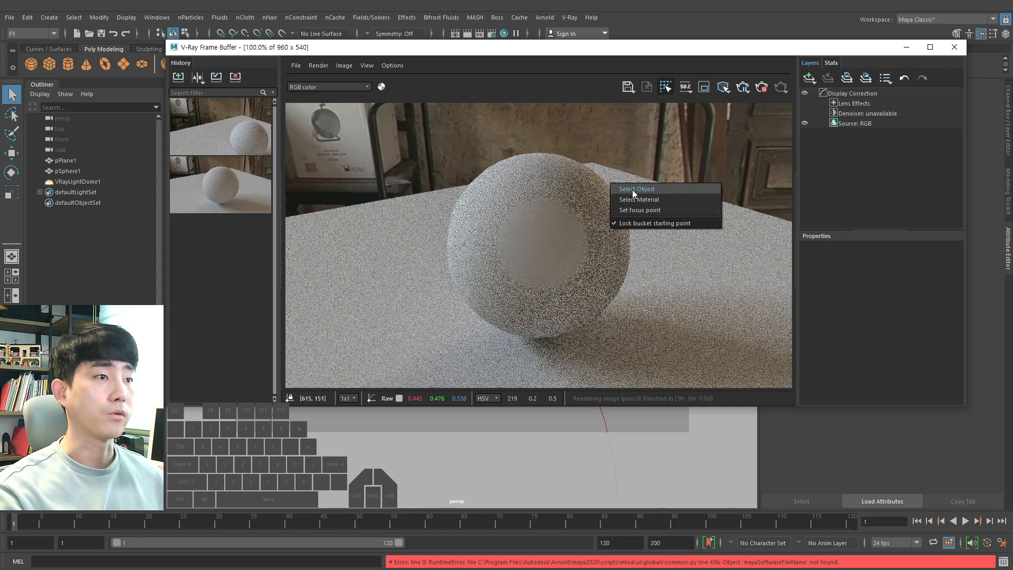
pyautogui.click(620, 225)
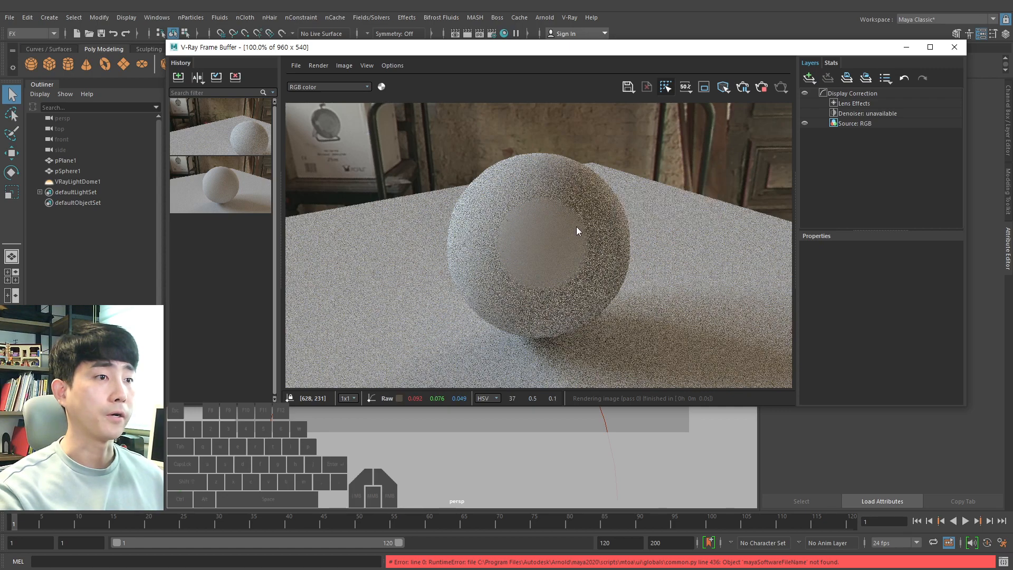
# Step: Restart the interactive render to refine areas under the pointer, and stop it and clear the frame buffer
pyautogui.click(763, 89)
pyautogui.click(735, 90)
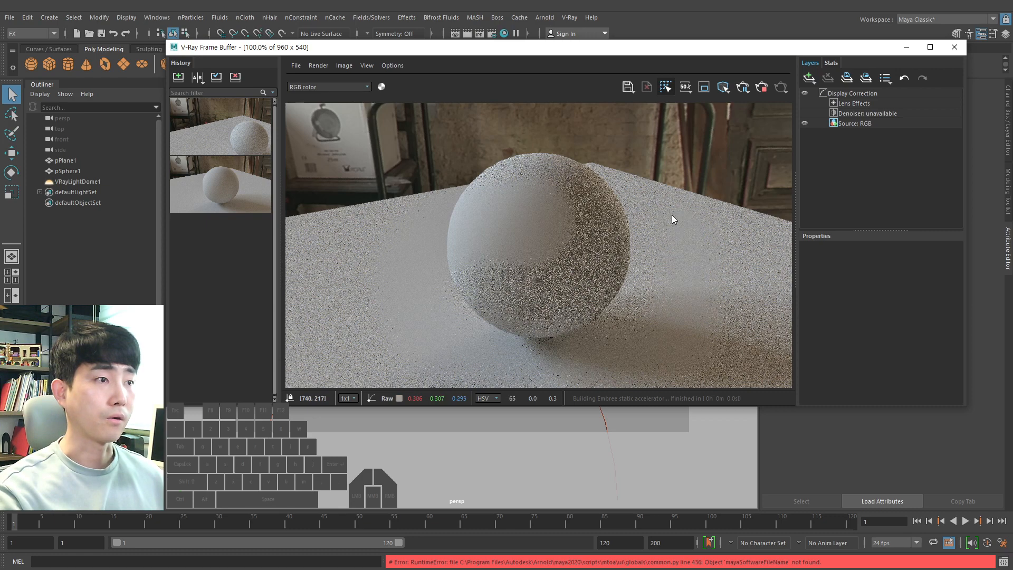
pyautogui.click(761, 87)
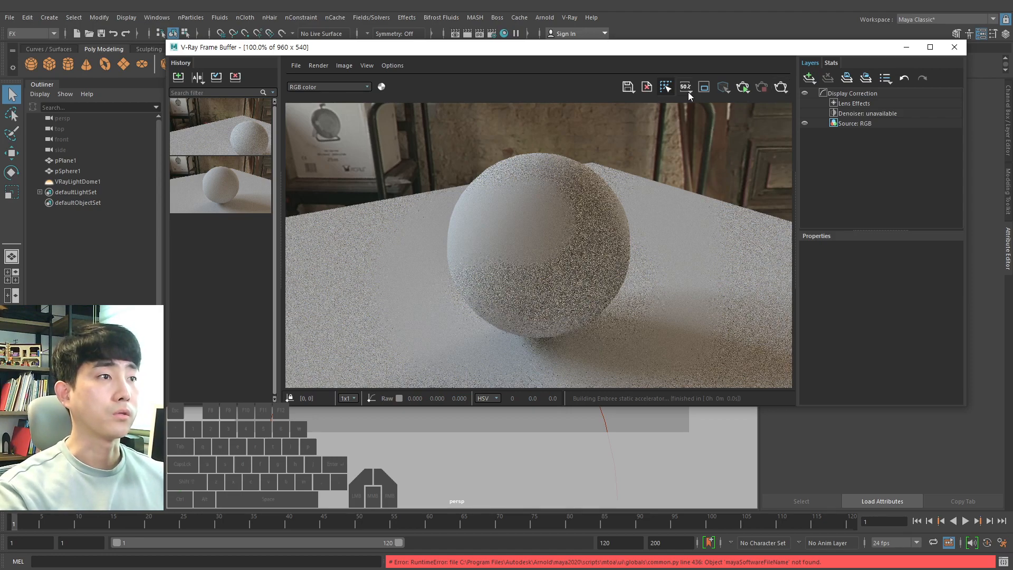
pyautogui.click(647, 87)
pyautogui.click(647, 86)
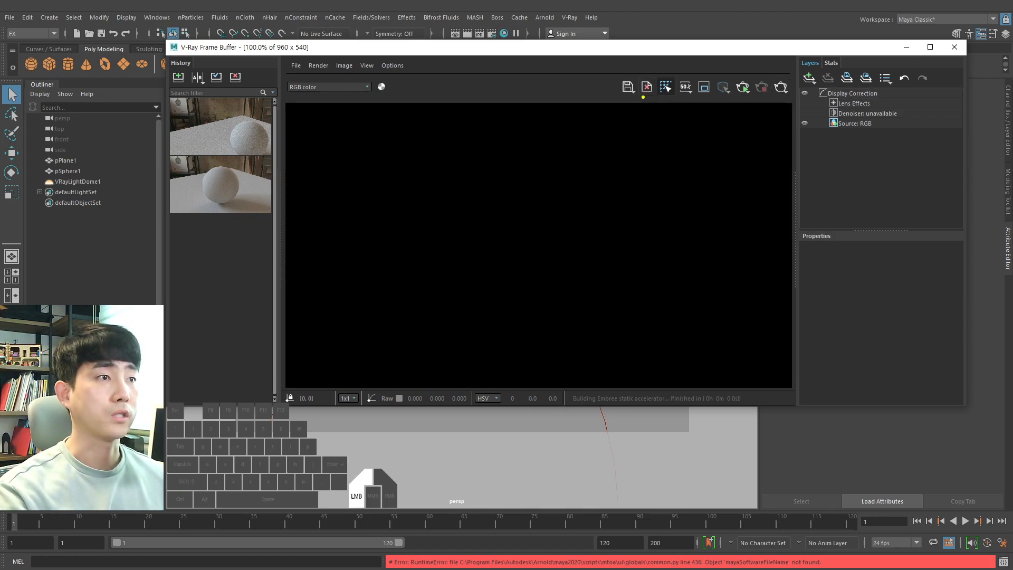
# Step: Lock the bucket starting point at the sphere's center, run a production render from there and abort it
pyautogui.click(781, 89)
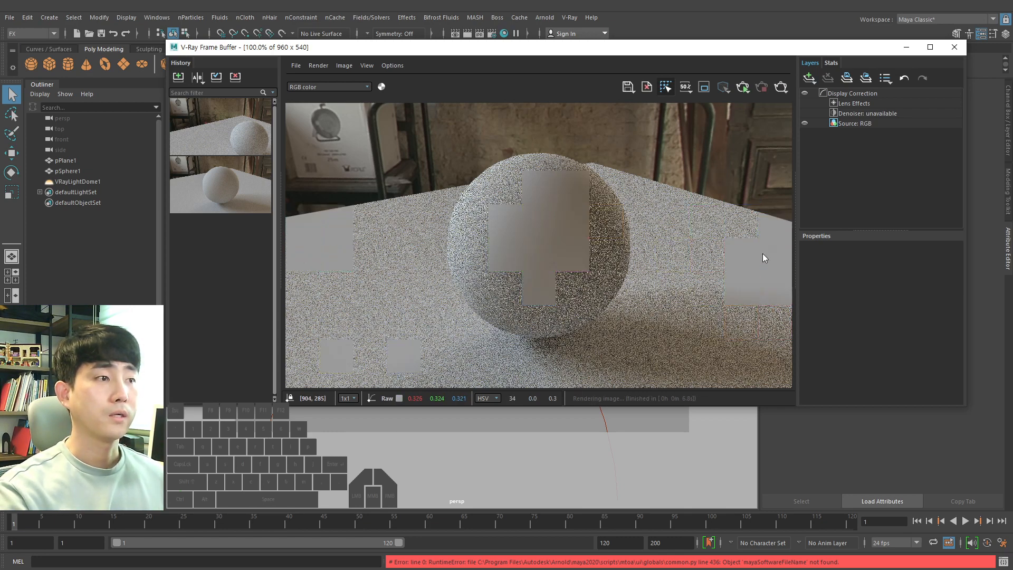
pyautogui.rightClick(542, 242)
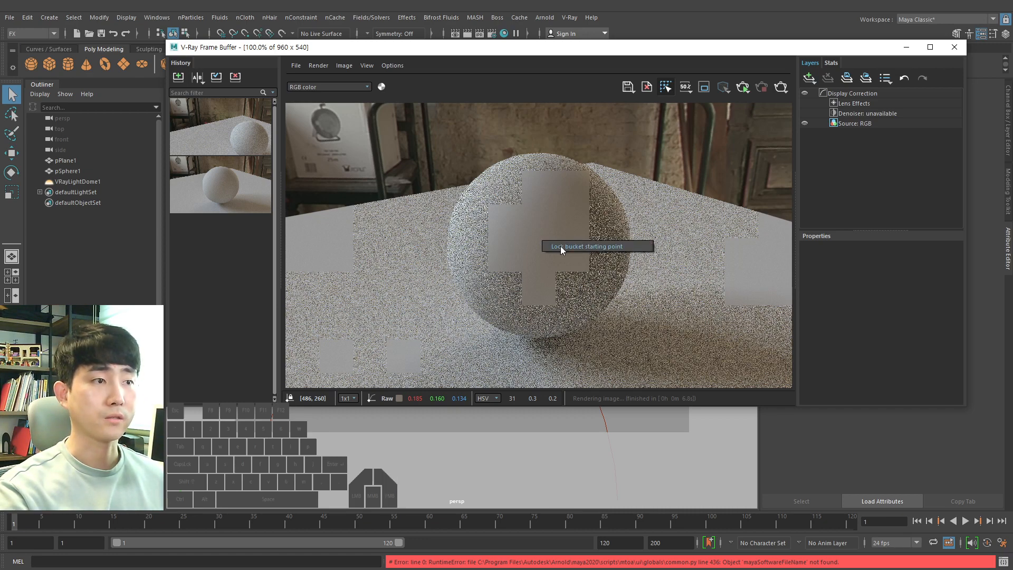
pyautogui.click(561, 246)
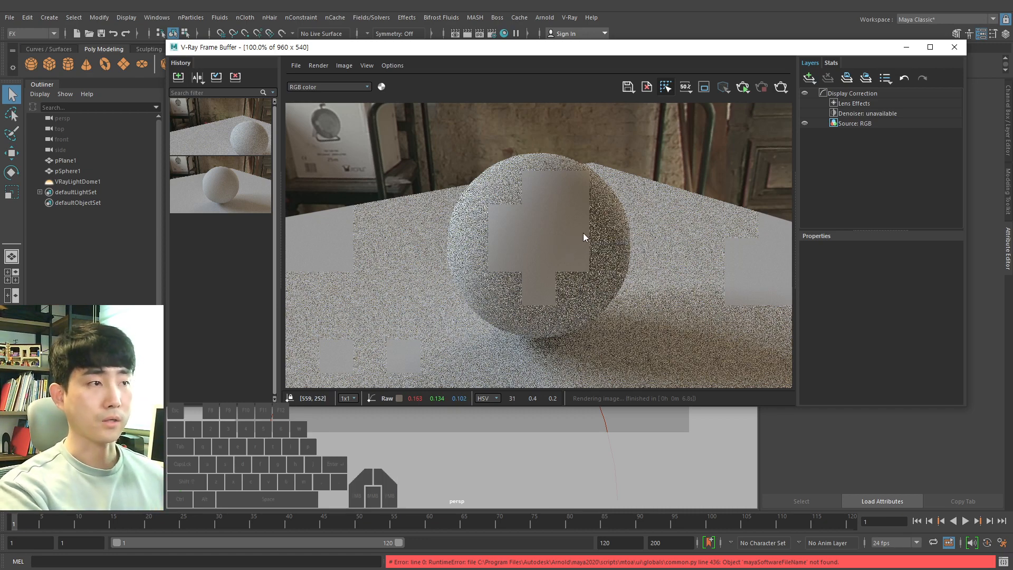
pyautogui.click(781, 87)
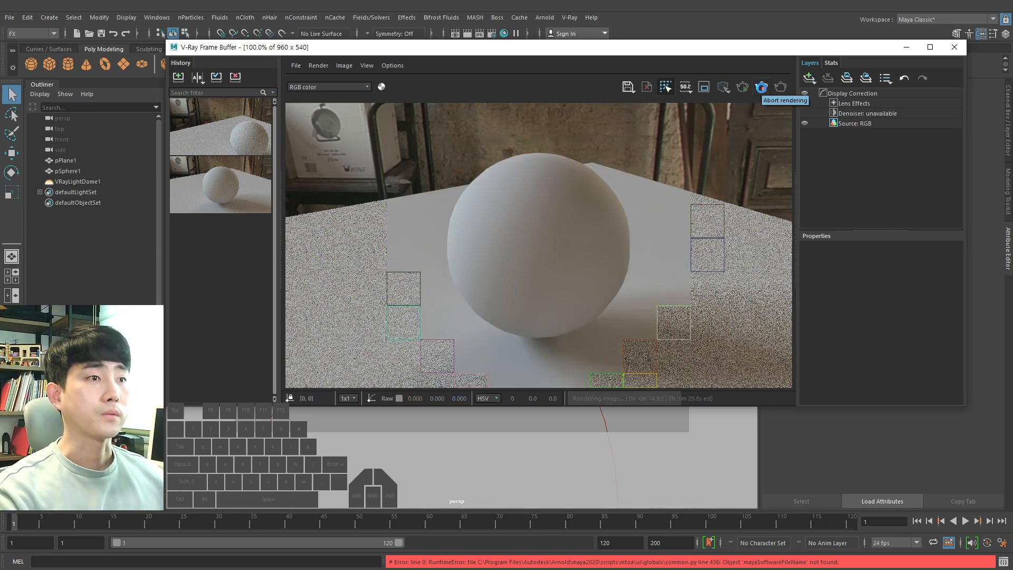
pyautogui.click(762, 87)
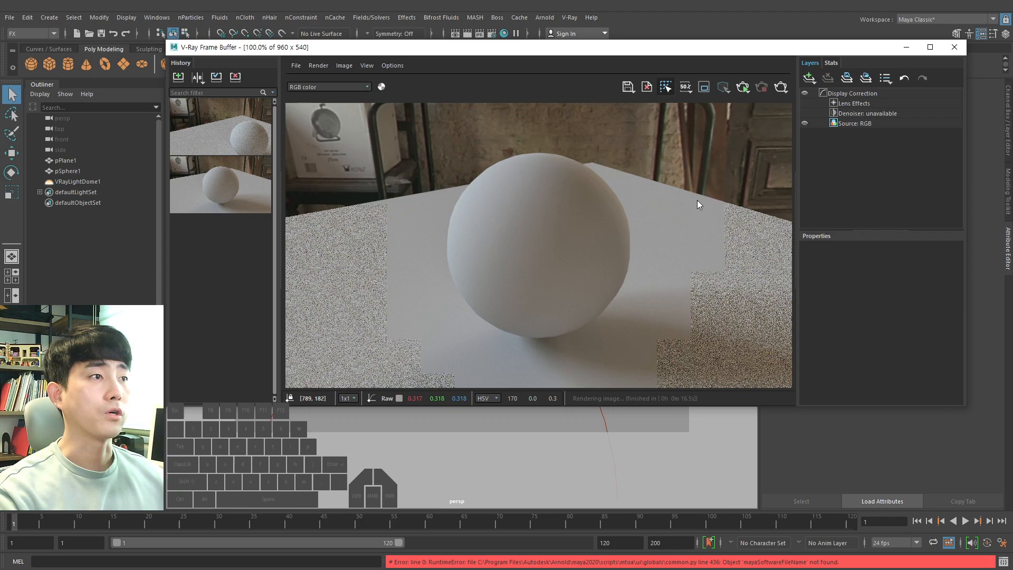
# Step: Start the interactive render with Follow Mouse off and toggle the 50% test resolution on and off
pyautogui.click(744, 88)
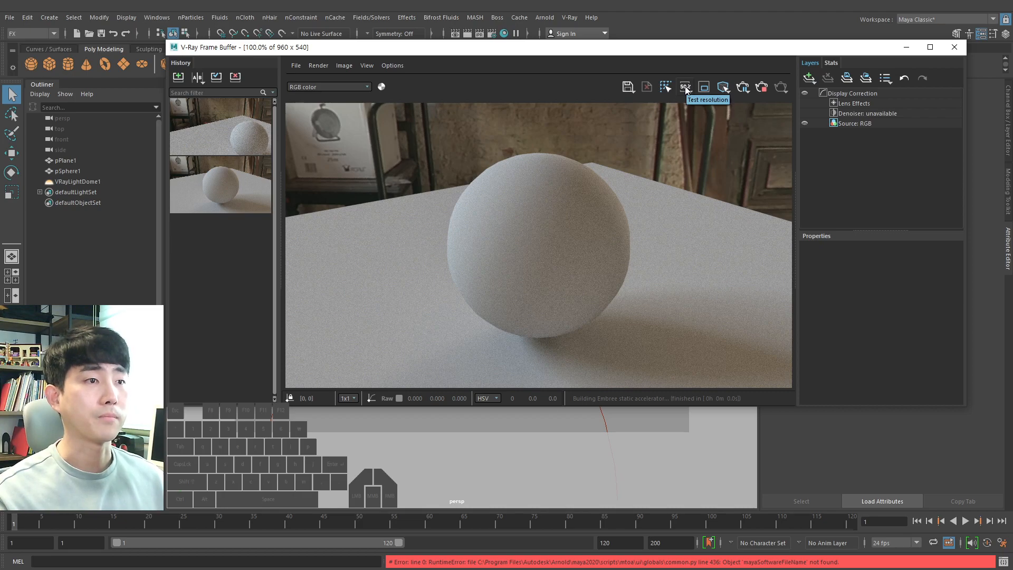
pyautogui.click(686, 87)
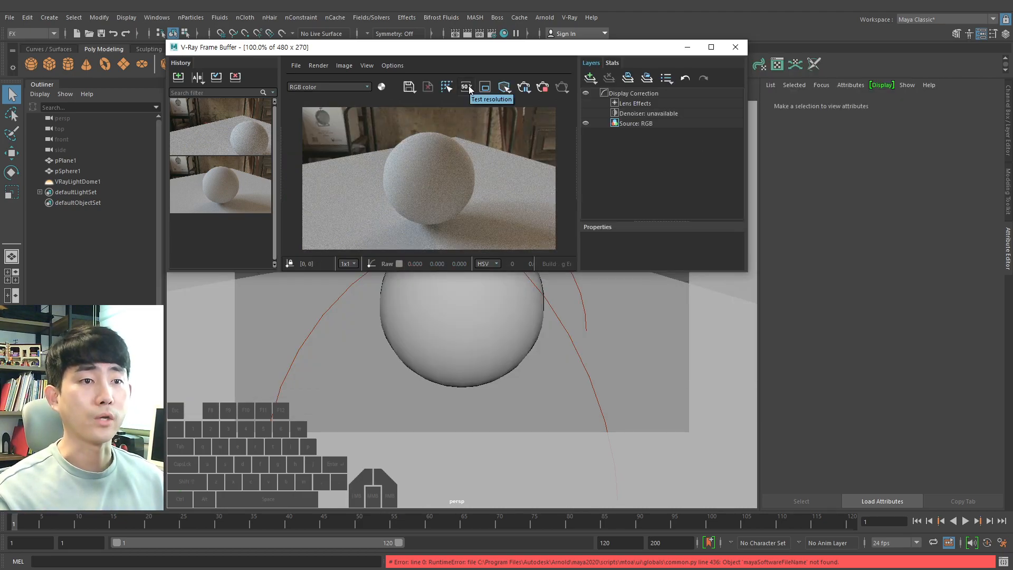
pyautogui.moveTo(470, 89)
pyautogui.mouseDown()
pyautogui.moveTo(480, 119)
pyautogui.moveTo(483, 104)
pyautogui.moveTo(480, 153)
pyautogui.moveTo(471, 86)
pyautogui.mouseUp()
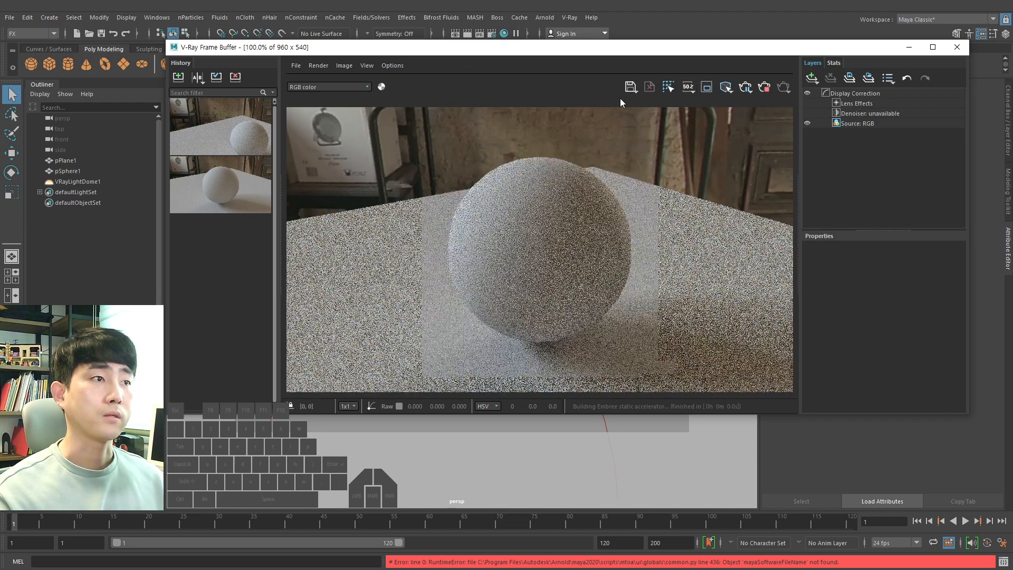
# Step: Enable region rendering and draw successive regions over the sphere, ending with one about 168 by 130 pixels at its upper middle
pyautogui.click(707, 91)
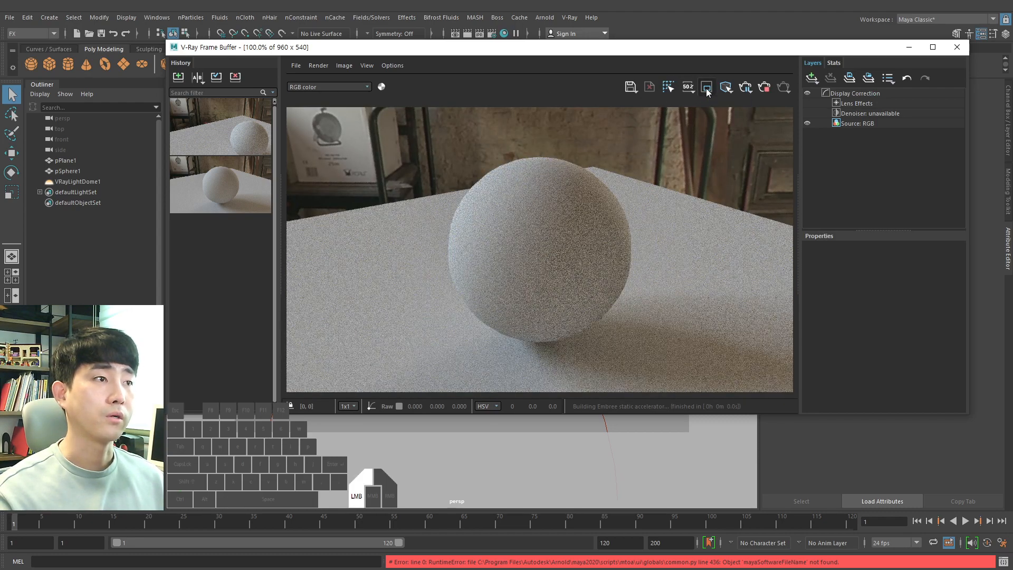
pyautogui.moveTo(456, 187); pyautogui.dragTo(532, 256)
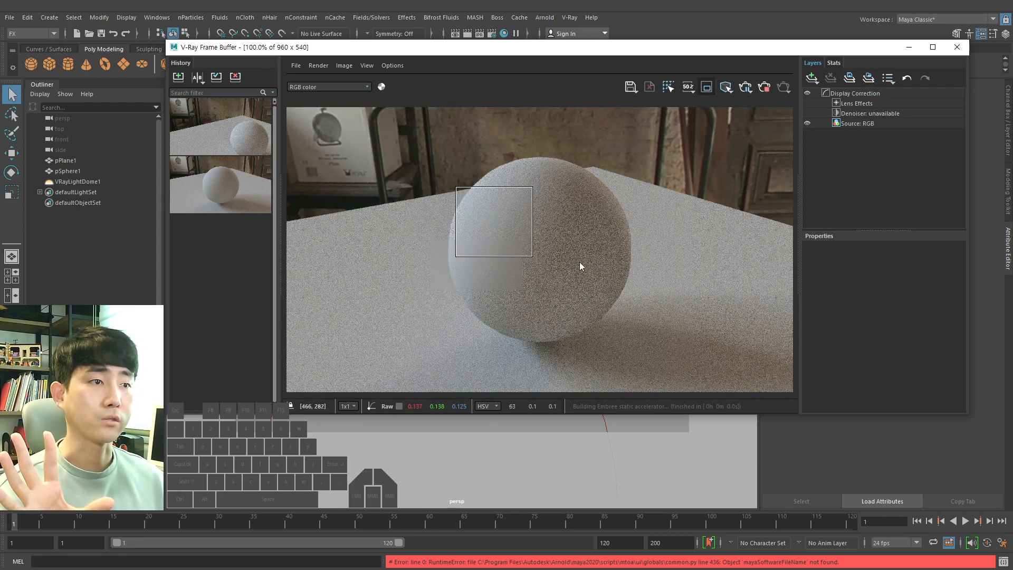
pyautogui.moveTo(590, 226); pyautogui.dragTo(658, 294)
pyautogui.moveTo(464, 184); pyautogui.dragTo(540, 226)
pyautogui.moveTo(512, 253); pyautogui.dragTo(587, 298)
pyautogui.moveTo(495, 188); pyautogui.dragTo(585, 258)
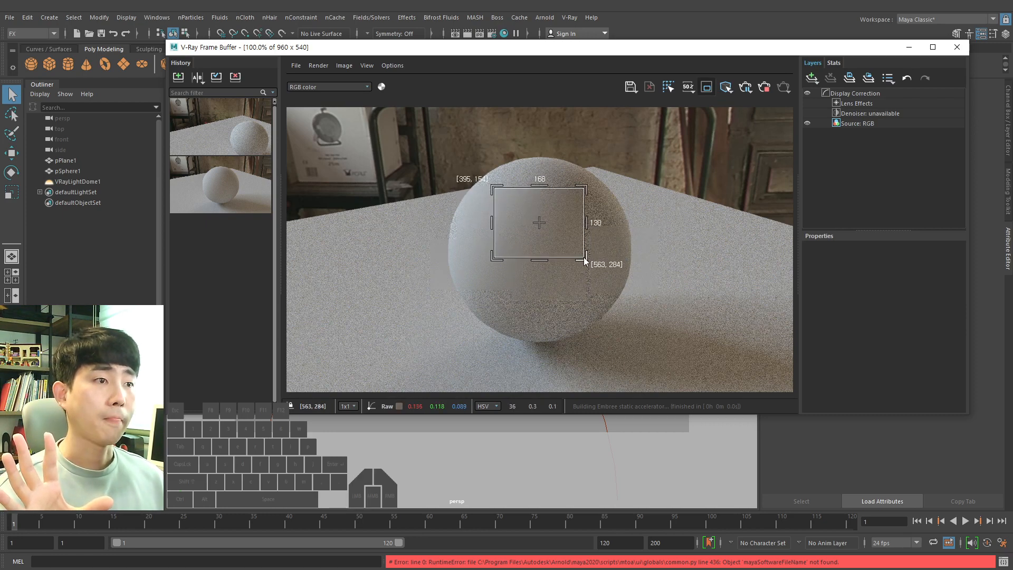
# Step: Draw a region about 115 by 85 pixels on the sphere's upper edge, move it to the lower edge and disable region rendering
pyautogui.moveTo(590, 221); pyautogui.dragTo(587, 222)
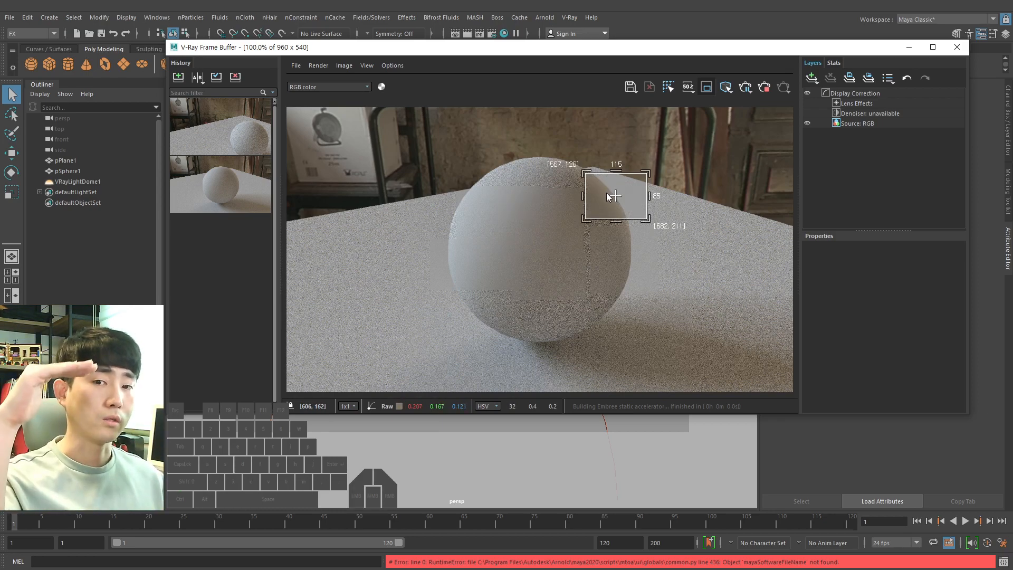
pyautogui.moveTo(616, 172); pyautogui.dragTo(504, 332)
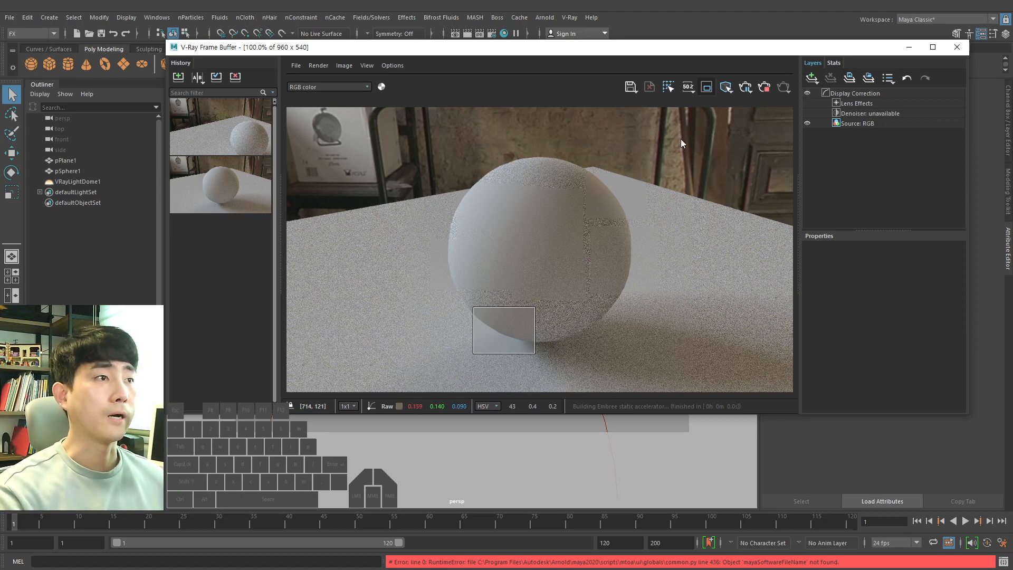
pyautogui.click(707, 87)
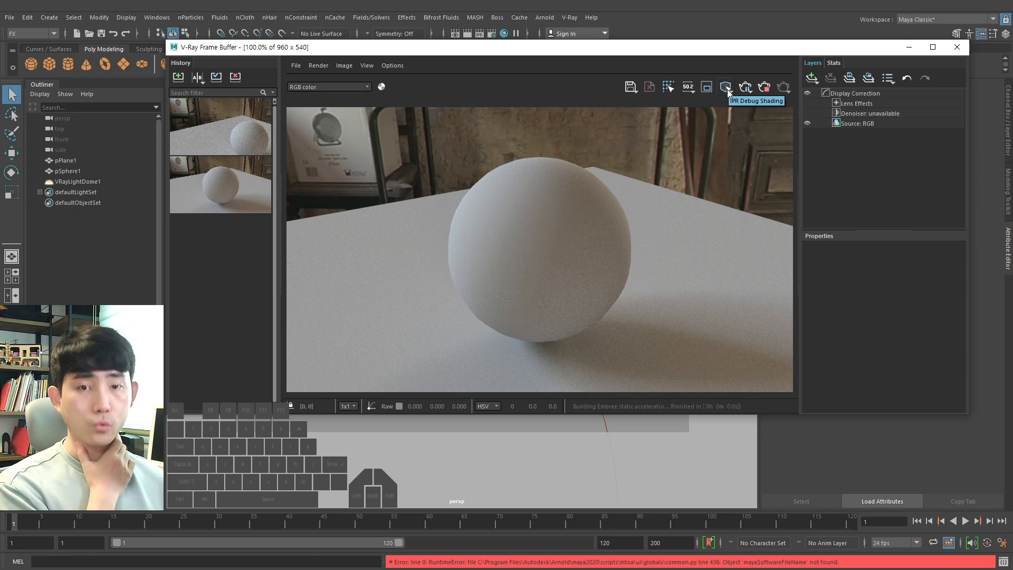
# Step: Look over the IPR debug shading modes, and add a polygon cube to the scene and move it behind the sphere
pyautogui.click(726, 87)
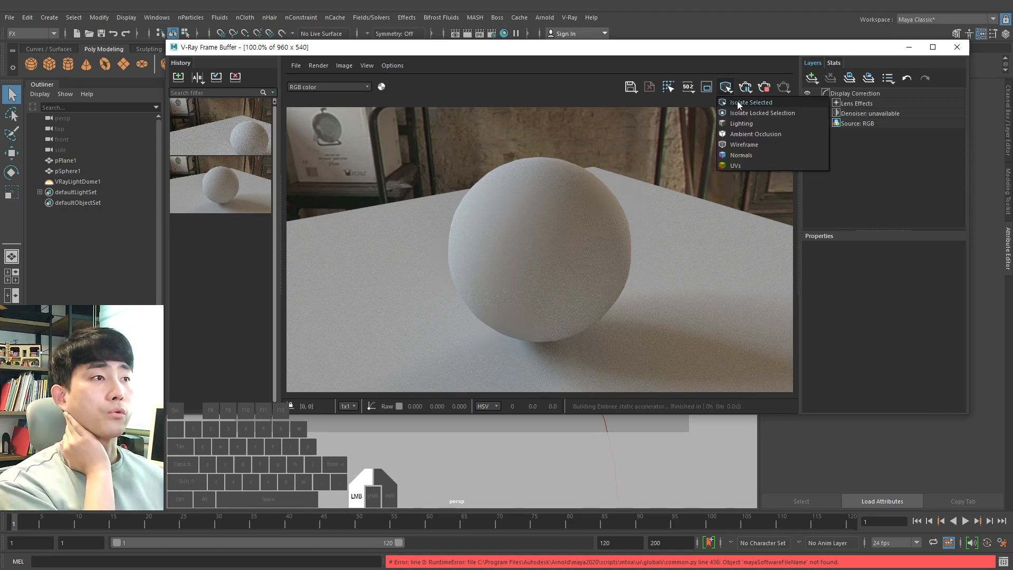
pyautogui.click(539, 103)
pyautogui.moveTo(520, 51); pyautogui.dragTo(849, 82)
pyautogui.click(49, 64)
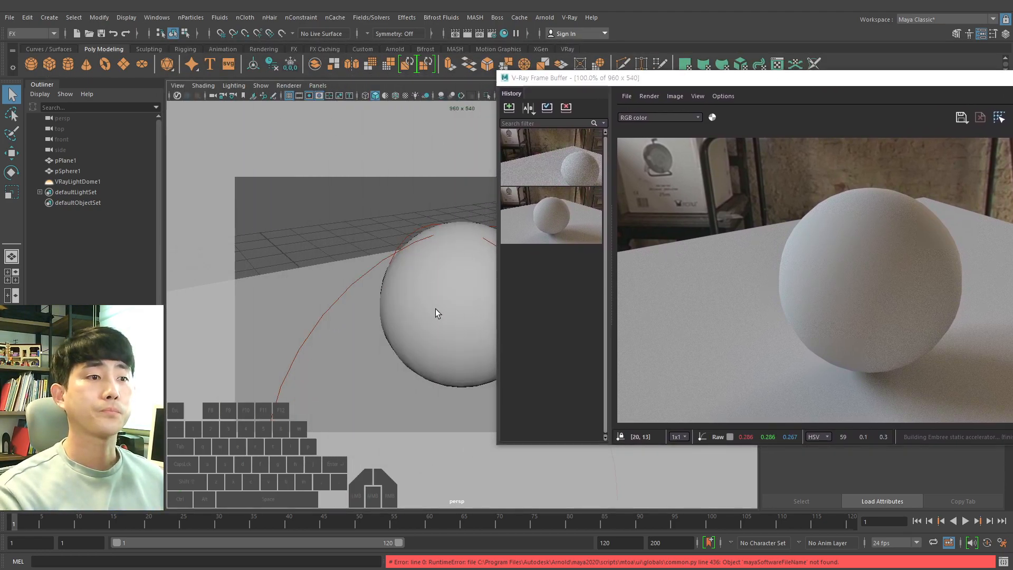
pyautogui.press('w')
pyautogui.moveTo(462, 408); pyautogui.dragTo(321, 238)
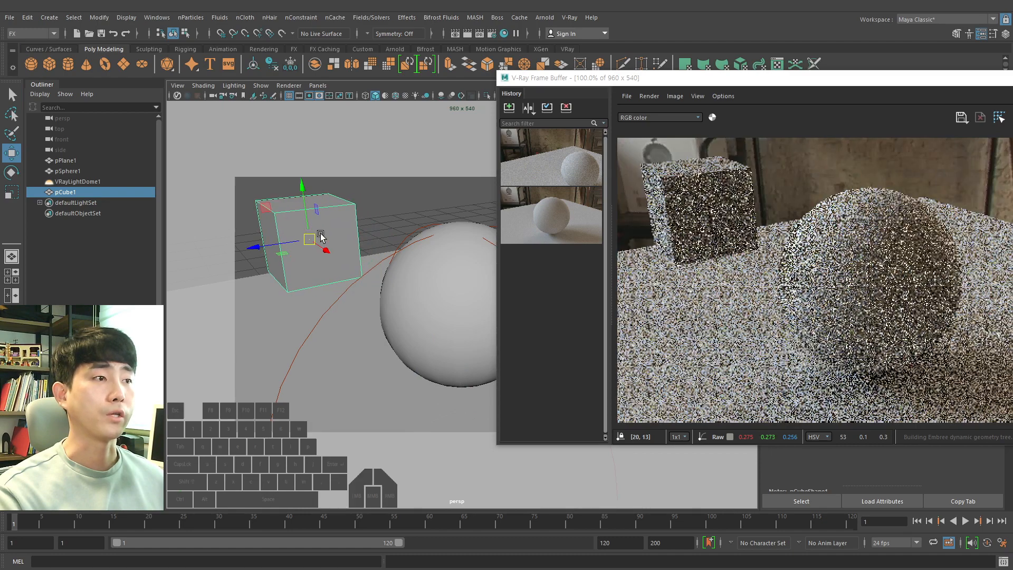
pyautogui.moveTo(777, 83); pyautogui.dragTo(547, 42)
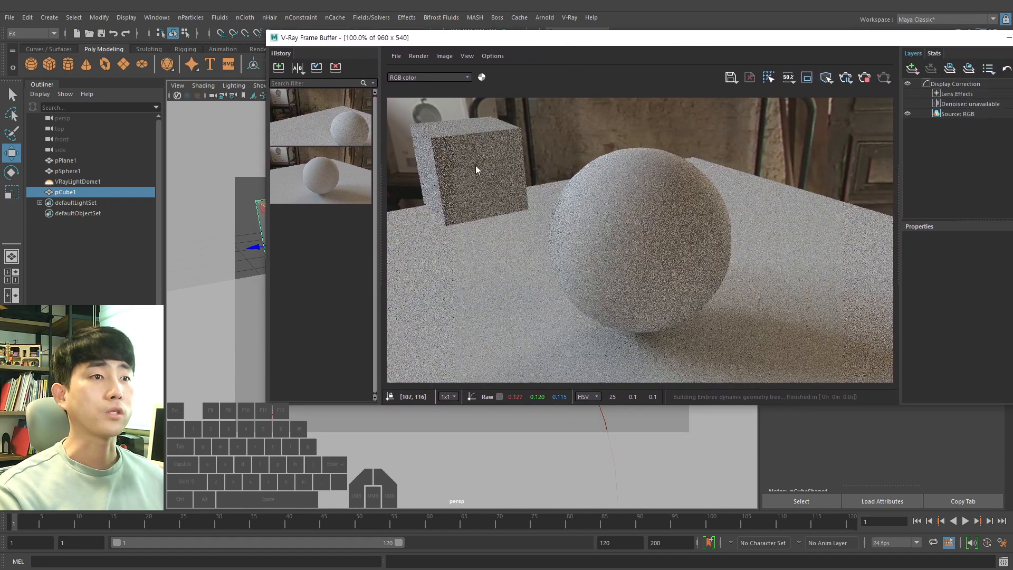
# Step: Turn on Isolate Selected debug shading to render only the selected cube
pyautogui.click(826, 79)
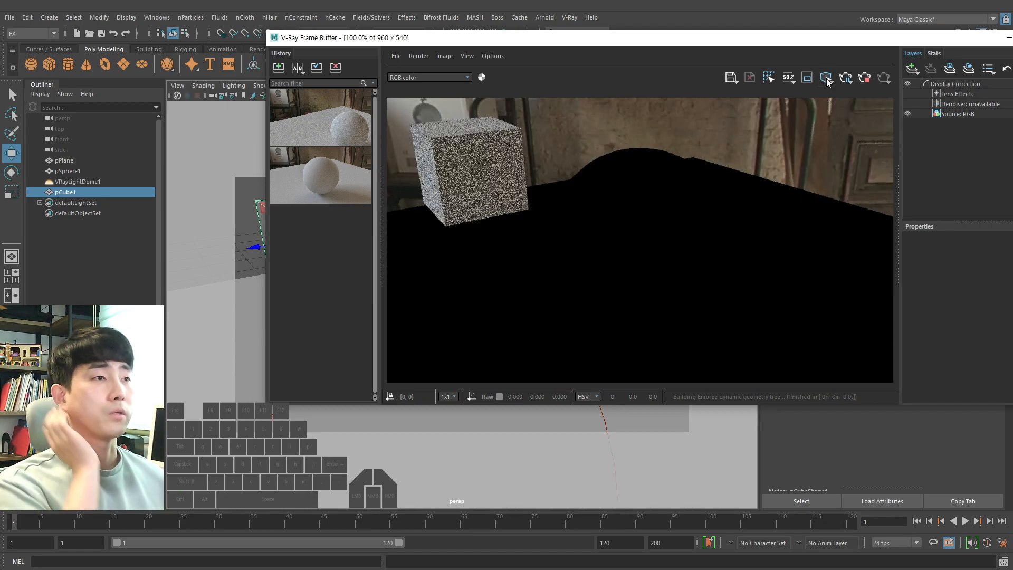
pyautogui.moveTo(826, 79)
pyautogui.mouseDown()
pyautogui.moveTo(833, 102)
pyautogui.moveTo(823, 60)
pyautogui.mouseUp()
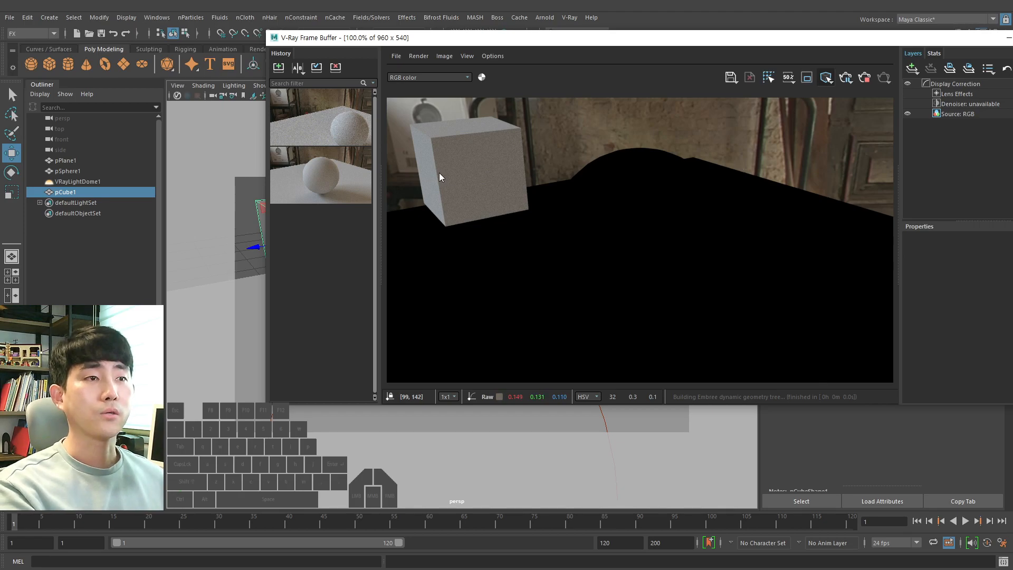
# Step: Compare the isolated render by selecting the sphere, the sphere with the plane, the plane alone and the dome light
pyautogui.click(78, 170)
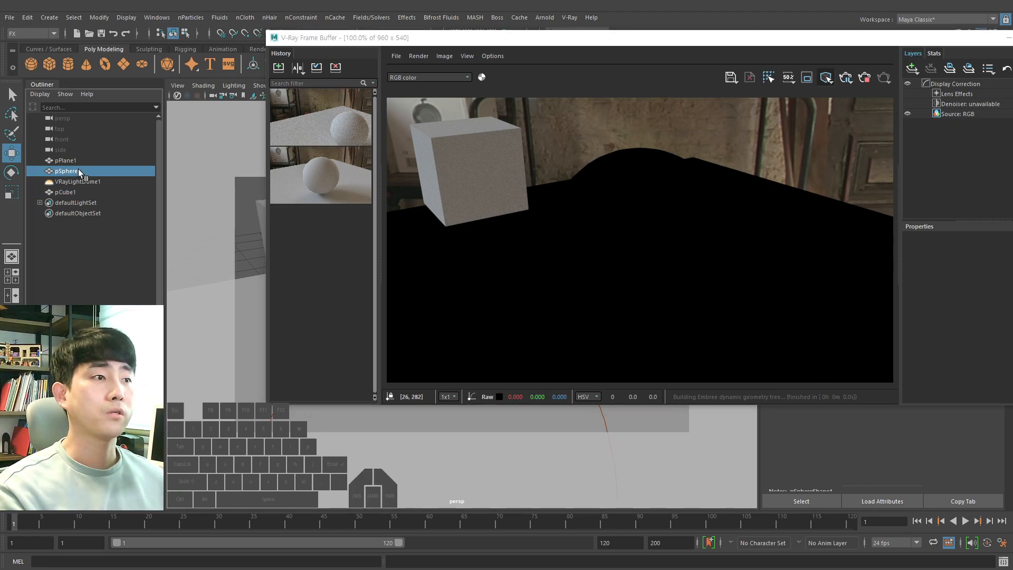
pyautogui.keyDown('ctrl'); pyautogui.click(77, 162); pyautogui.keyUp('ctrl')
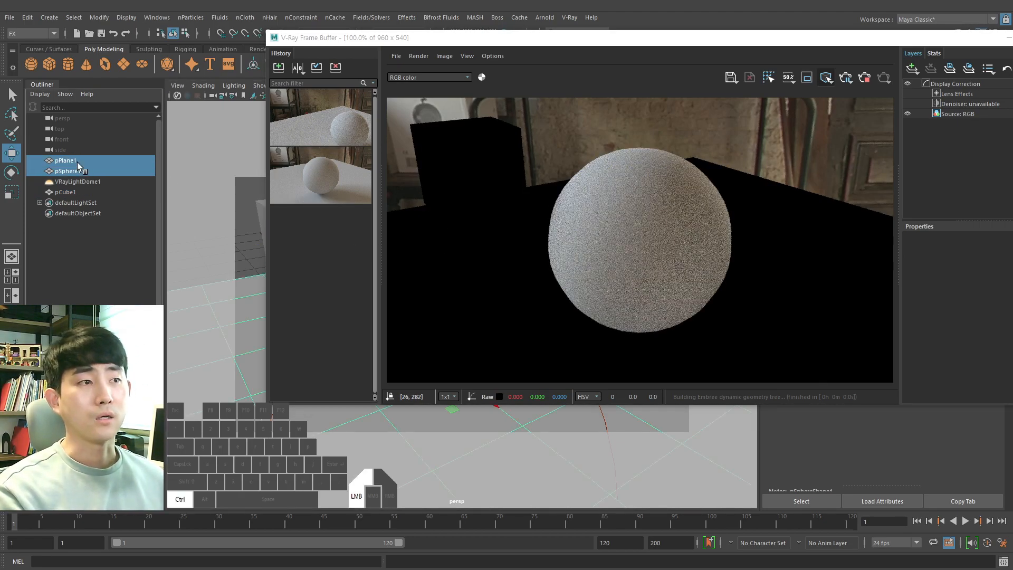
pyautogui.click(78, 161)
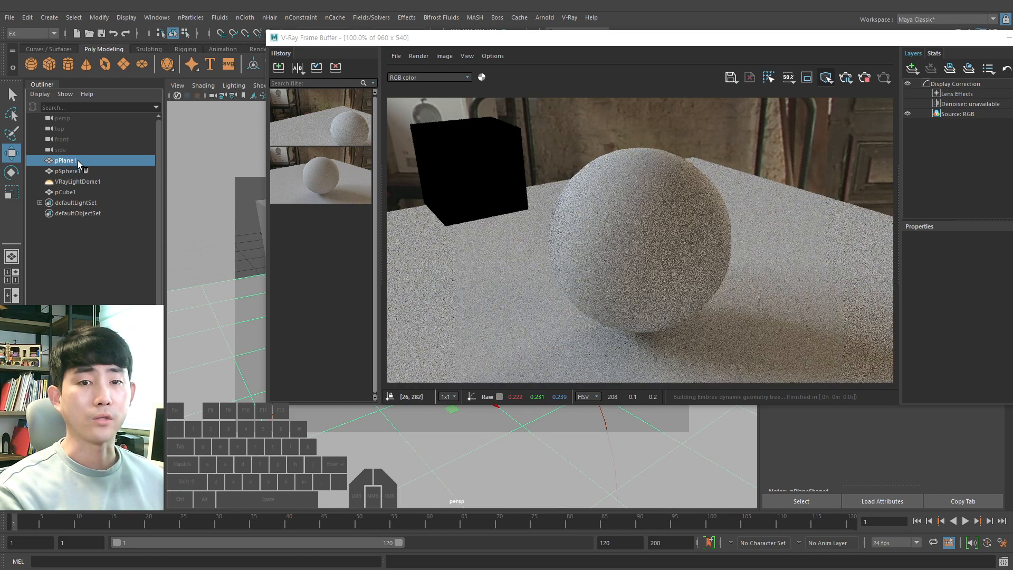
pyautogui.click(80, 181)
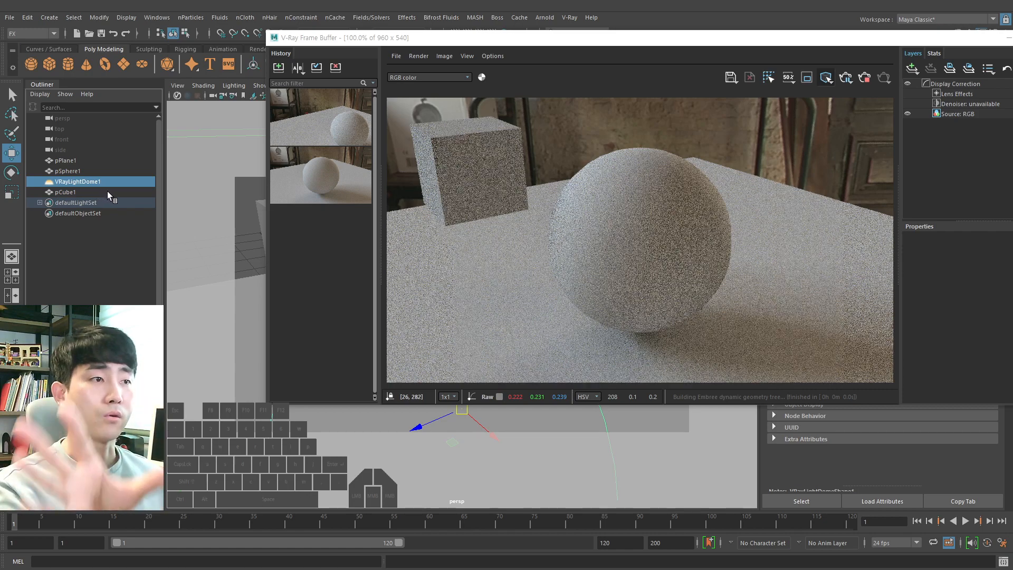
pyautogui.click(77, 171)
pyautogui.click(74, 160)
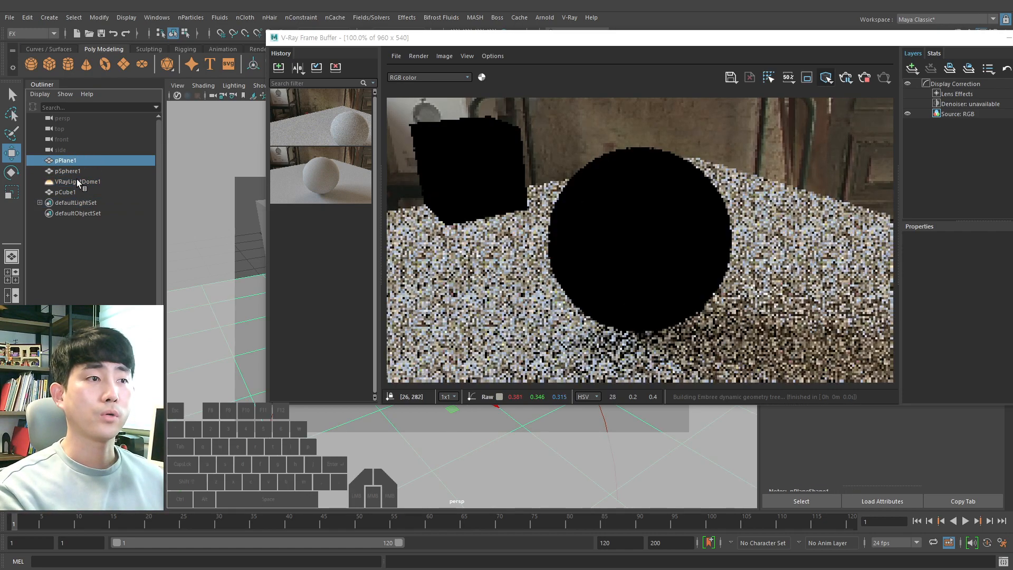
# Step: Isolate the cube in the render and compare the Lighting, Ambient Occlusion and Wireframe debug shading modes
pyautogui.click(74, 191)
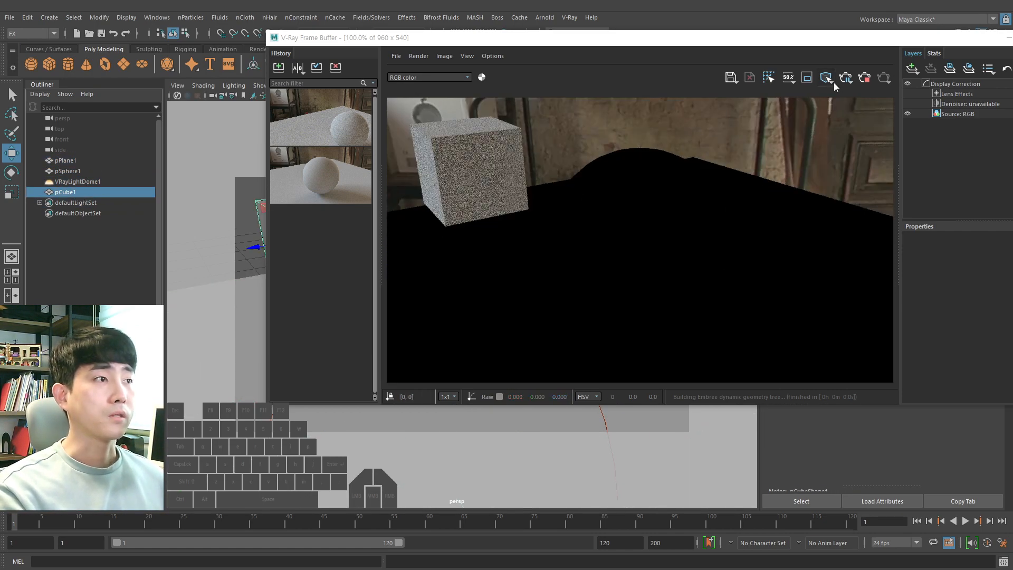
pyautogui.moveTo(831, 82); pyautogui.dragTo(838, 115)
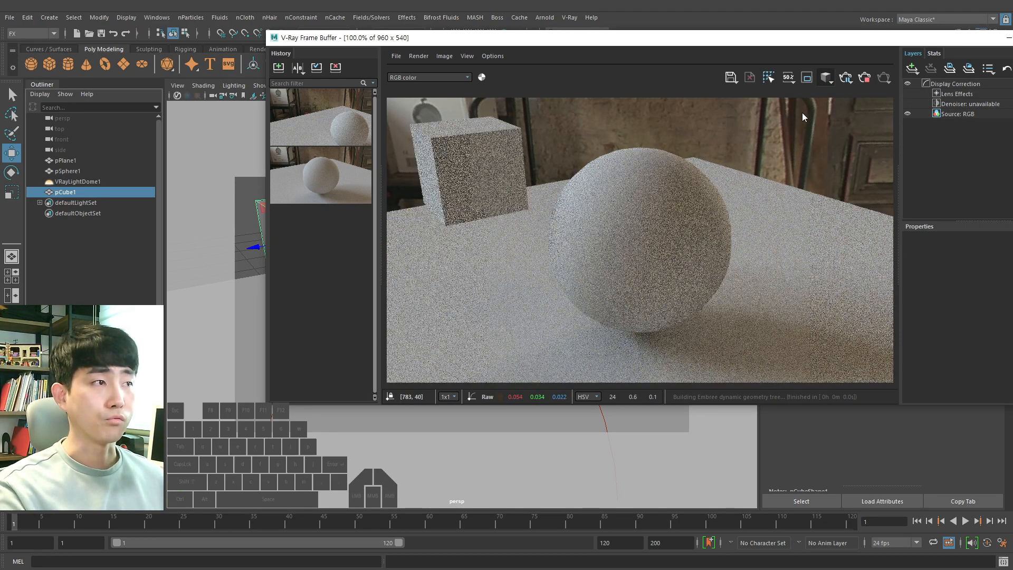
pyautogui.moveTo(825, 80); pyautogui.dragTo(834, 125)
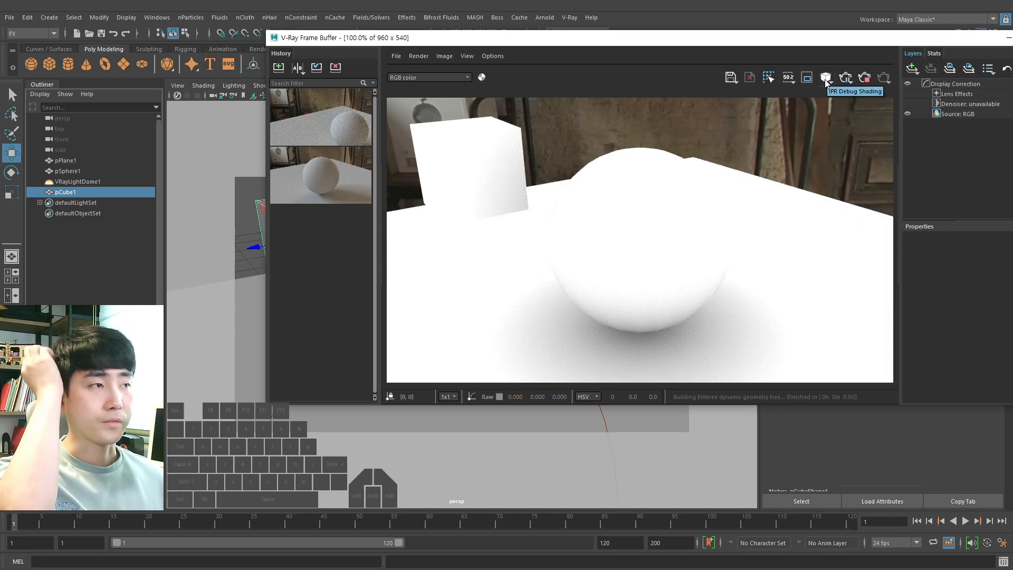
pyautogui.moveTo(827, 82); pyautogui.dragTo(833, 135)
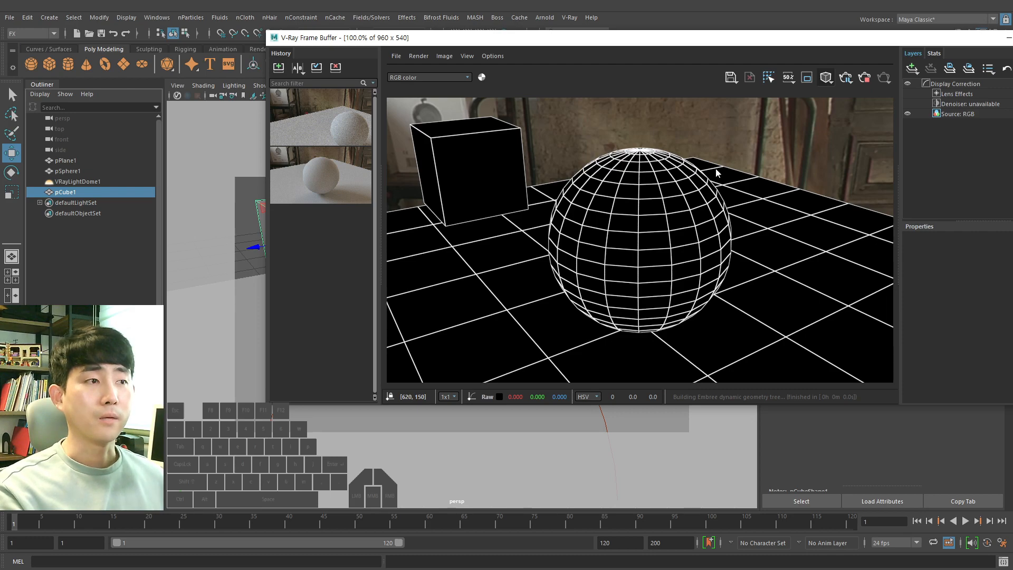
# Step: Set the debug shading mode to Isolate Selected, then turn debug shading off to render the full scene
pyautogui.click(826, 78)
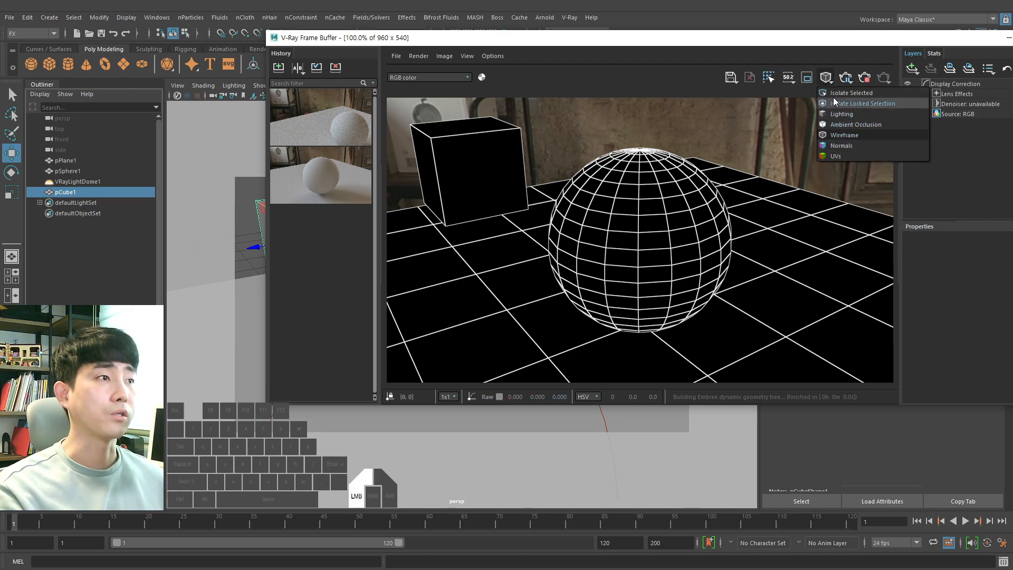
pyautogui.click(836, 93)
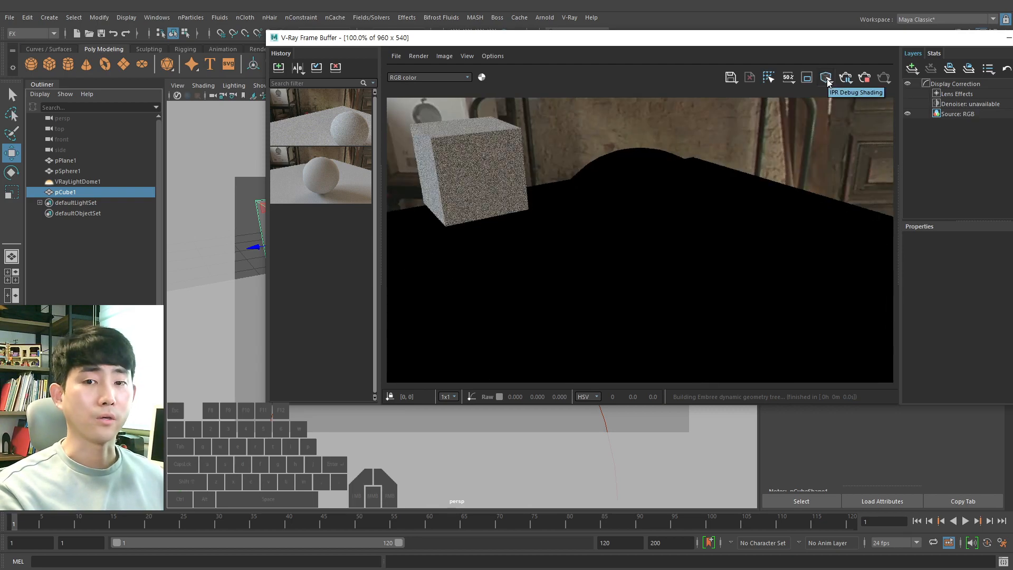
pyautogui.click(827, 78)
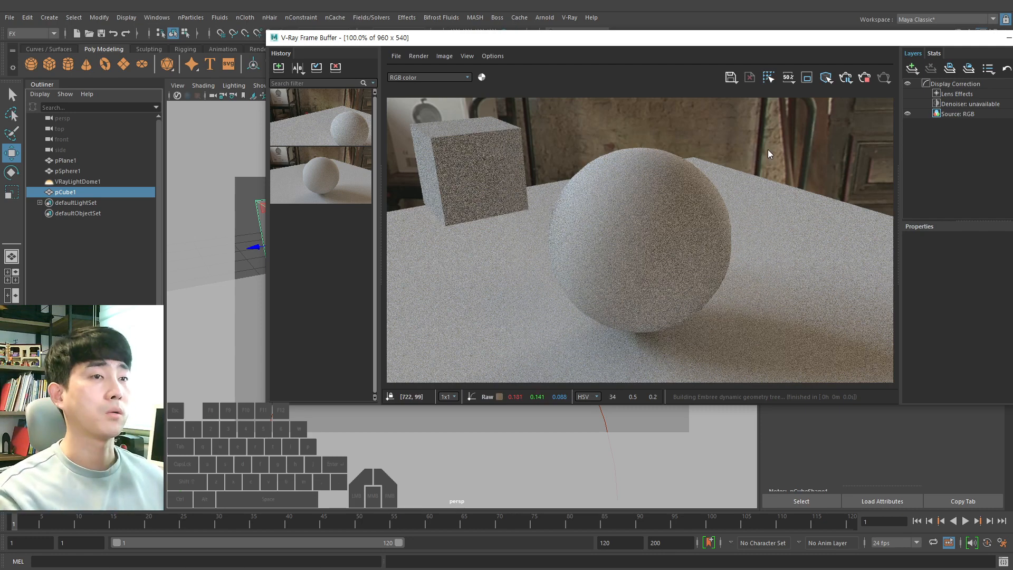
pyautogui.moveTo(759, 41); pyautogui.dragTo(655, 60)
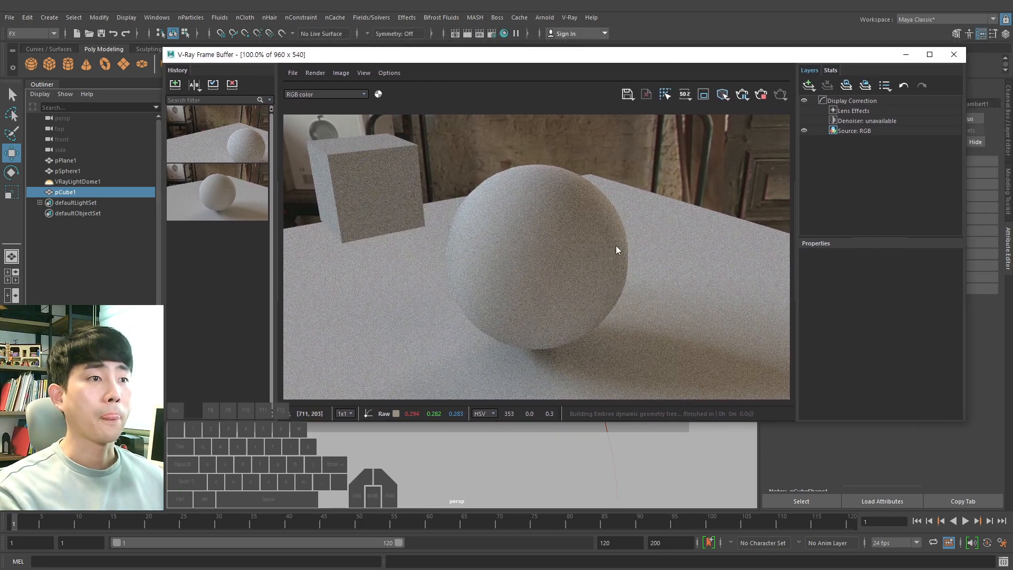
# Step: Look over the cameras offered for the interactive render without choosing one
pyautogui.click(743, 96)
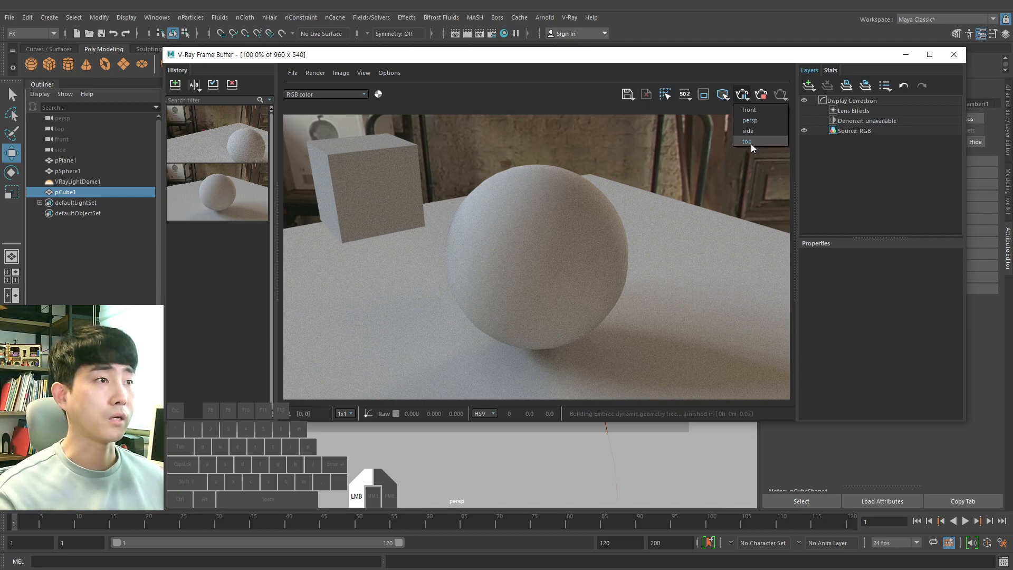
pyautogui.click(747, 75)
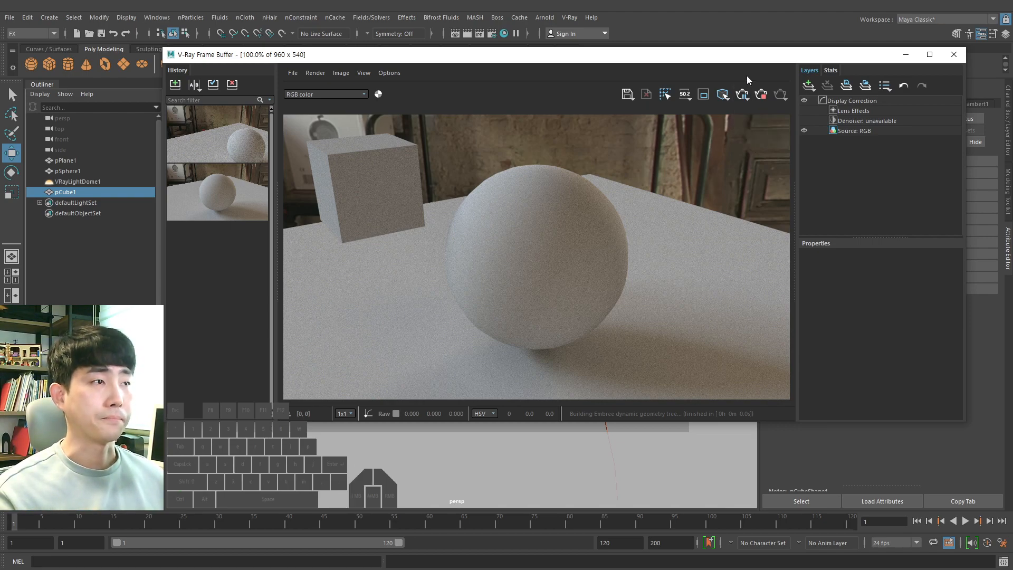
pyautogui.moveTo(752, 61); pyautogui.dragTo(732, 40)
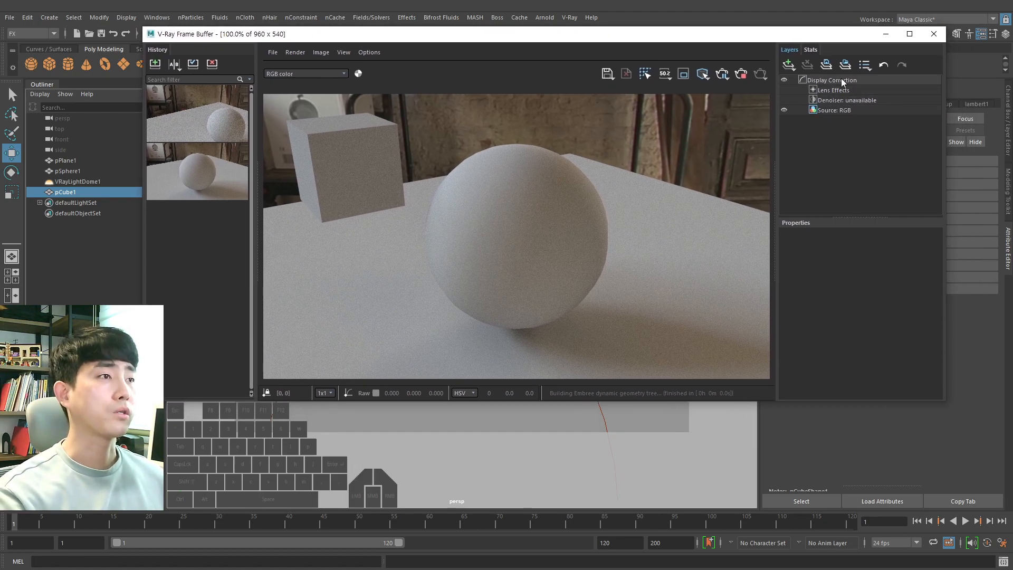
pyautogui.keyDown('ctrl'); pyautogui.moveTo(266, 382); pyautogui.dragTo(648, 400); pyautogui.keyUp('ctrl')
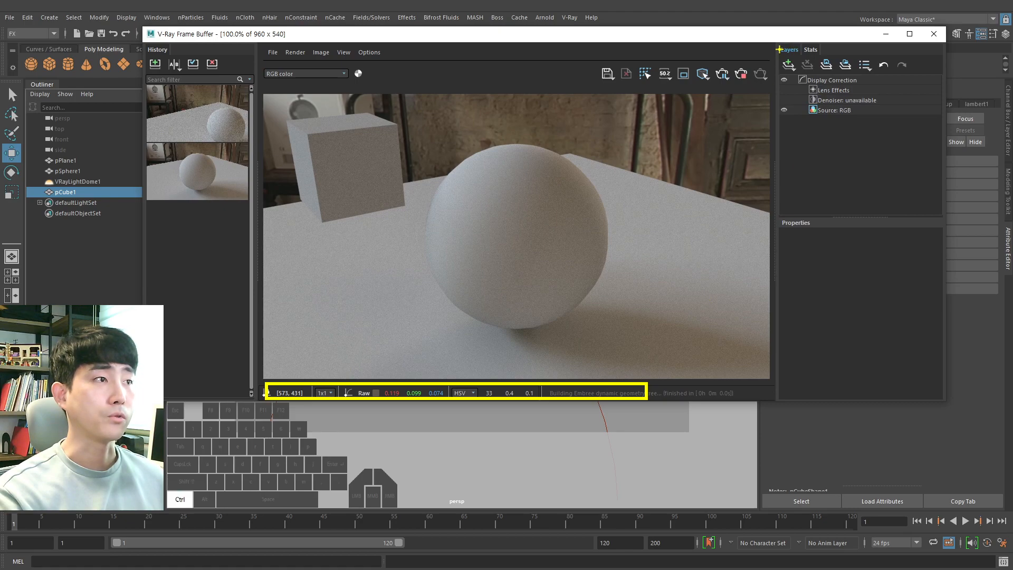
pyautogui.keyDown('ctrl'); pyautogui.moveTo(779, 49); pyautogui.dragTo(942, 218); pyautogui.keyUp('ctrl')
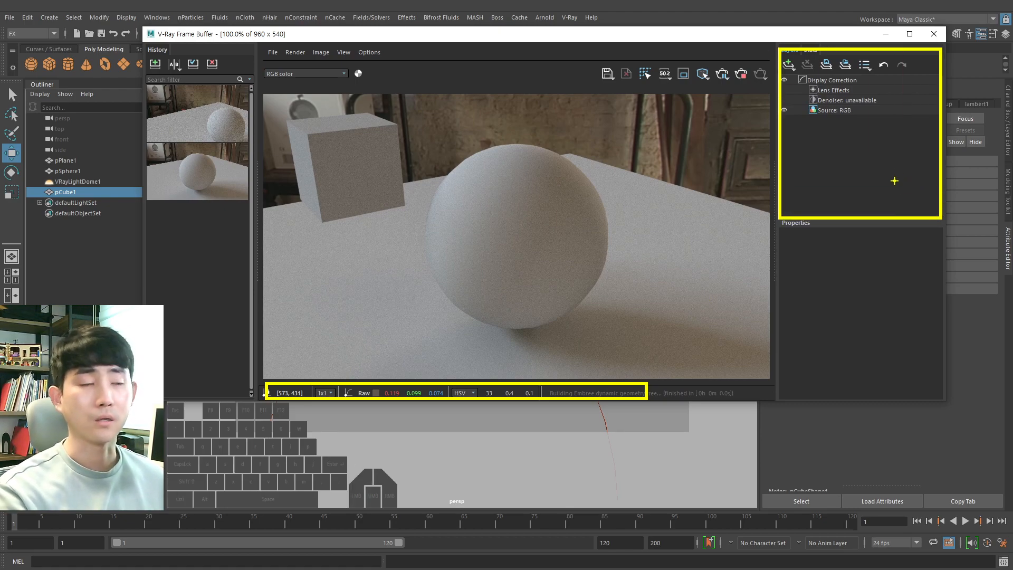
pyautogui.press('Escape')
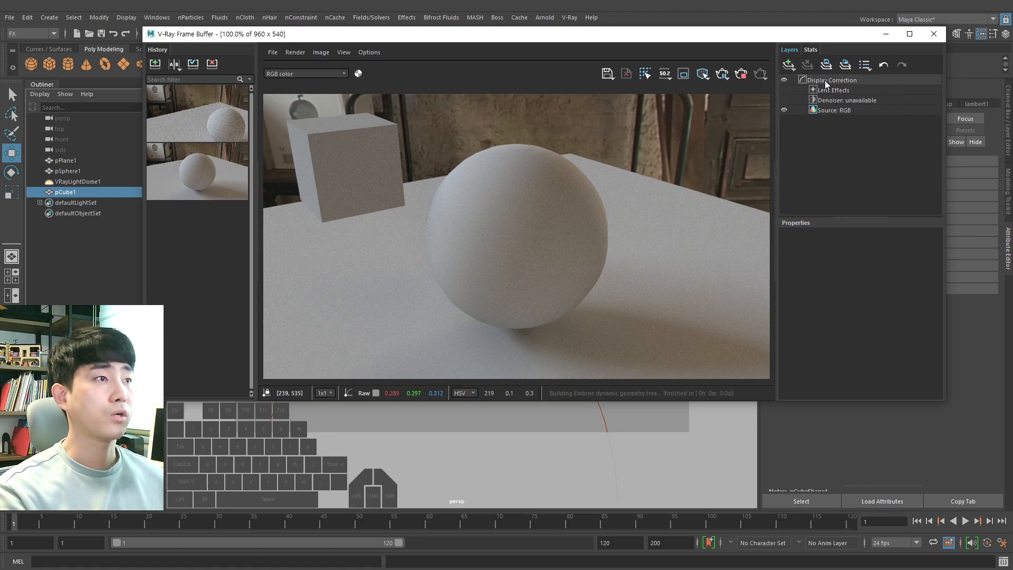
# Step: Add an Exposure correction layer with exposure 1.564, highlight burn 0.604 and contrast 0.013
pyautogui.click(789, 64)
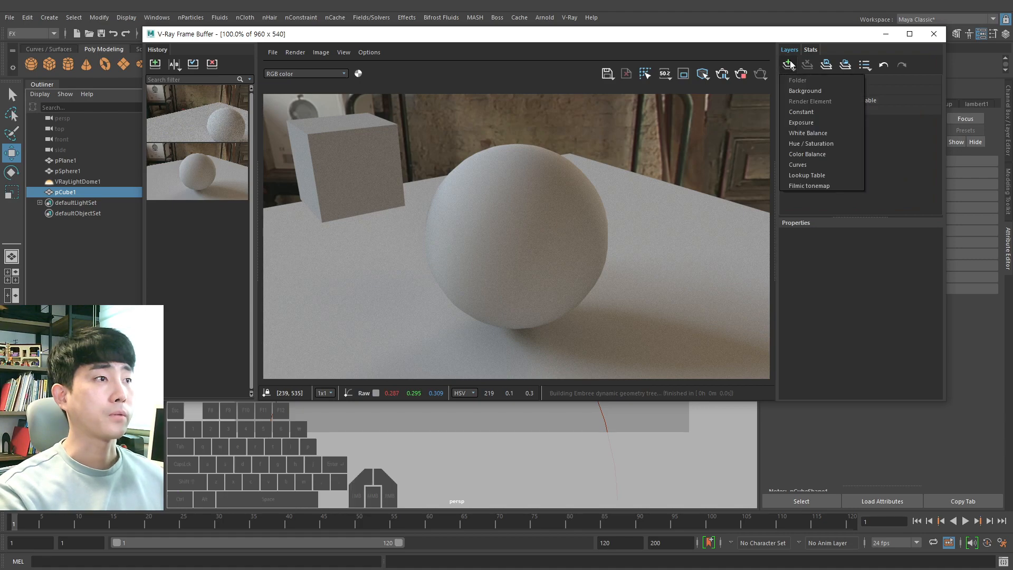
pyautogui.click(812, 123)
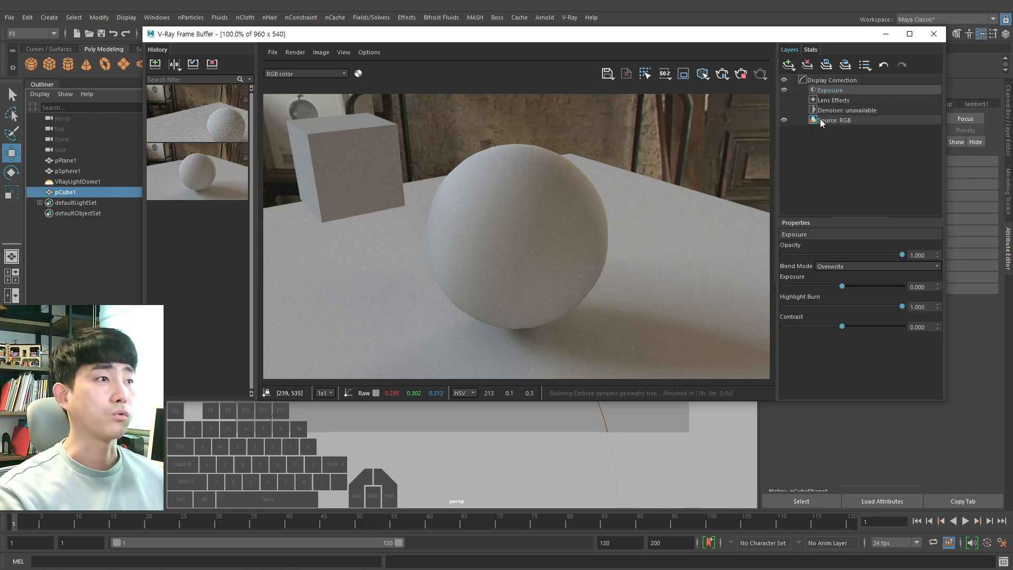
pyautogui.moveTo(842, 287)
pyautogui.mouseDown()
pyautogui.moveTo(863, 286)
pyautogui.moveTo(847, 288)
pyautogui.moveTo(862, 288)
pyautogui.moveTo(866, 305)
pyautogui.moveTo(849, 307)
pyautogui.moveTo(876, 309)
pyautogui.moveTo(855, 308)
pyautogui.moveTo(856, 325)
pyautogui.moveTo(844, 327)
pyautogui.mouseUp()
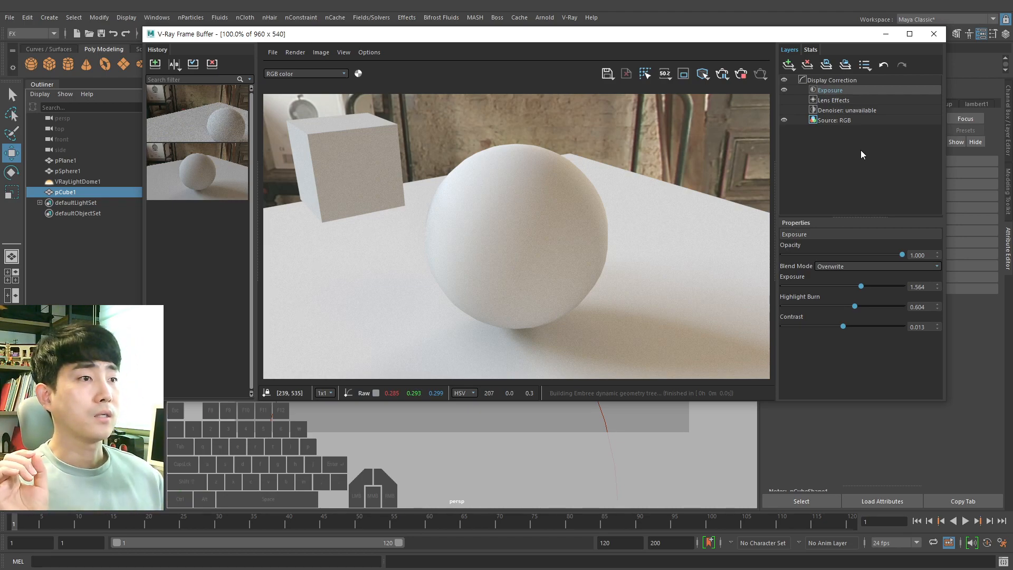
pyautogui.moveTo(696, 34); pyautogui.dragTo(617, 52)
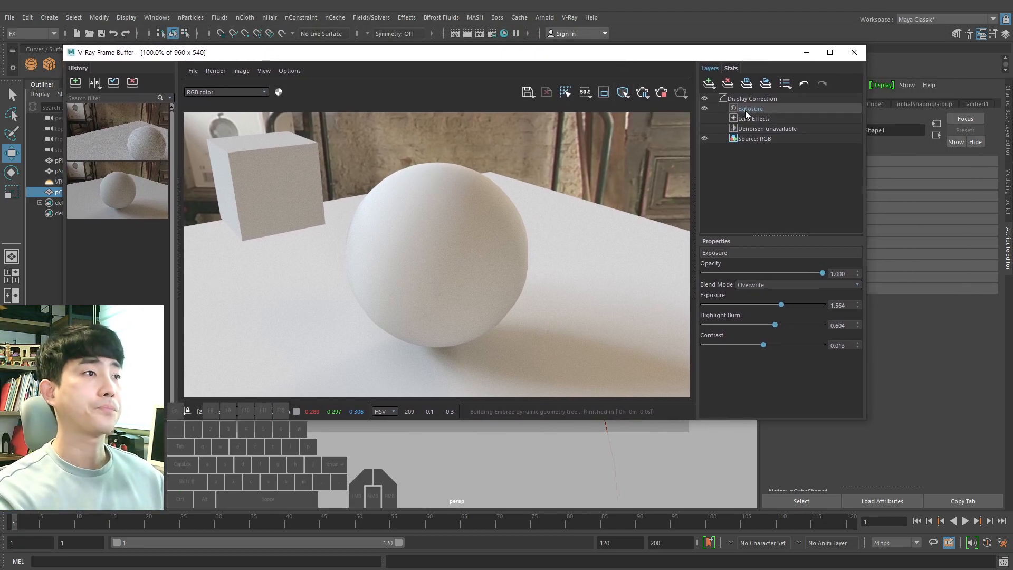
pyautogui.moveTo(687, 53); pyautogui.dragTo(694, 55)
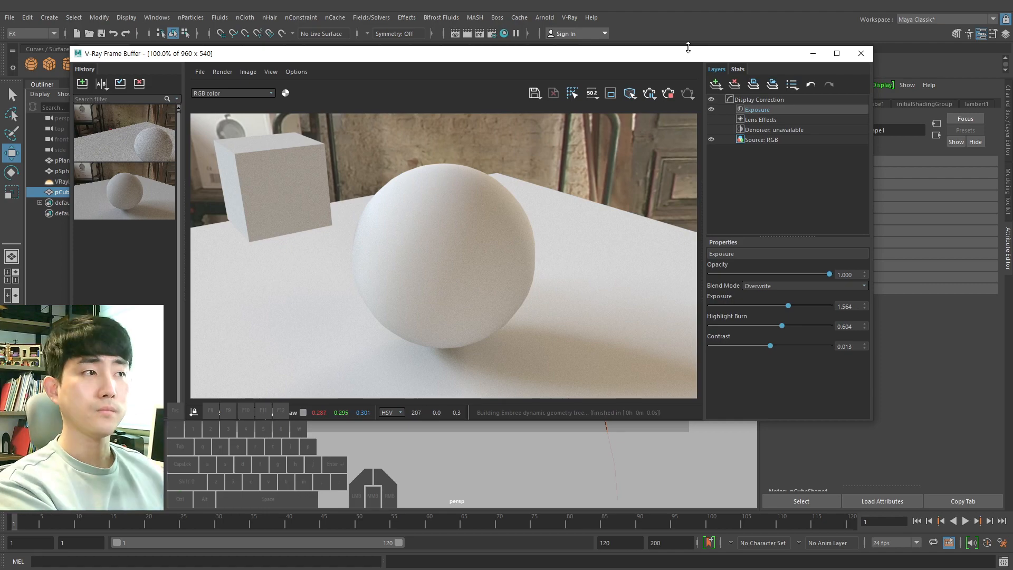
# Step: Add a Color Balance layer with Cyan-Red 0.551 and Magenta-Green 0.419, and hide both it and the Exposure layer
pyautogui.click(717, 84)
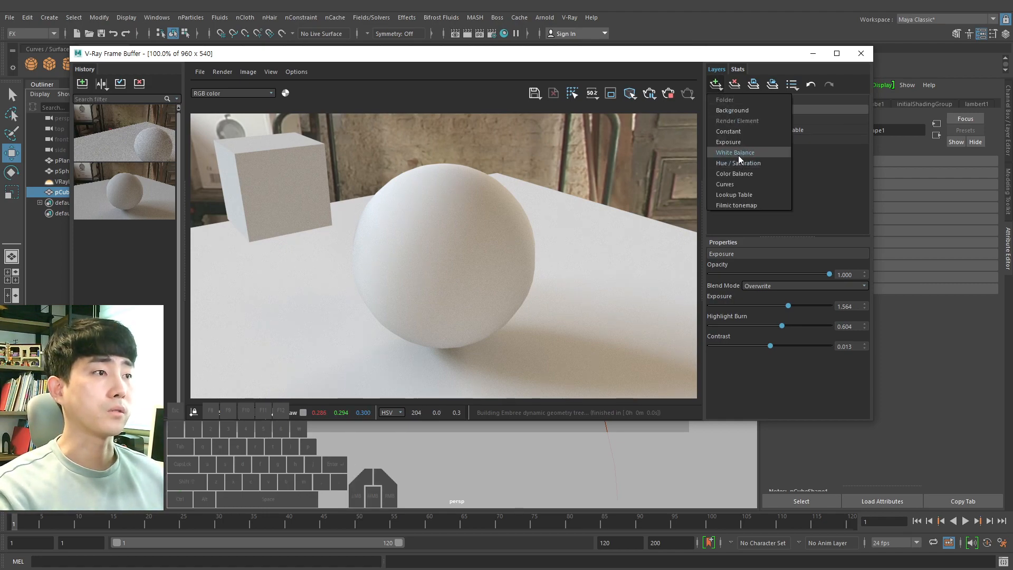
pyautogui.click(741, 173)
pyautogui.moveTo(770, 317); pyautogui.dragTo(795, 337)
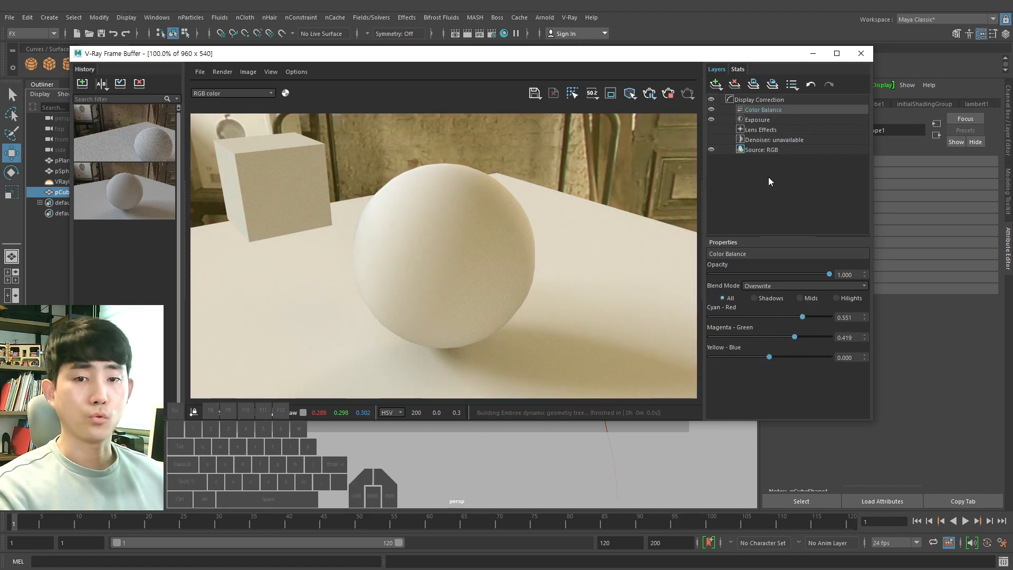
pyautogui.click(711, 110)
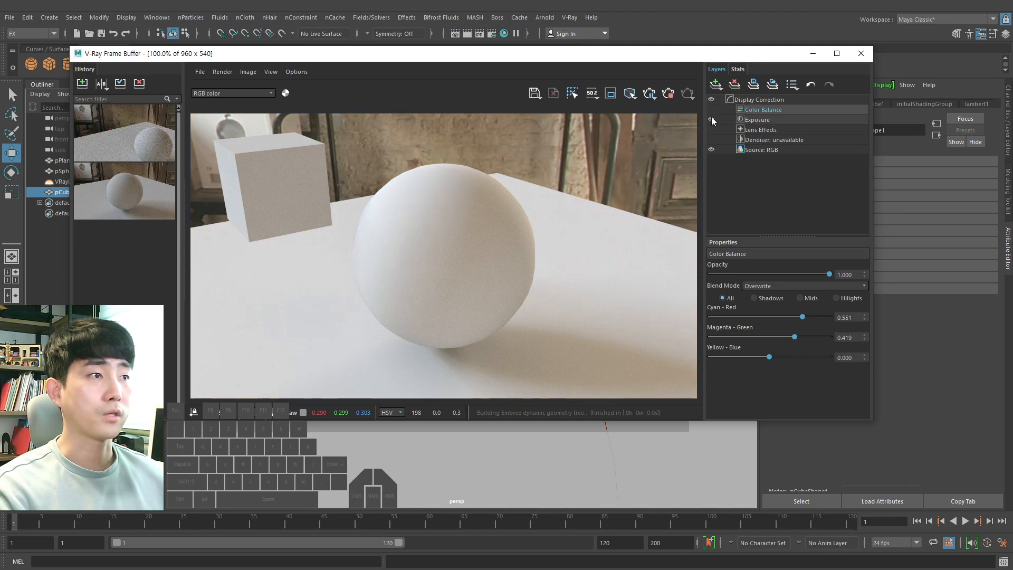
pyautogui.click(711, 120)
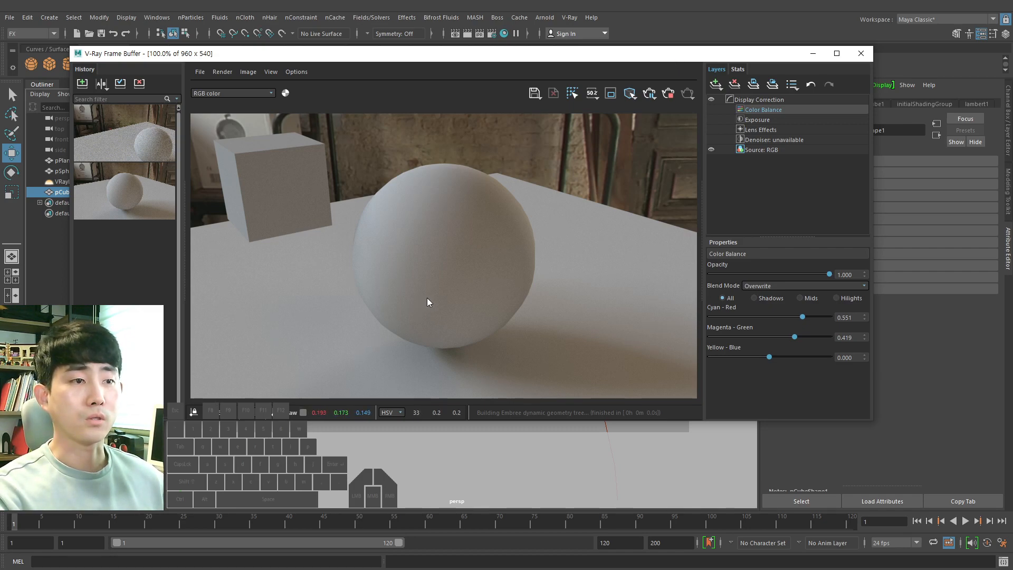
pyautogui.hotkey('ctrl', '2')
pyautogui.keyDown('ctrl'); pyautogui.moveTo(299, 404); pyautogui.dragTo(381, 420); pyautogui.keyUp('ctrl')
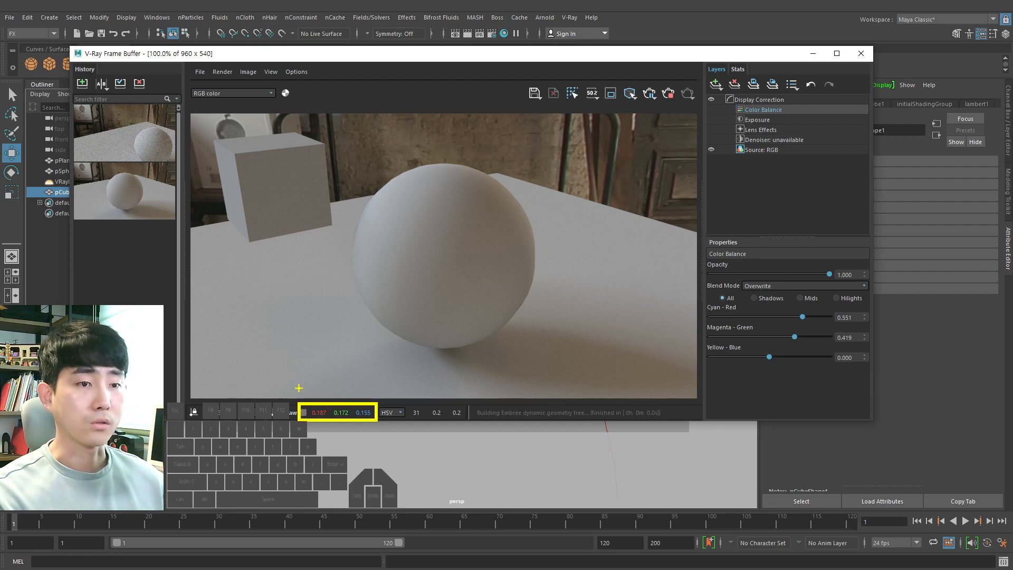
pyautogui.press('Escape')
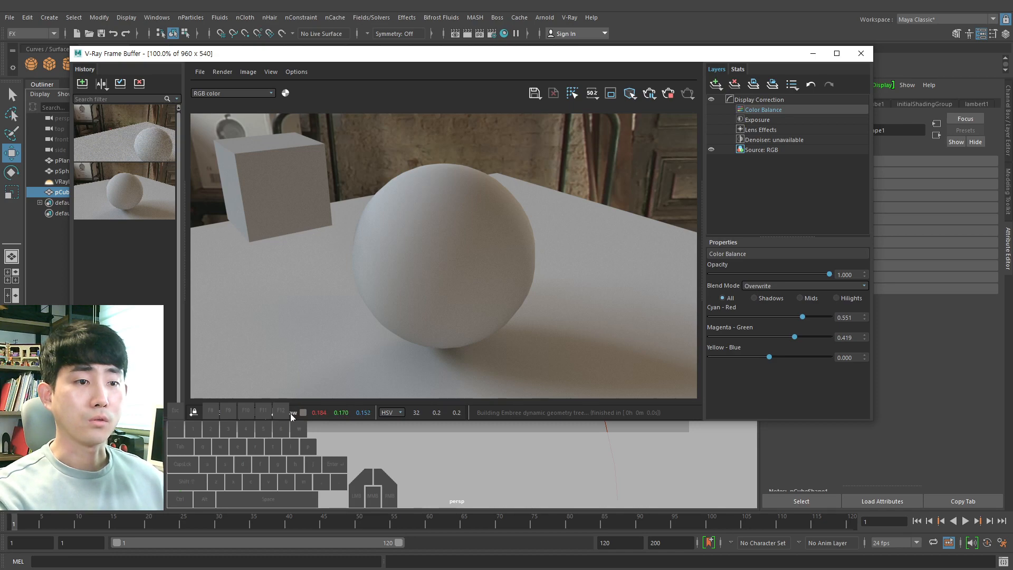
pyautogui.click(289, 415)
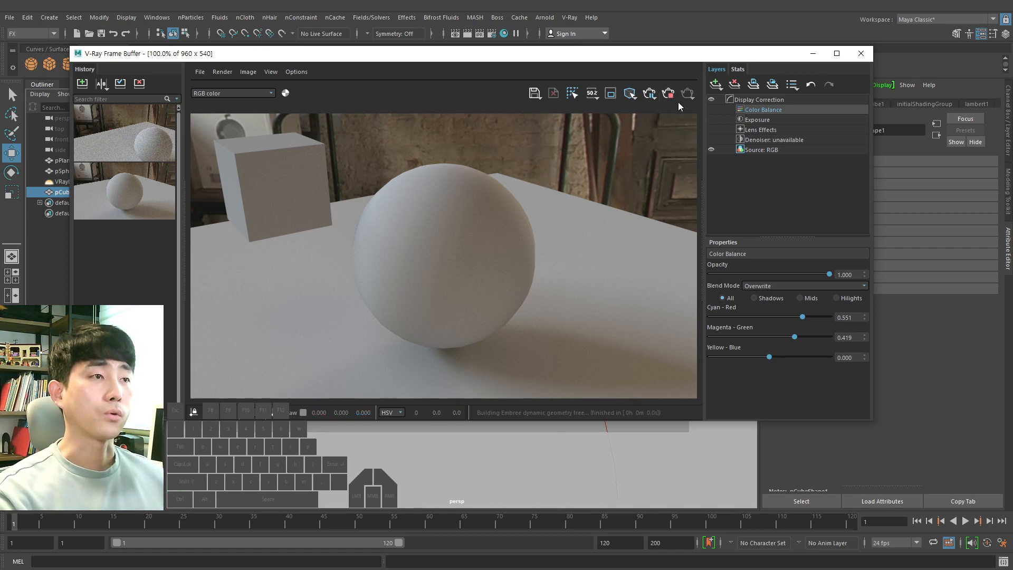
pyautogui.hotkey('ctrl', '2')
pyautogui.keyDown('ctrl'); pyautogui.moveTo(88, 114); pyautogui.dragTo(161, 273); pyautogui.keyUp('ctrl')
pyautogui.keyDown('ctrl'); pyautogui.moveTo(726, 123); pyautogui.dragTo(837, 384); pyautogui.keyUp('ctrl')
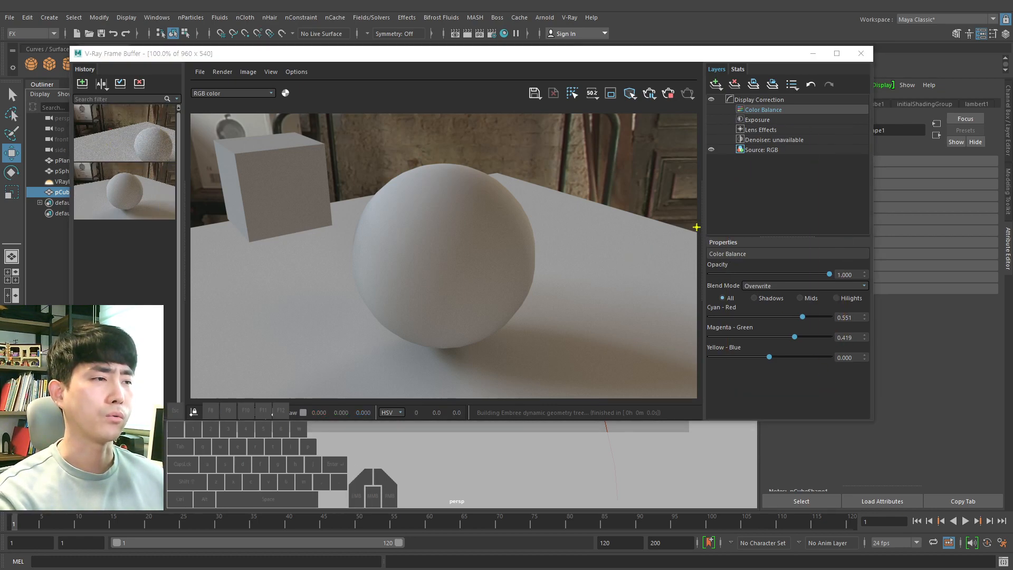
pyautogui.moveTo(709, 226)
pyautogui.mouseDown()
pyautogui.moveTo(697, 247)
pyautogui.moveTo(716, 229)
pyautogui.mouseUp()
pyautogui.moveTo(178, 232); pyautogui.dragTo(191, 259)
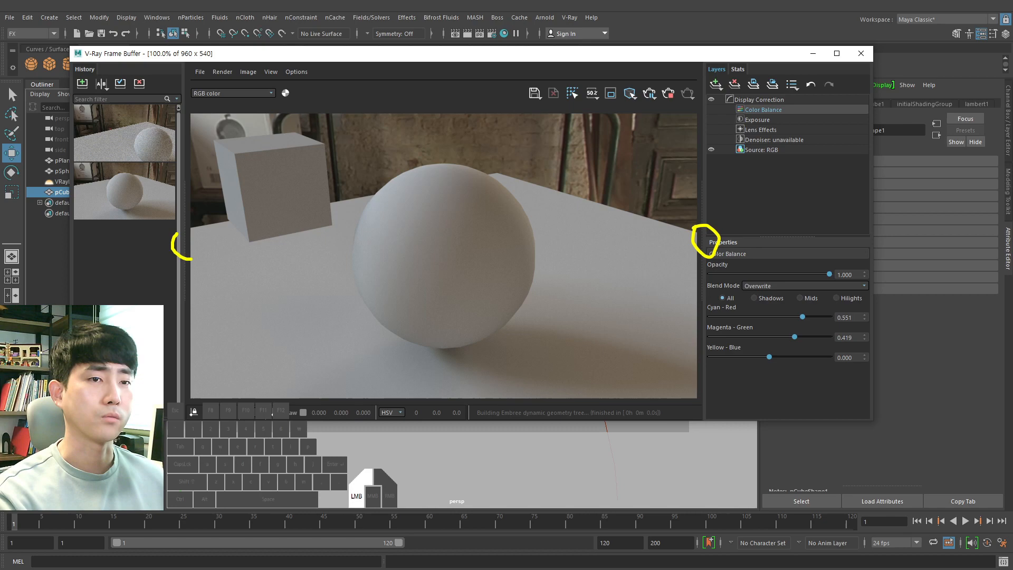
# Step: Collapse the frame buffer's history and layer sections and move its window to uncover the viewport and attributes
pyautogui.click(184, 246)
pyautogui.click(701, 233)
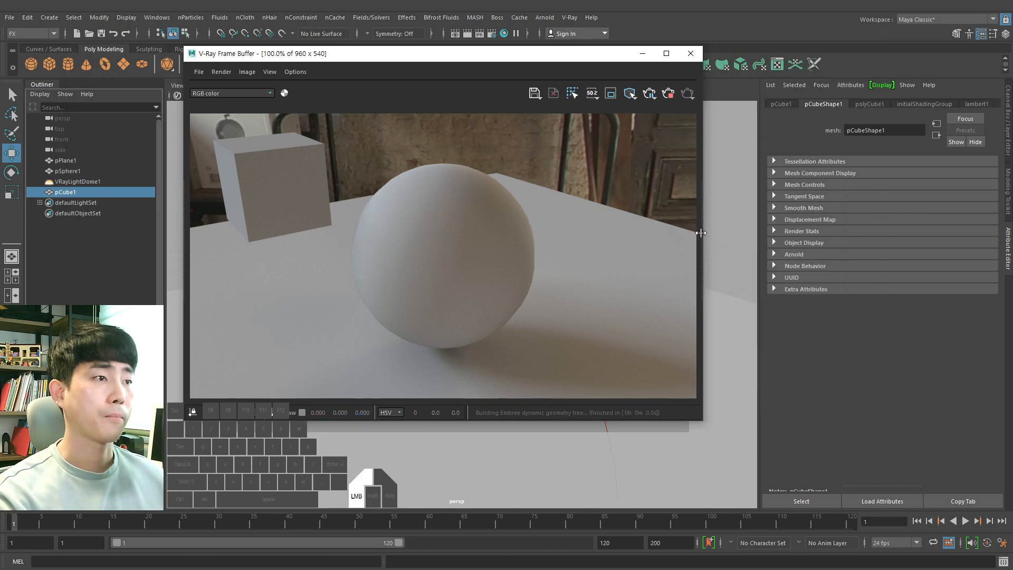
pyautogui.moveTo(496, 54); pyautogui.dragTo(322, 42)
# Step: Select the sphere in the viewport and narrow the frame buffer window, keeping the rendered sphere in view
pyautogui.click(540, 312)
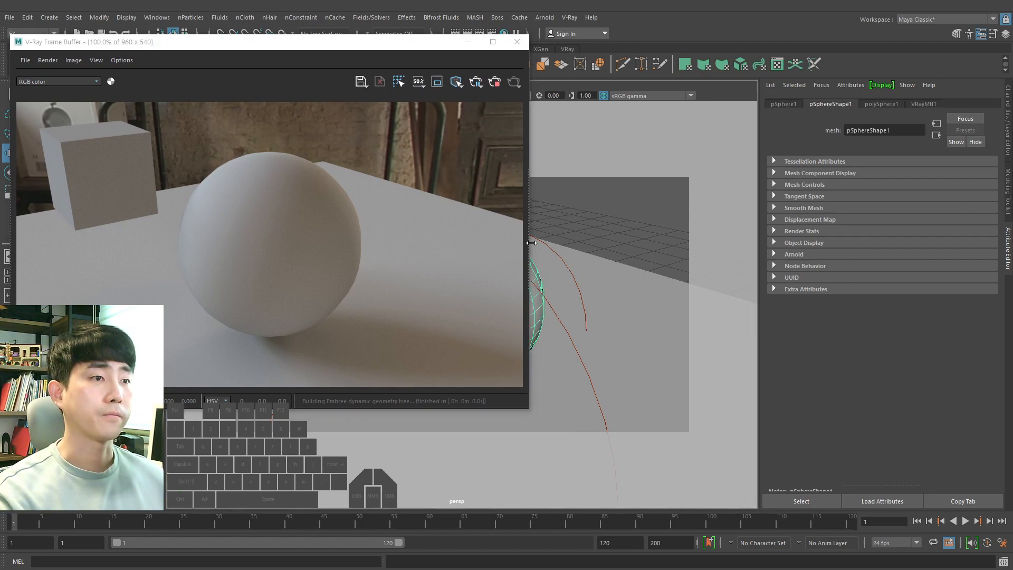
pyautogui.moveTo(530, 244); pyautogui.dragTo(460, 244)
pyautogui.moveTo(195, 291); pyautogui.dragTo(268, 273, button='middle')
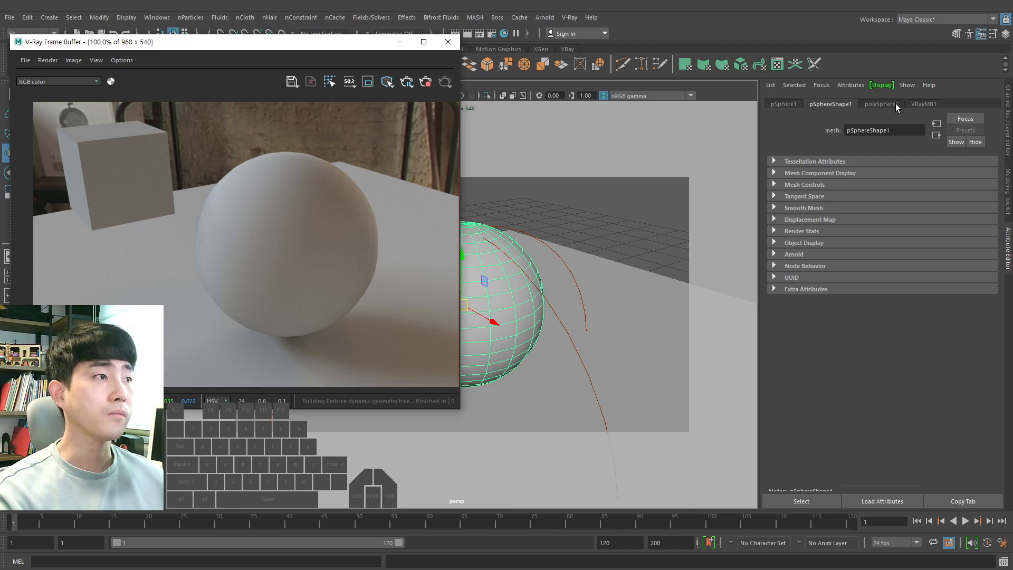
# Step: Look through the selected sphere's node attributes and show those of its VRayMtl1 material
pyautogui.click(925, 104)
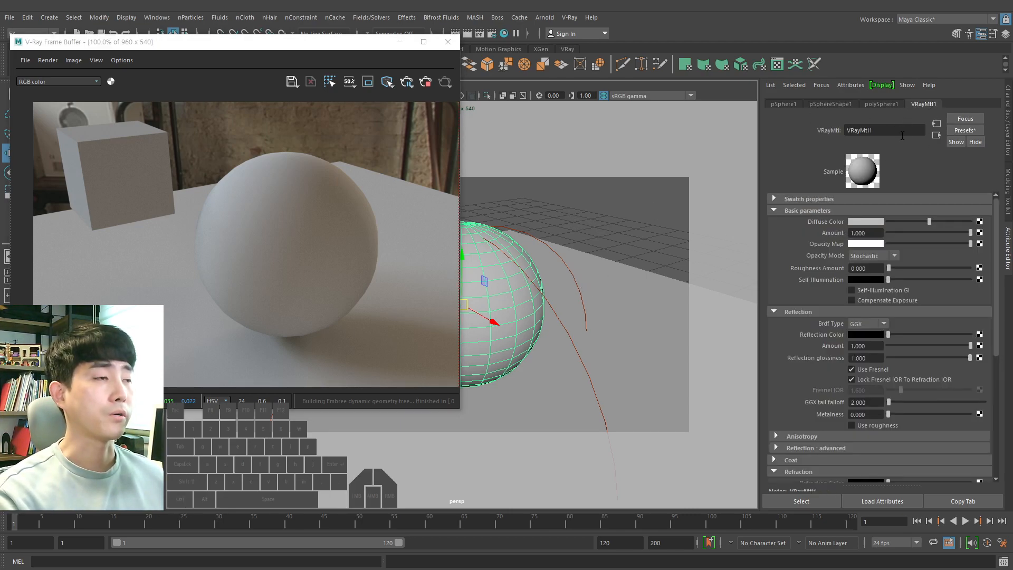
pyautogui.keyDown('ctrl'); pyautogui.moveTo(944, 121); pyautogui.dragTo(988, 137); pyautogui.keyUp('ctrl')
pyautogui.click(845, 103)
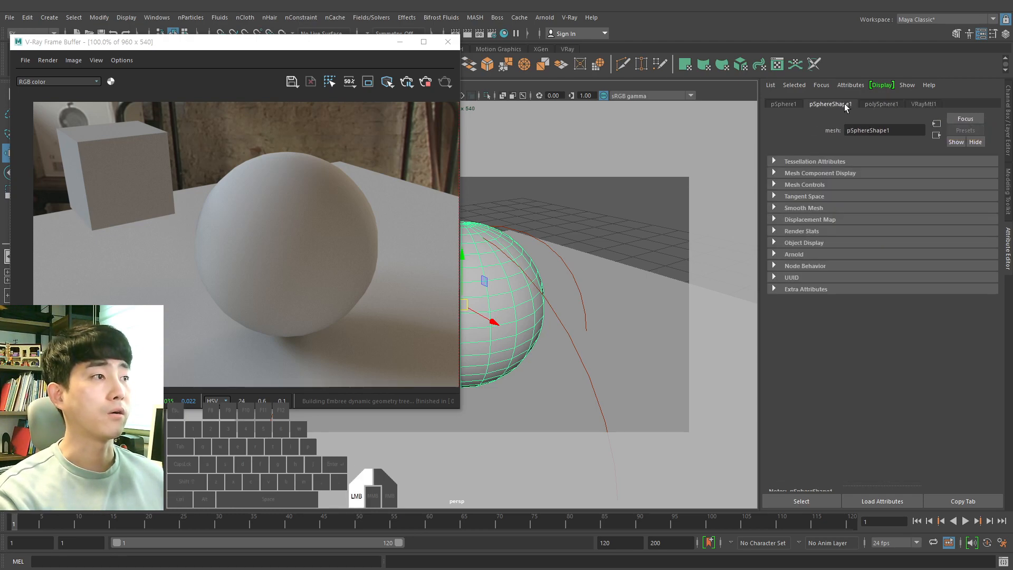
pyautogui.click(800, 104)
pyautogui.click(913, 104)
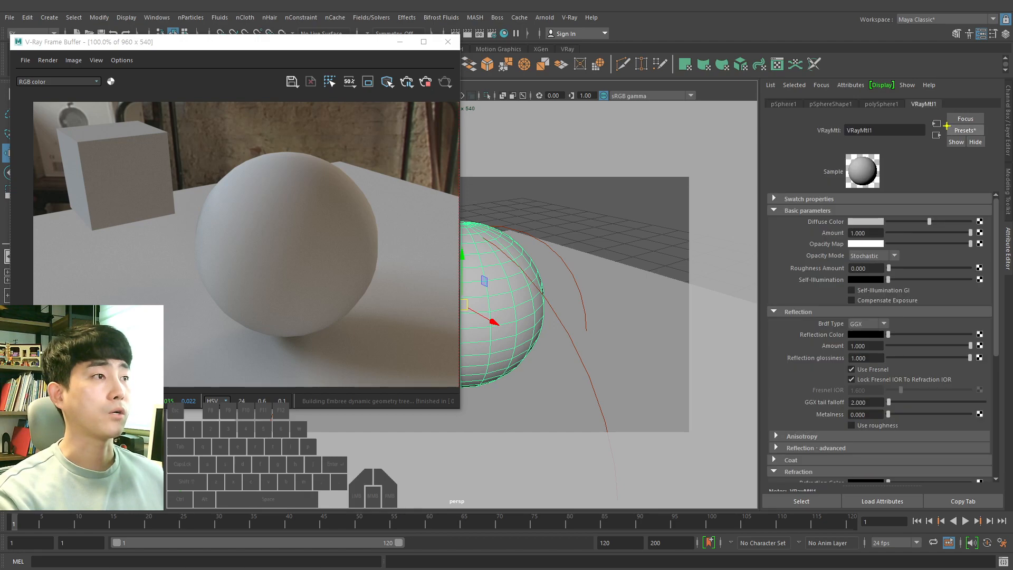
pyautogui.keyDown('ctrl'); pyautogui.moveTo(945, 121); pyautogui.dragTo(988, 140); pyautogui.keyUp('ctrl')
pyautogui.keyDown('shift'); pyautogui.moveTo(838, 260); pyautogui.dragTo(996, 268); pyautogui.keyUp('shift')
pyautogui.keyDown('shift'); pyautogui.moveTo(851, 301); pyautogui.dragTo(938, 301); pyautogui.keyUp('shift')
pyautogui.keyDown('shift'); pyautogui.moveTo(838, 355); pyautogui.dragTo(919, 365); pyautogui.keyUp('shift')
pyautogui.keyDown('shift'); pyautogui.moveTo(871, 390); pyautogui.dragTo(939, 401); pyautogui.keyUp('shift')
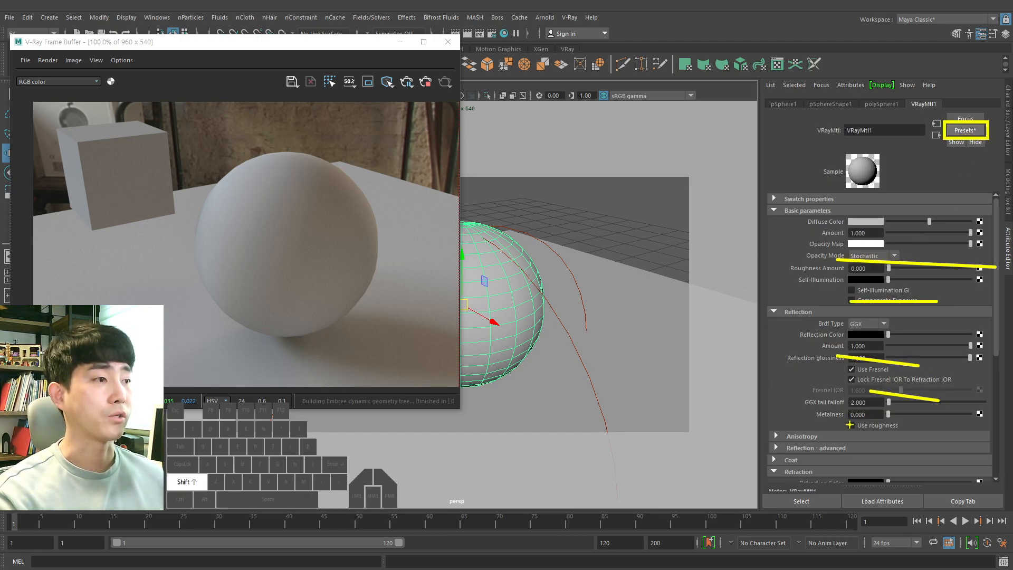
pyautogui.keyDown('shift'); pyautogui.moveTo(856, 424); pyautogui.dragTo(924, 431); pyautogui.keyUp('shift')
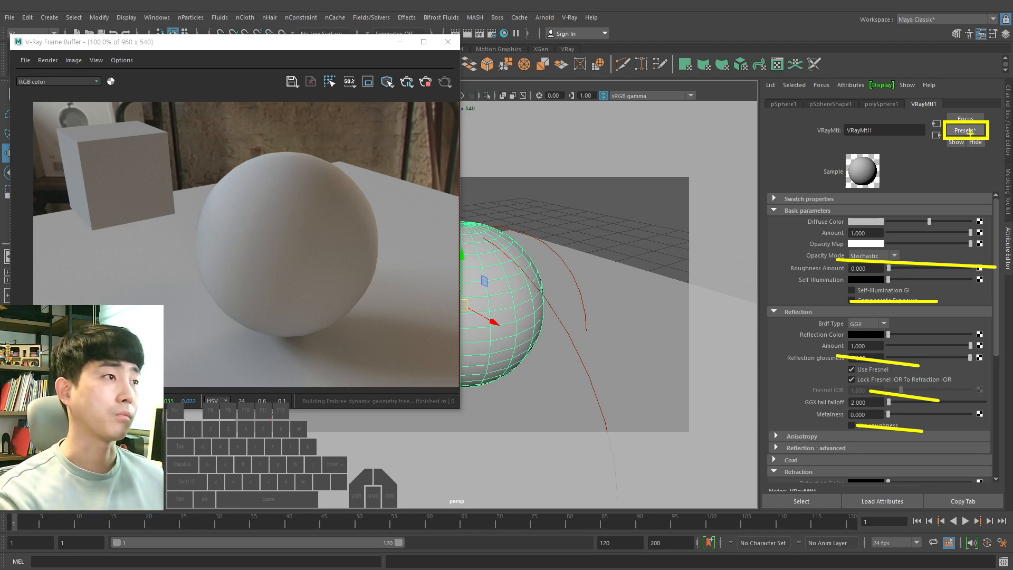
pyautogui.click(966, 131)
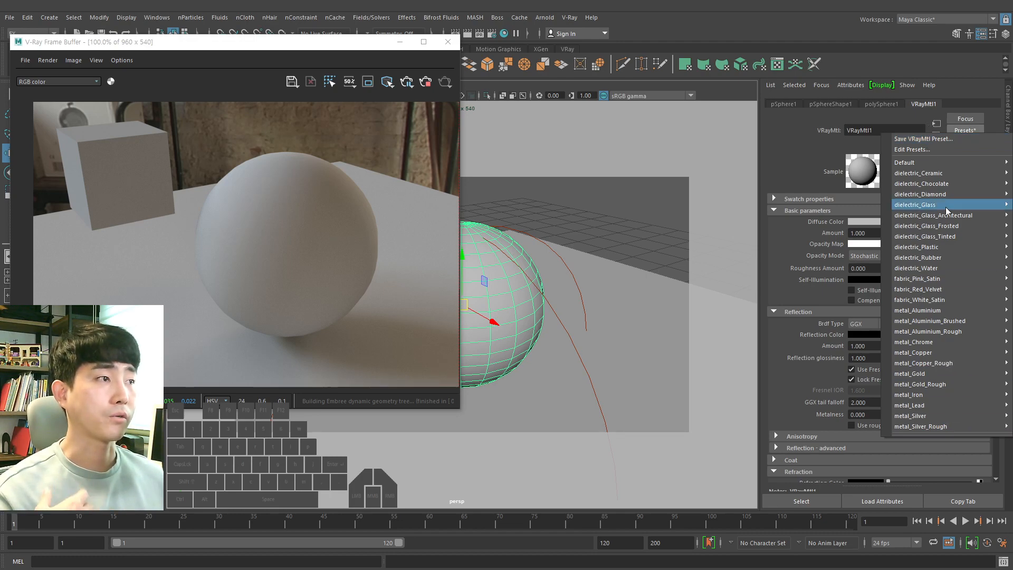
pyautogui.click(795, 159)
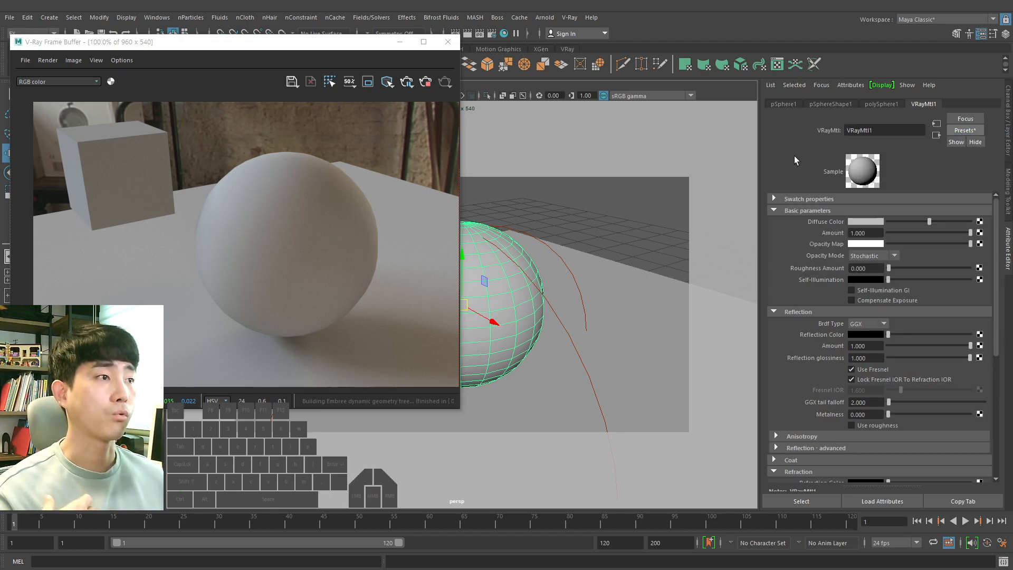
# Step: Replace the sphere's VRayMtl1 settings with the dielectric_Chocolate preset
pyautogui.click(966, 131)
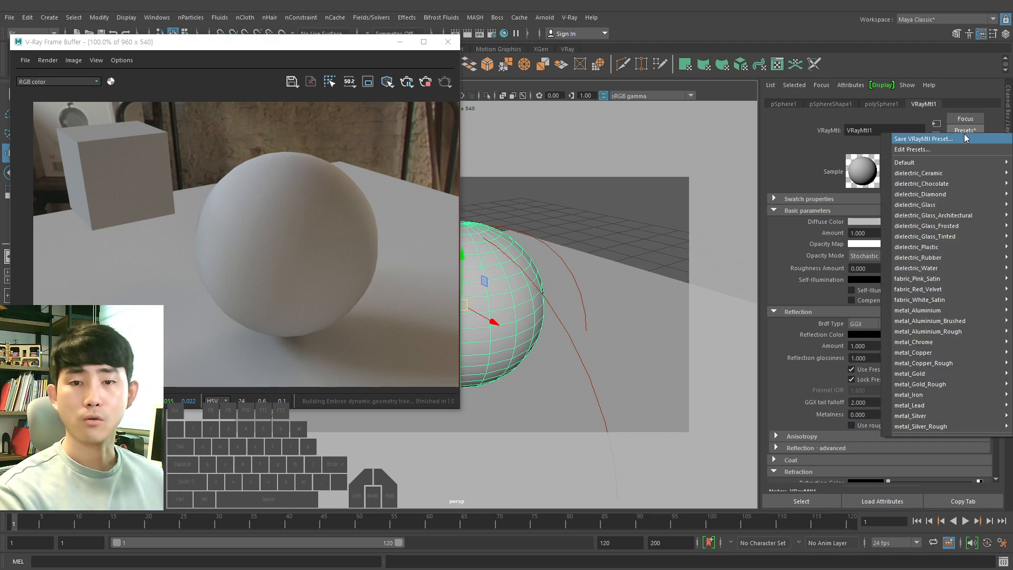
pyautogui.moveTo(939, 237)
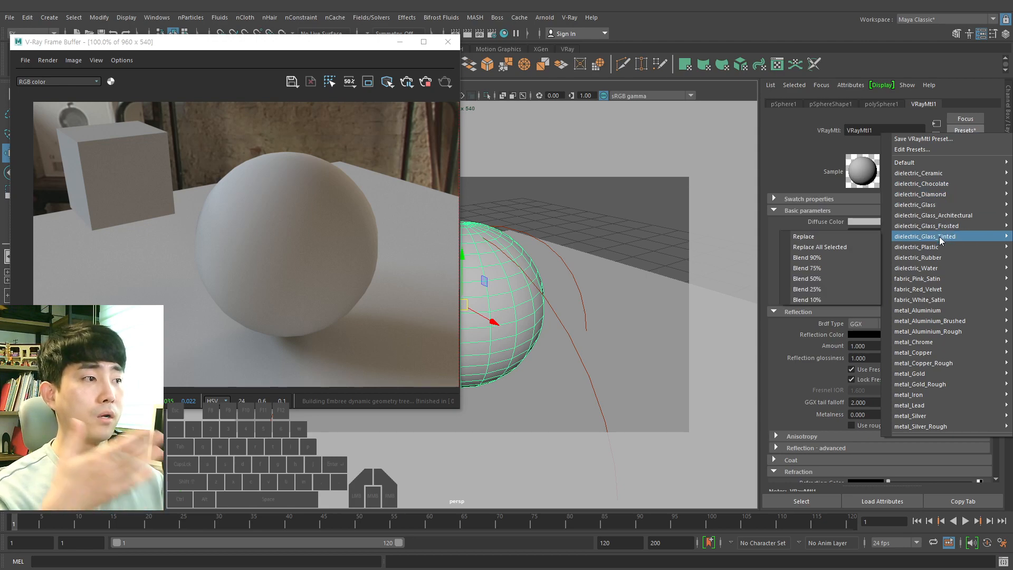
pyautogui.moveTo(933, 257)
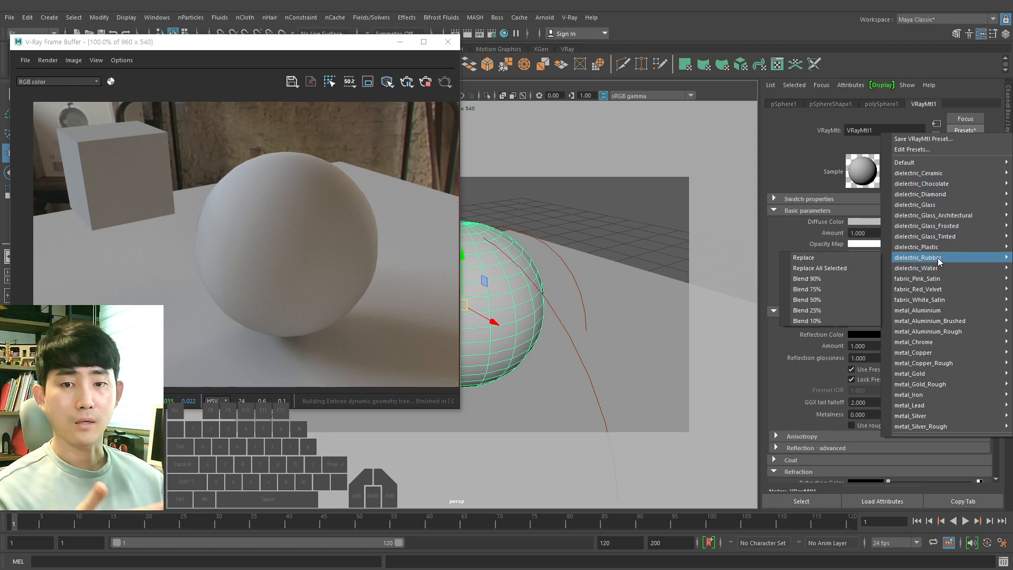
pyautogui.moveTo(936, 353)
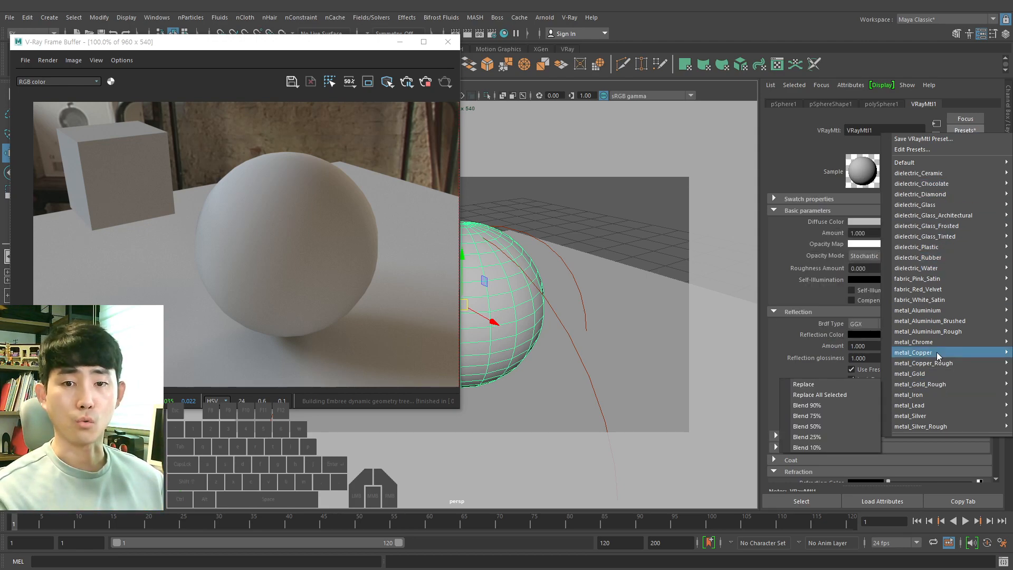
pyautogui.moveTo(937, 284)
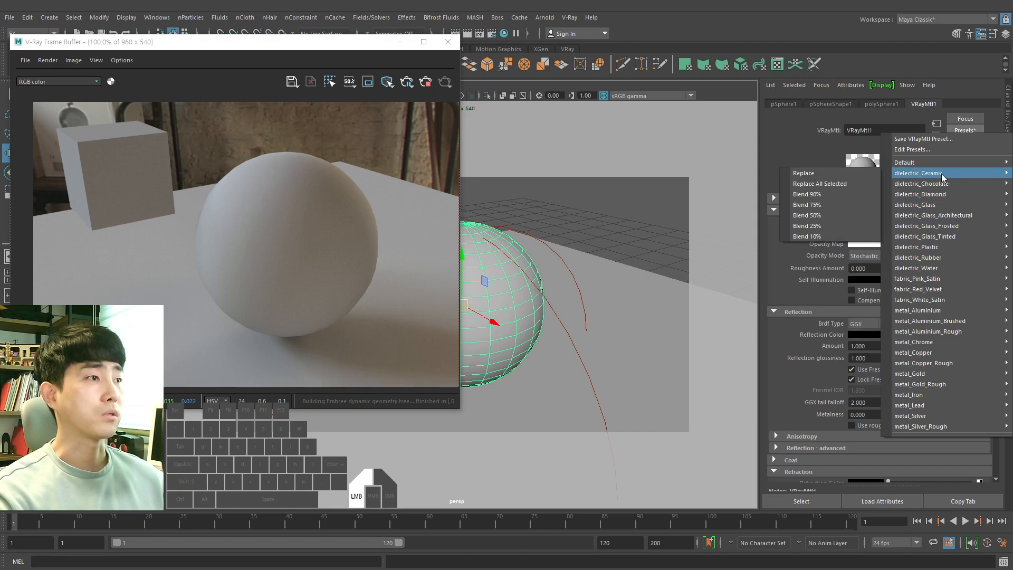
pyautogui.moveTo(939, 183)
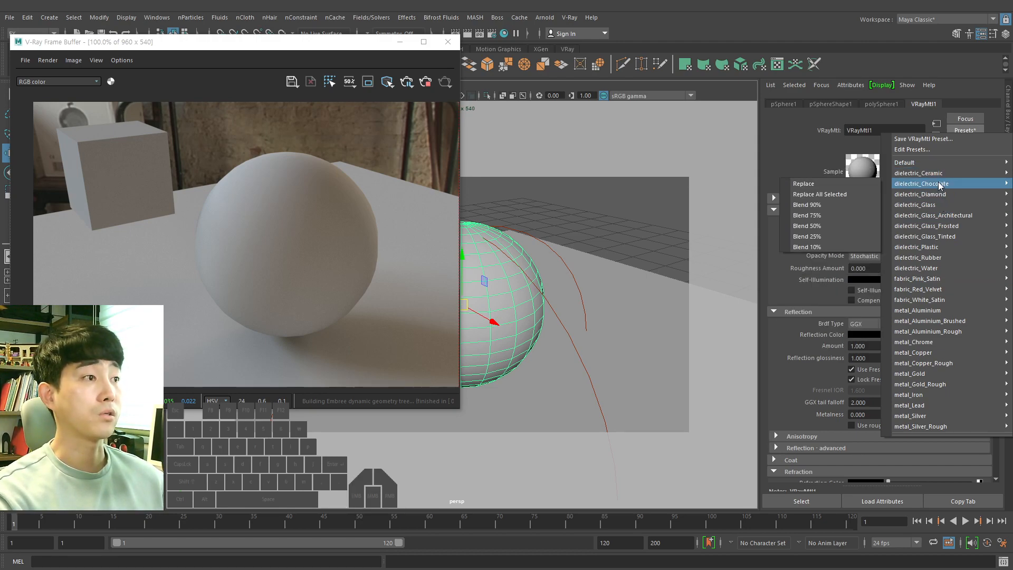
pyautogui.click(843, 183)
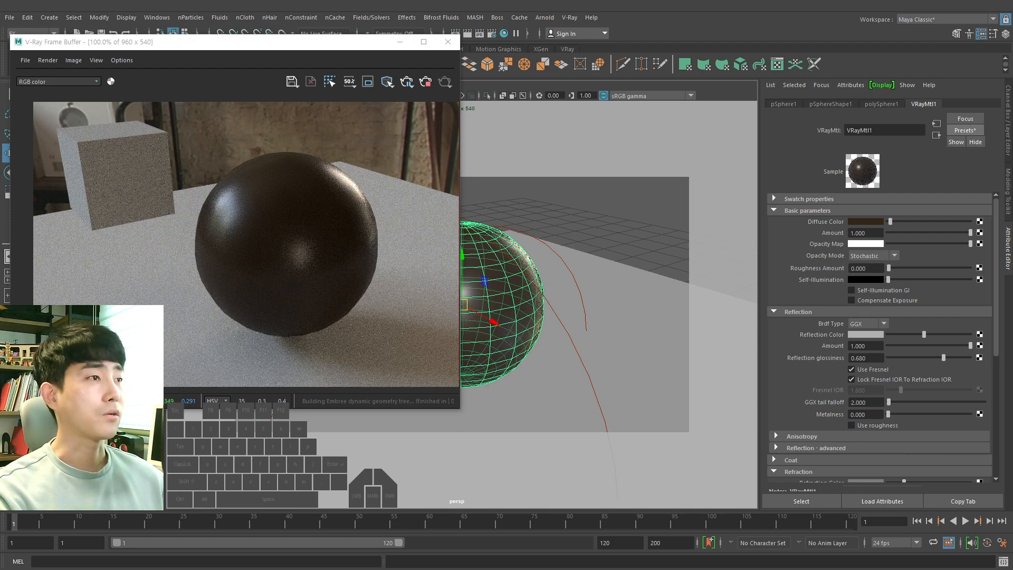
# Step: Replace the sphere's VRayMtl1 settings with the metal_Copper preset
pyautogui.click(965, 131)
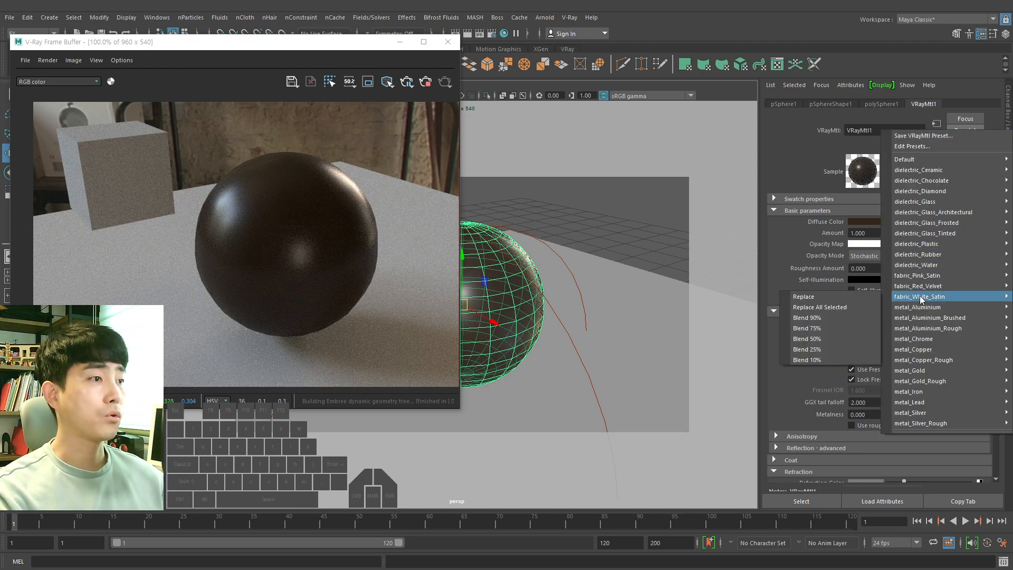
pyautogui.moveTo(919, 372)
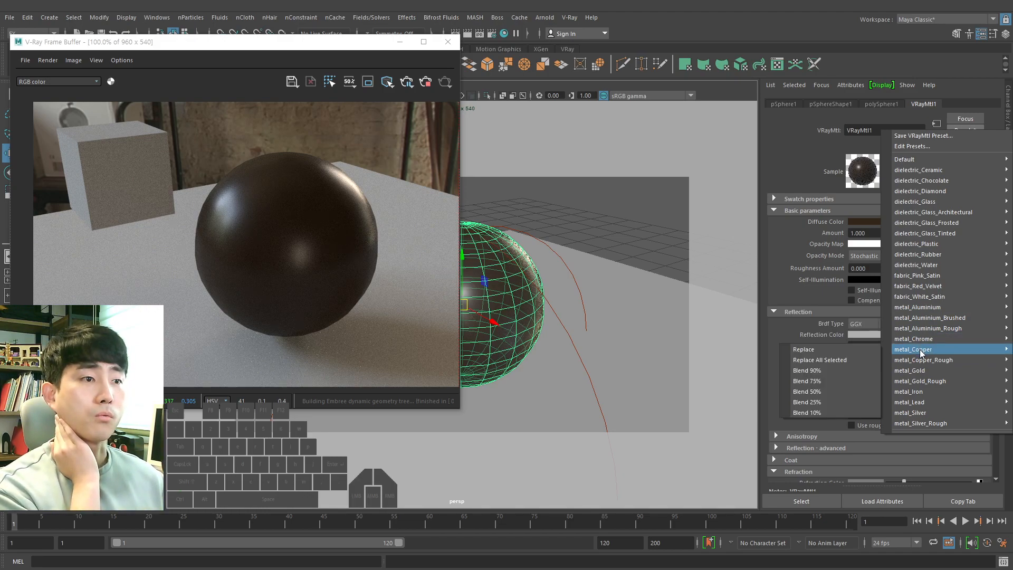
pyautogui.click(868, 350)
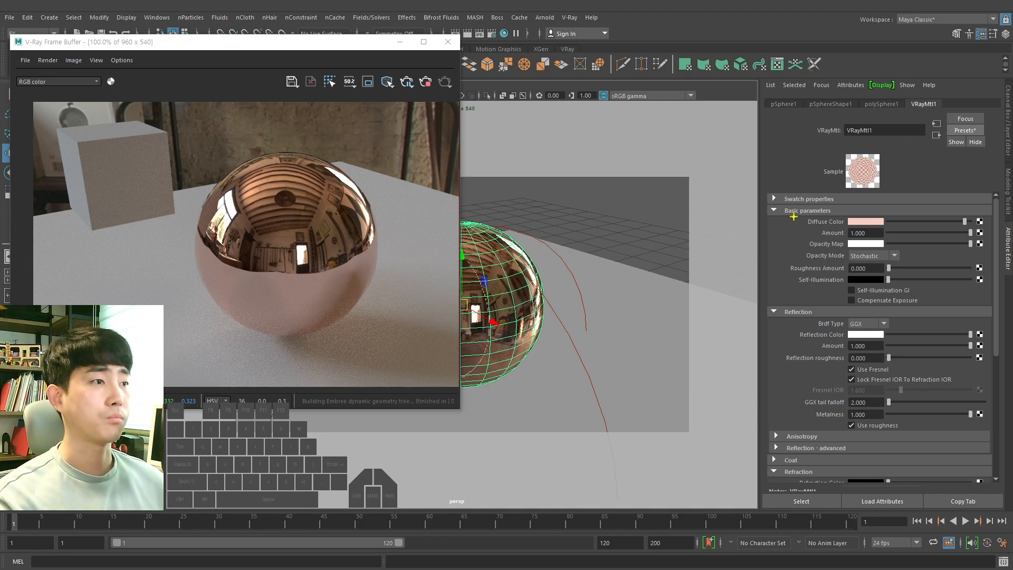
pyautogui.keyDown('ctrl'); pyautogui.moveTo(793, 216); pyautogui.dragTo(891, 228); pyautogui.keyUp('ctrl')
pyautogui.keyDown('ctrl'); pyautogui.moveTo(794, 328); pyautogui.dragTo(902, 340); pyautogui.keyUp('ctrl')
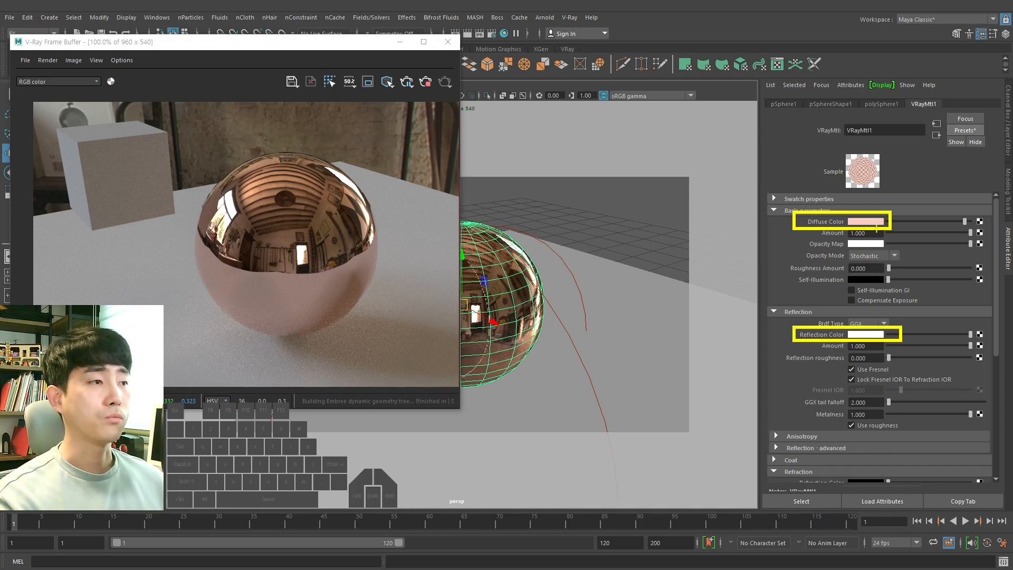
pyautogui.keyDown('ctrl'); pyautogui.moveTo(799, 214); pyautogui.dragTo(918, 300); pyautogui.keyUp('ctrl')
pyautogui.keyDown('ctrl'); pyautogui.moveTo(911, 212); pyautogui.dragTo(805, 294); pyautogui.keyUp('ctrl')
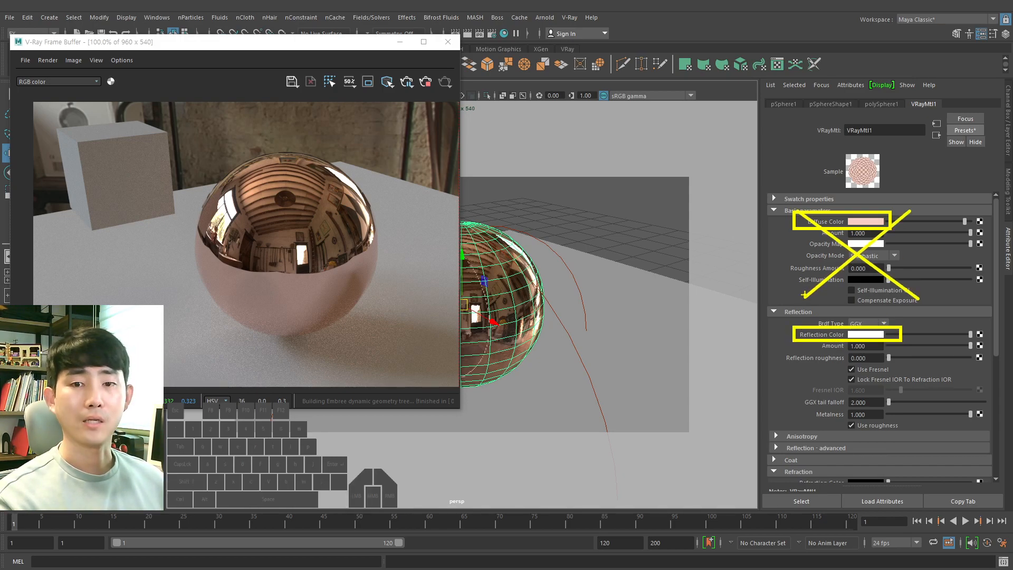
pyautogui.press('Escape')
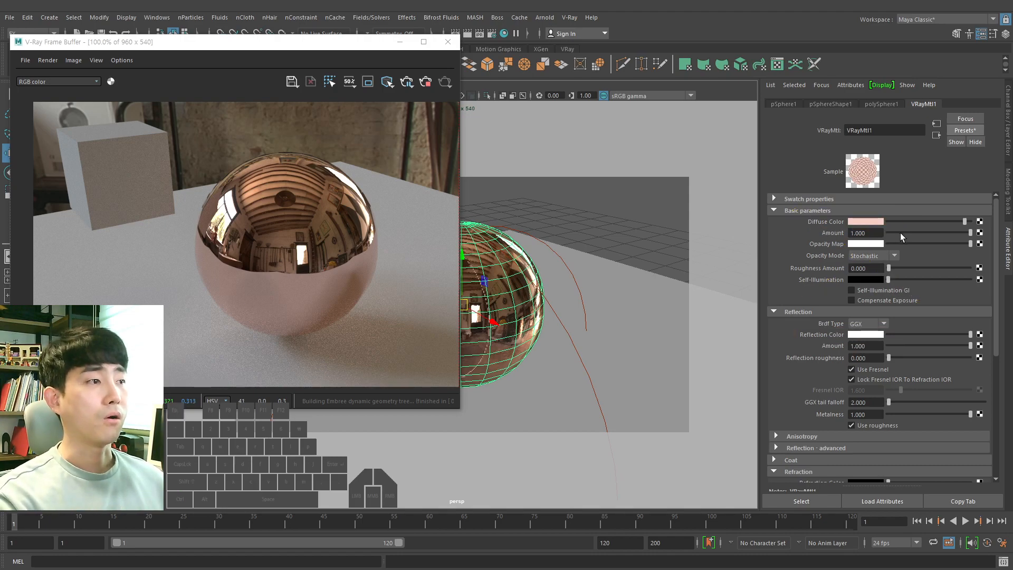
# Step: Set the copper material's Diffuse Color to black with an amount of 0.000, and replace its settings with the Default preset
pyautogui.moveTo(904, 220); pyautogui.dragTo(847, 239)
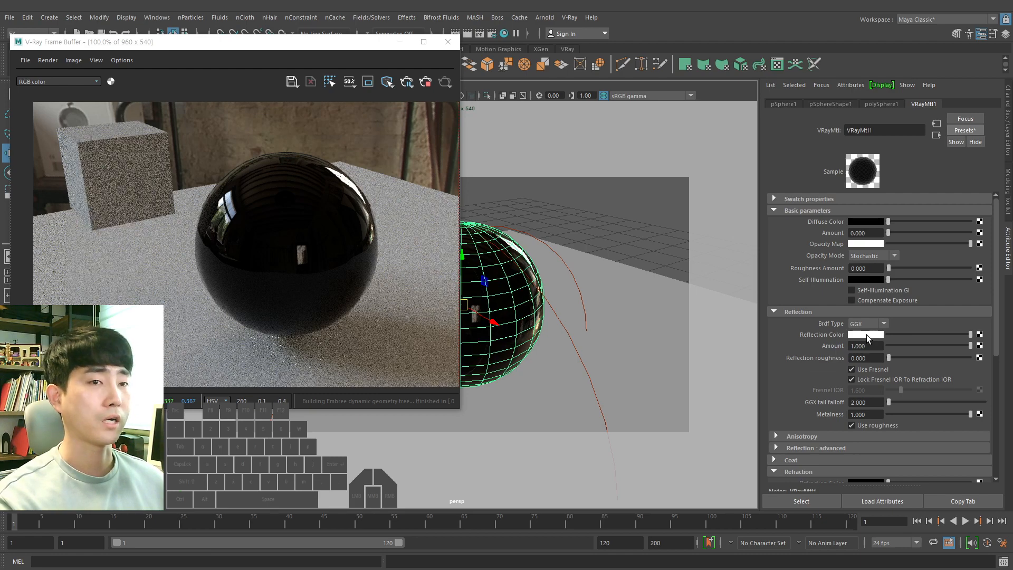
pyautogui.click(957, 131)
pyautogui.click(936, 161)
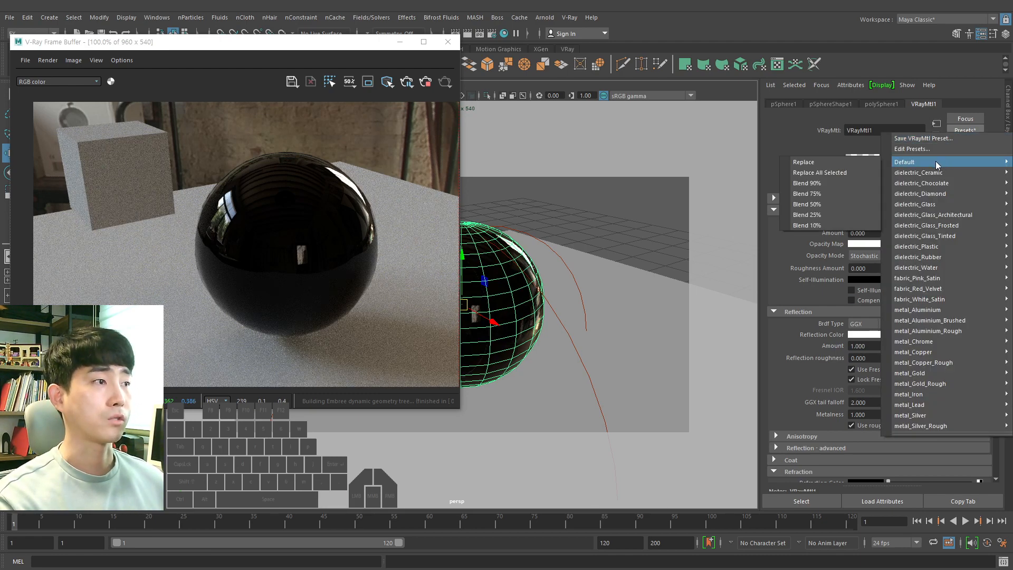
pyautogui.click(864, 163)
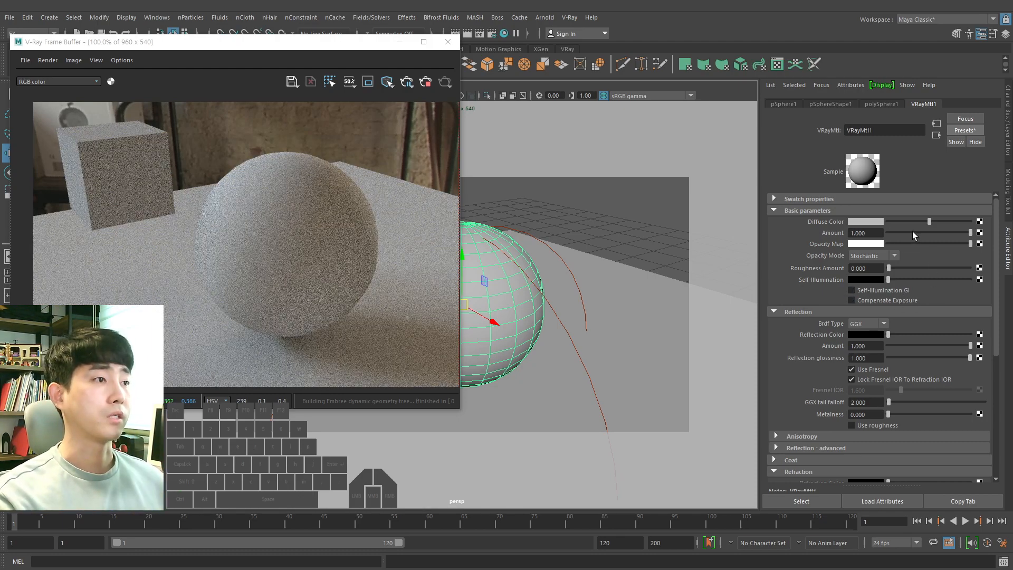
# Step: Build a copper look manually with a black Diffuse Color, a salmon Reflection Color from the color history, and Use Fresnel turned off
pyautogui.moveTo(929, 221); pyautogui.dragTo(776, 237)
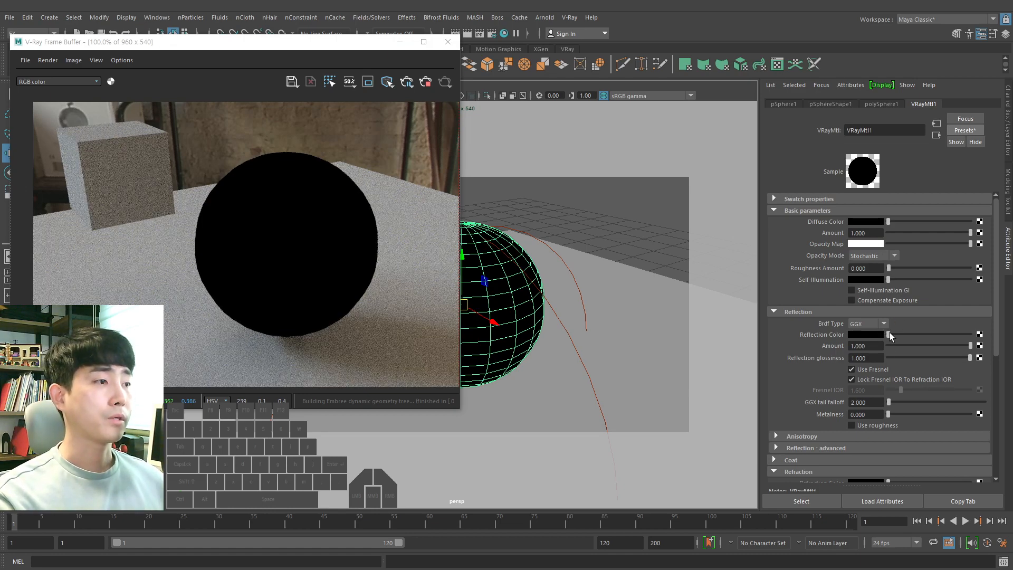
pyautogui.moveTo(889, 334); pyautogui.dragTo(987, 333)
pyautogui.click(870, 336)
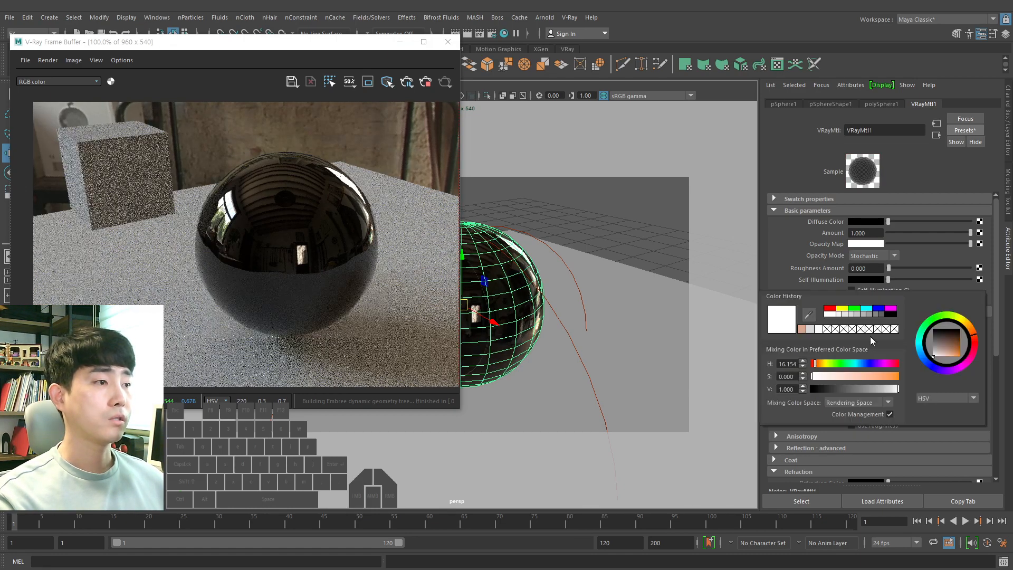
pyautogui.click(801, 330)
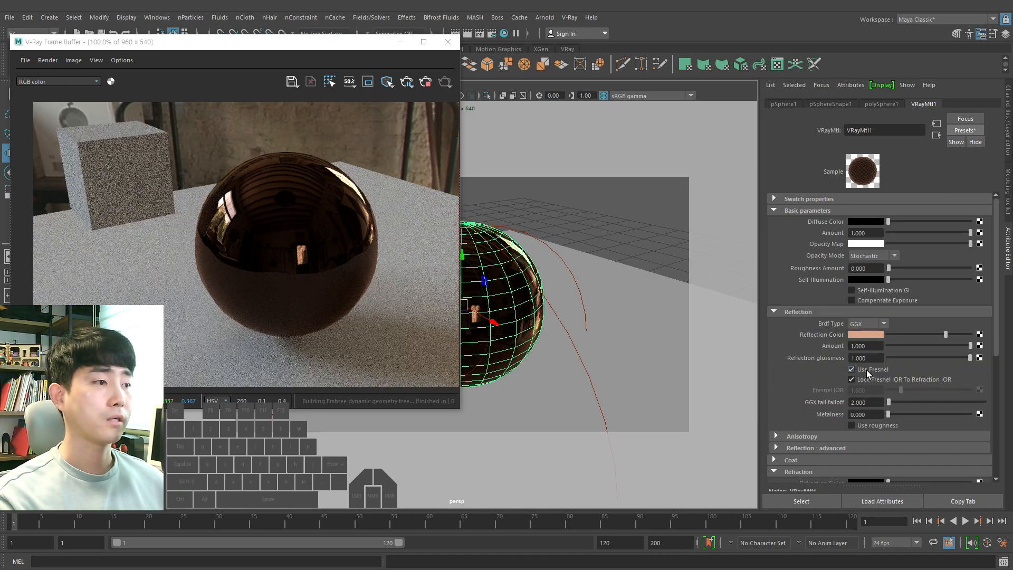
pyautogui.click(867, 370)
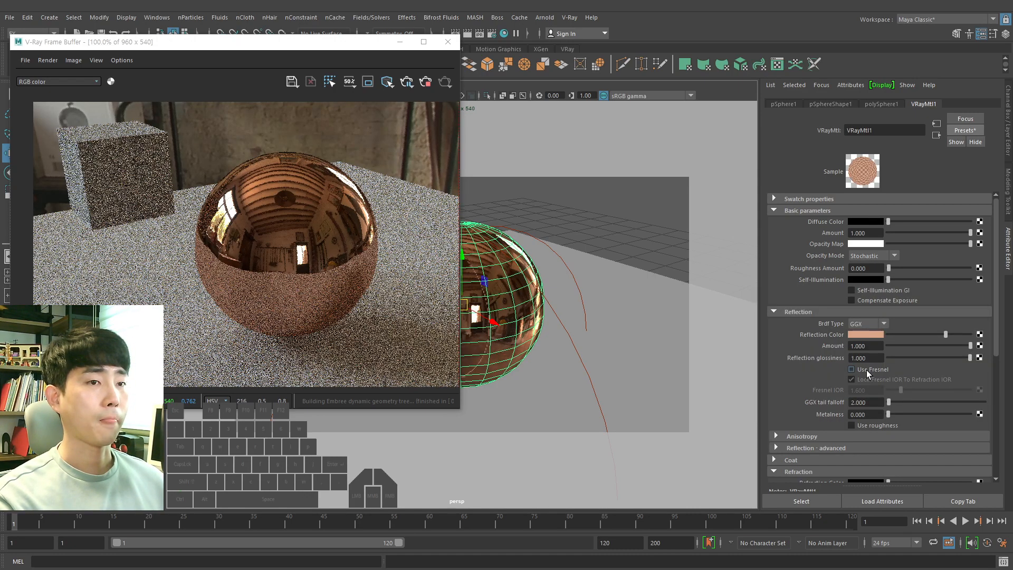
# Step: Brighten the Reflection Color and shift its hue slightly toward pink
pyautogui.click(872, 334)
pyautogui.moveTo(892, 389); pyautogui.dragTo(898, 388)
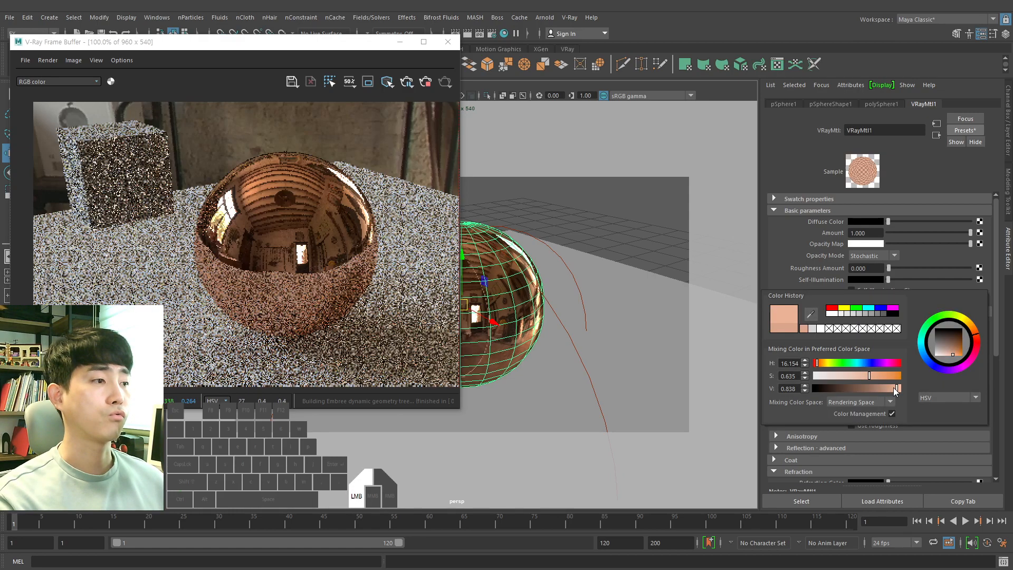
pyautogui.moveTo(837, 365); pyautogui.dragTo(818, 363)
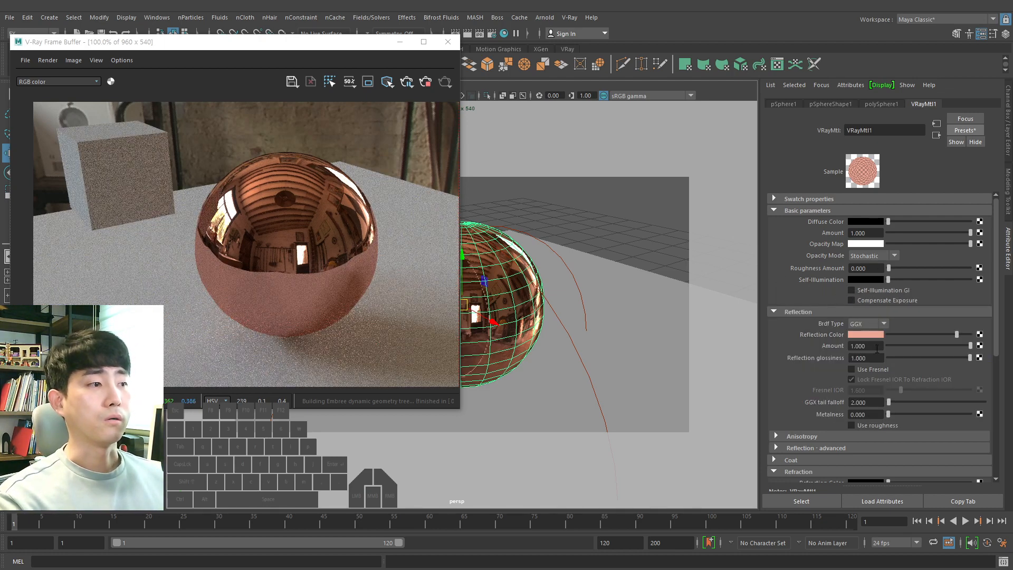
pyautogui.keyDown('shift'); pyautogui.moveTo(809, 220); pyautogui.dragTo(958, 309); pyautogui.keyUp('shift')
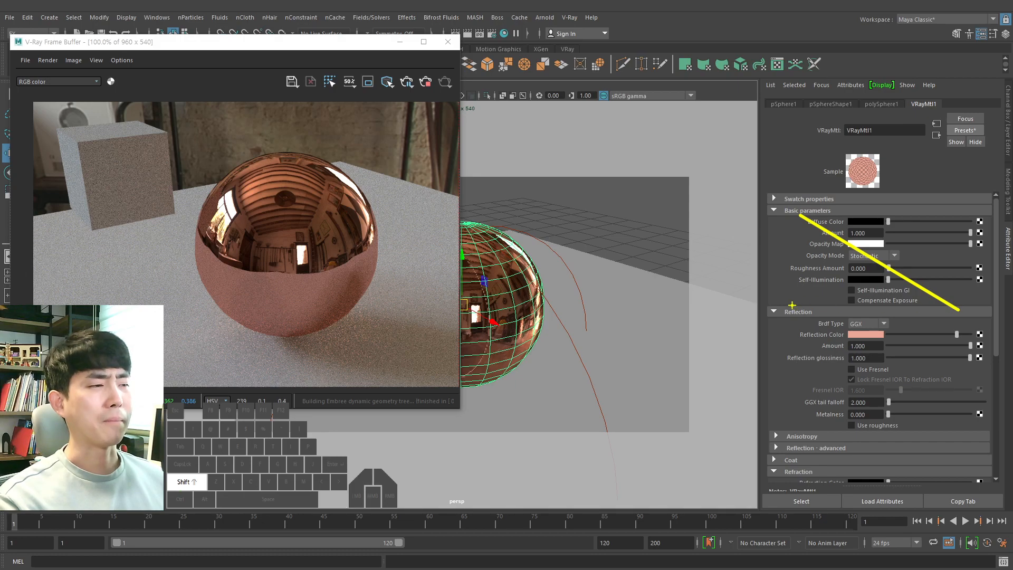
pyautogui.keyDown('shift'); pyautogui.moveTo(792, 305); pyautogui.dragTo(958, 215); pyautogui.keyUp('shift')
pyautogui.moveTo(876, 380)
pyautogui.mouseDown()
pyautogui.moveTo(857, 310)
pyautogui.moveTo(876, 376)
pyautogui.mouseUp()
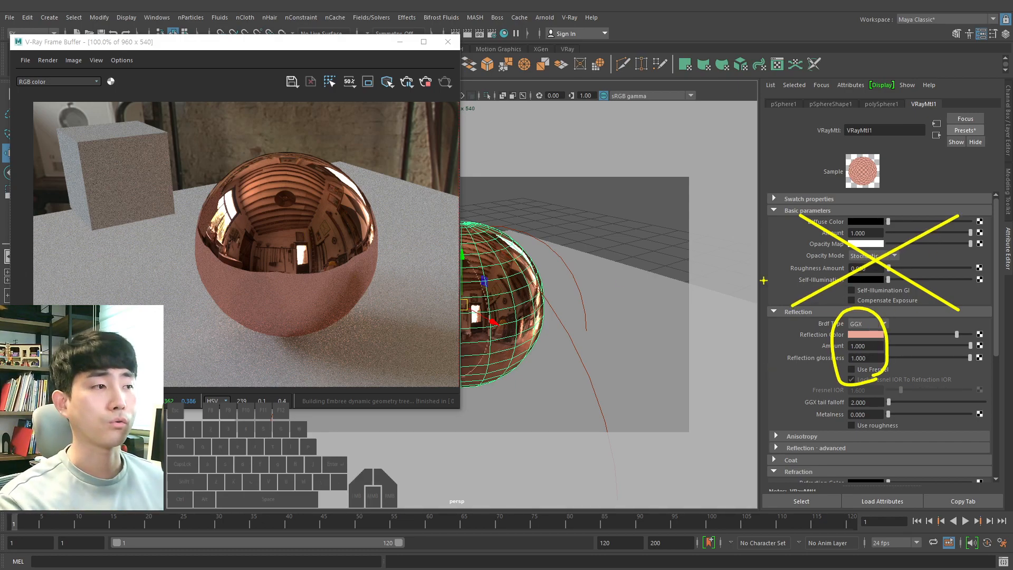
pyautogui.press('Escape')
# Step: Replace the manually built copper settings of VRayMtl1 with the metal_Copper preset
pyautogui.click(965, 131)
pyautogui.moveTo(929, 348)
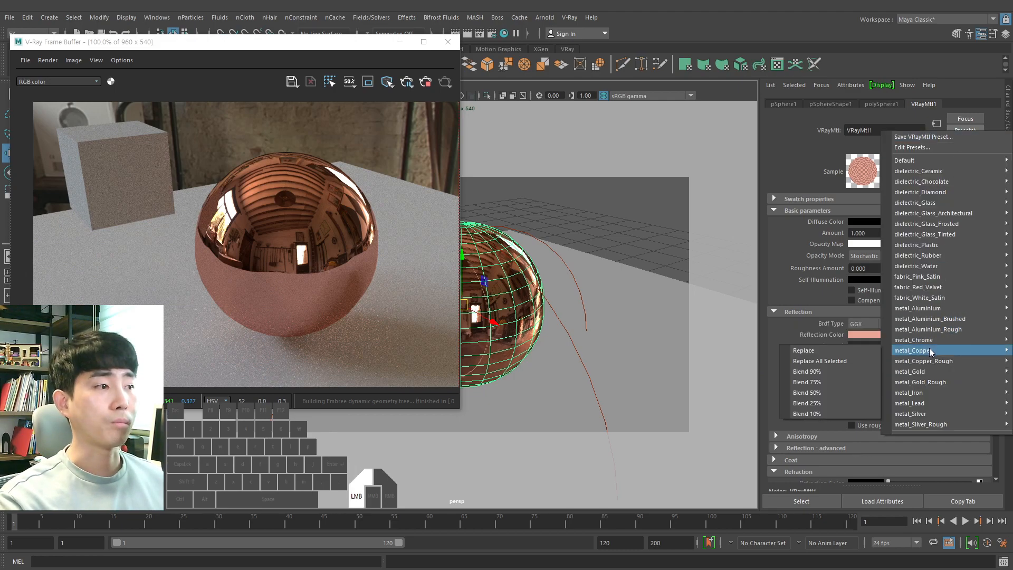
pyautogui.click(832, 350)
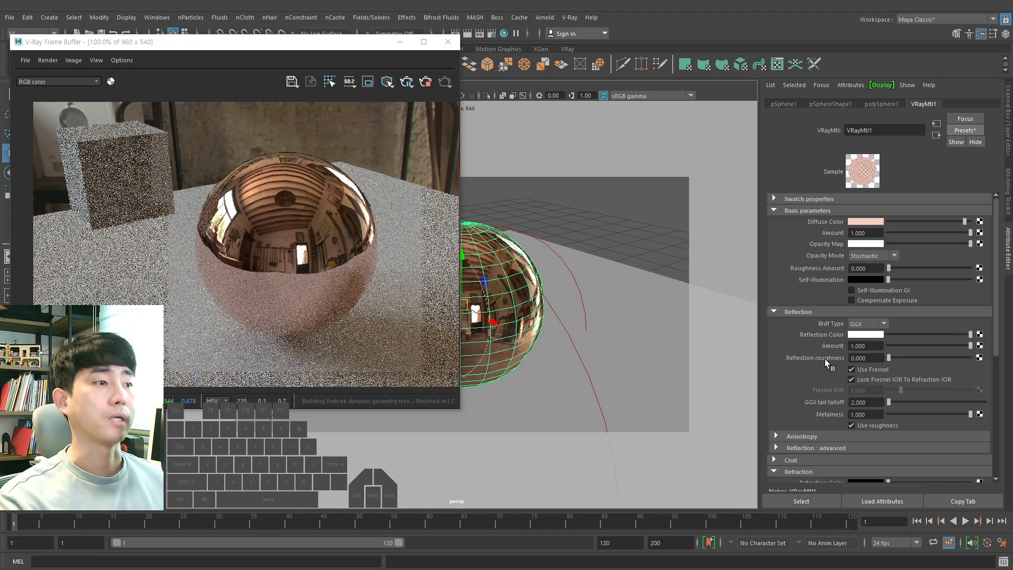
pyautogui.hotkey('ctrl', '2')
pyautogui.moveTo(885, 236)
pyautogui.mouseDown()
pyautogui.moveTo(849, 199)
pyautogui.moveTo(806, 207)
pyautogui.moveTo(845, 199)
pyautogui.moveTo(889, 240)
pyautogui.mouseUp()
pyautogui.keyDown('ctrl'); pyautogui.moveTo(804, 215); pyautogui.dragTo(896, 230); pyautogui.keyUp('ctrl')
pyautogui.press('Escape')
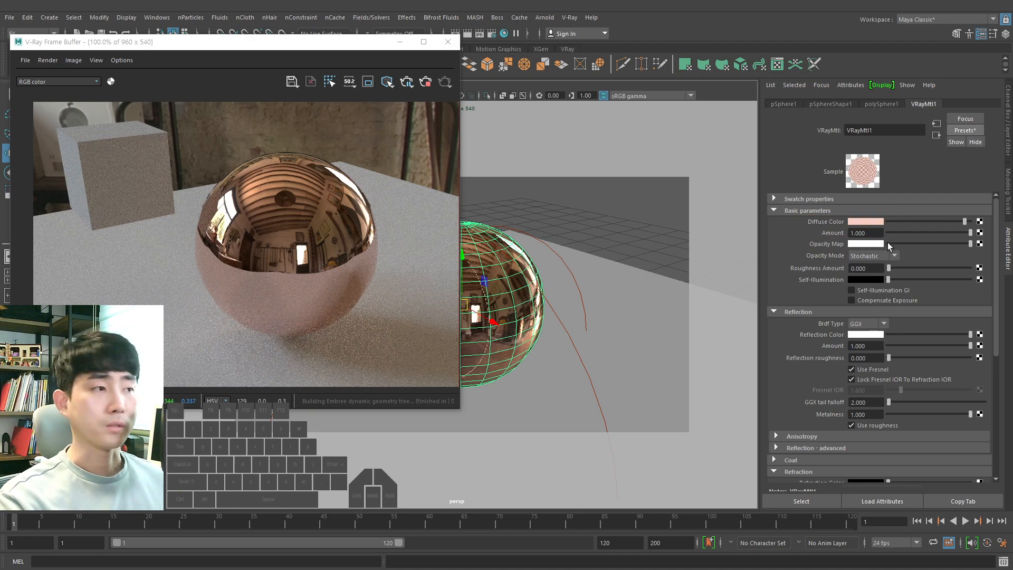
pyautogui.moveTo(808, 210)
pyautogui.keyDown('shift'); pyautogui.mouseDown()
pyautogui.moveTo(920, 281)
pyautogui.moveTo(942, 310)
pyautogui.mouseUp(); pyautogui.keyUp('shift')
pyautogui.press('Escape')
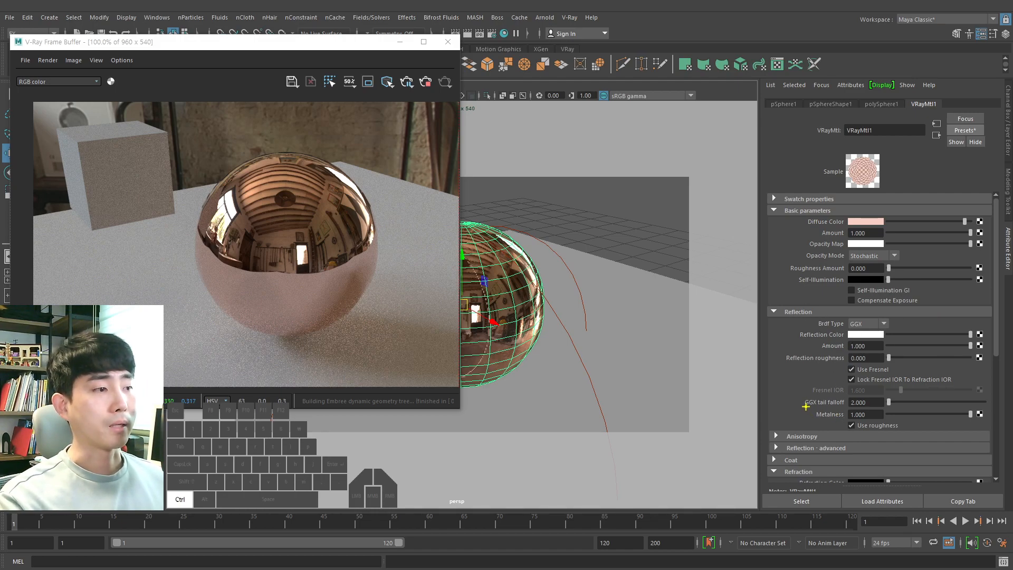
pyautogui.keyDown('ctrl'); pyautogui.moveTo(806, 407); pyautogui.dragTo(989, 422); pyautogui.keyUp('ctrl')
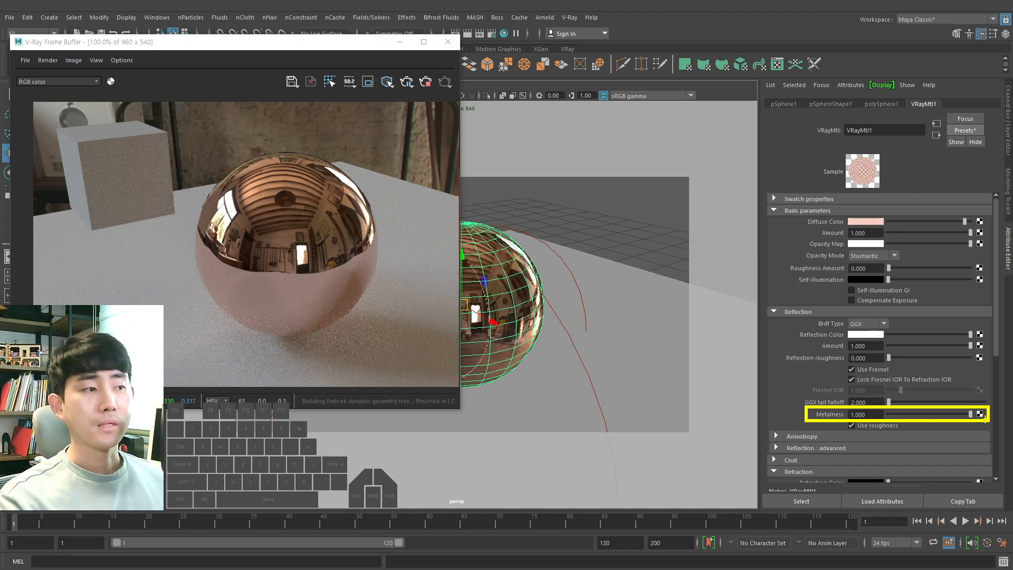
pyautogui.click(865, 414)
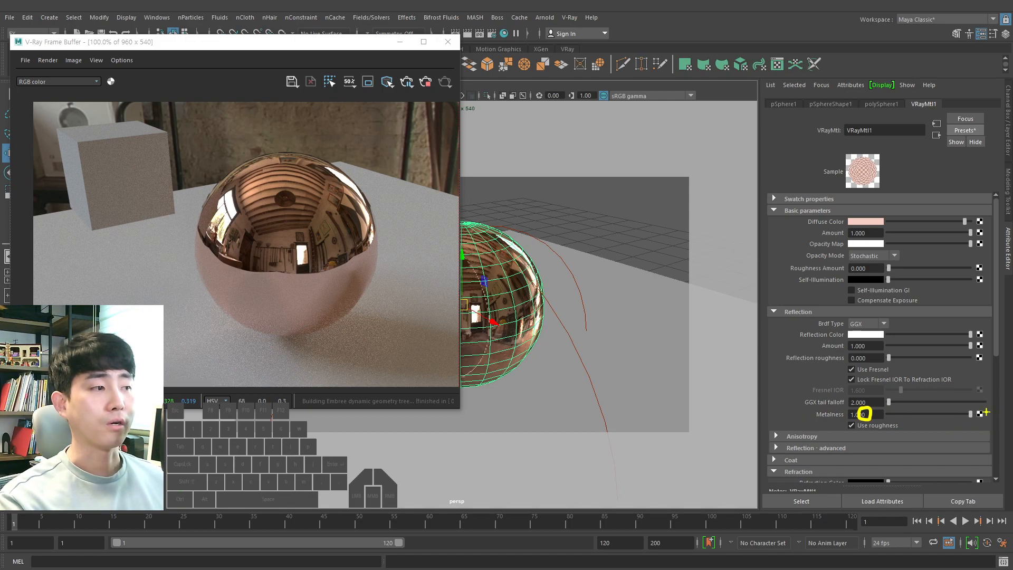
pyautogui.moveTo(986, 412); pyautogui.dragTo(986, 423)
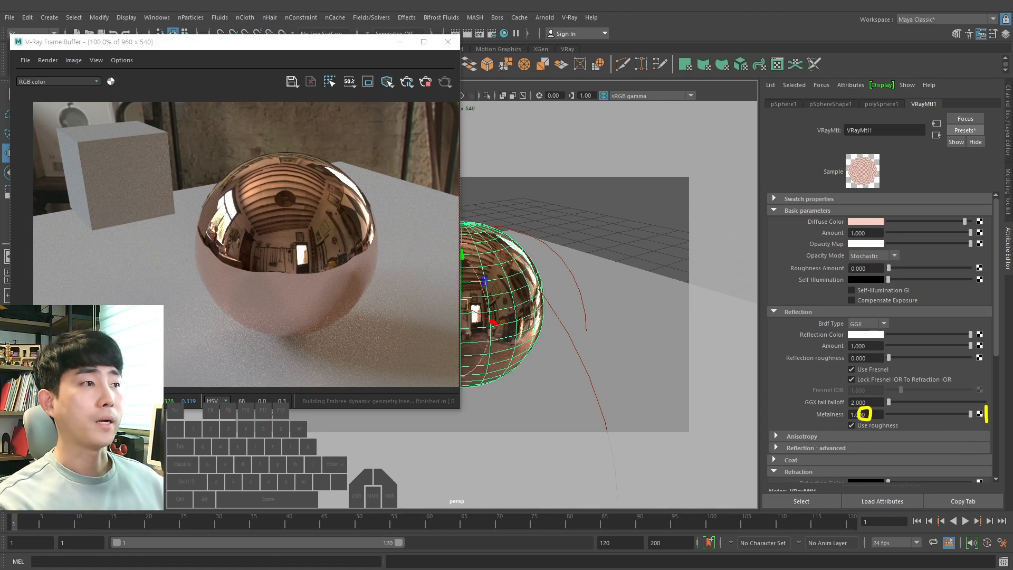
pyautogui.press('Escape')
# Step: Set VRayMtl1's Diffuse Color to the deeper salmon swatch saved in the color history
pyautogui.click(867, 221)
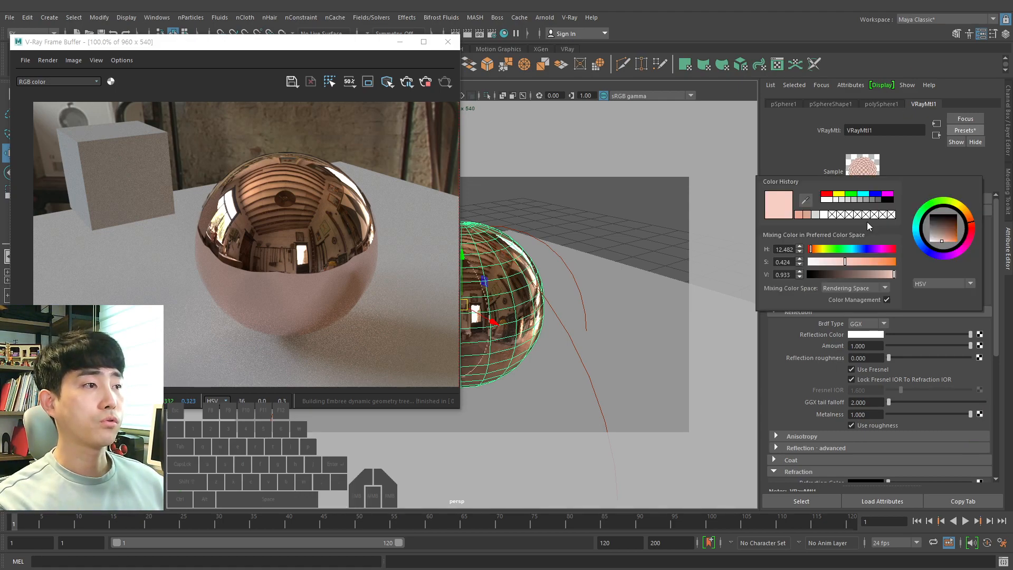
pyautogui.click(855, 222)
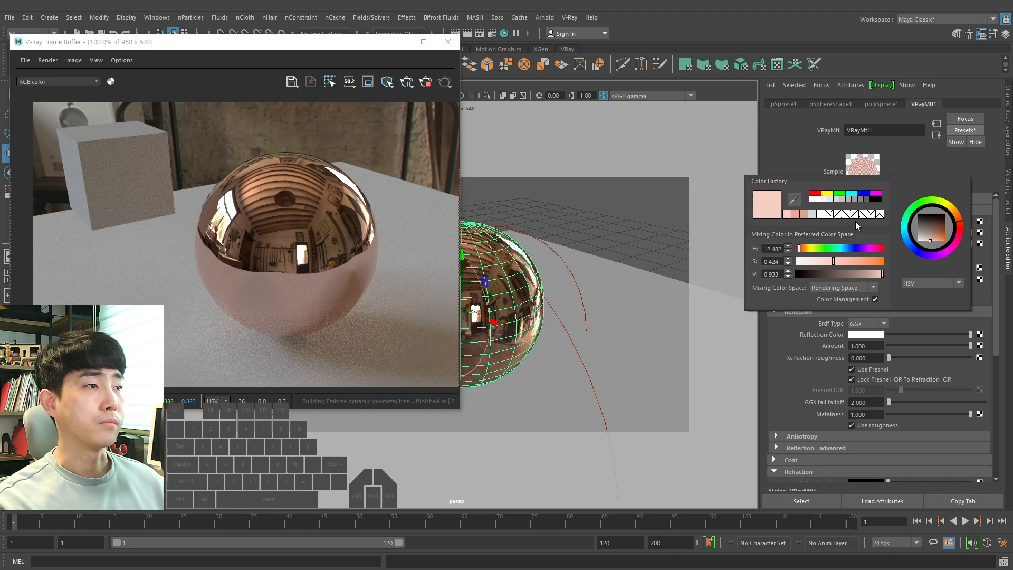
pyautogui.click(795, 213)
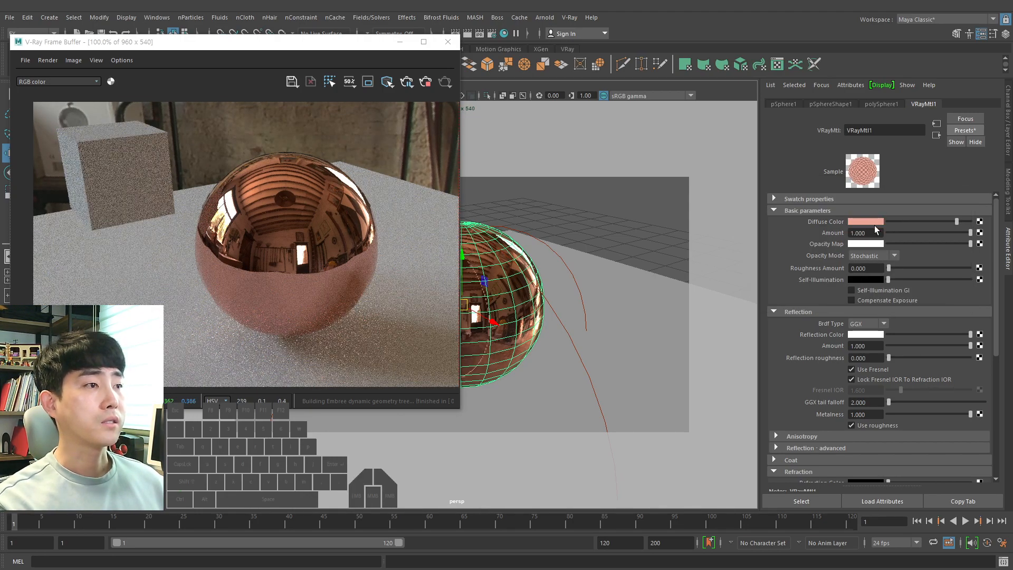
pyautogui.moveTo(853, 206)
pyautogui.mouseDown()
pyautogui.moveTo(854, 241)
pyautogui.moveTo(866, 205)
pyautogui.moveTo(811, 214)
pyautogui.moveTo(831, 235)
pyautogui.moveTo(808, 234)
pyautogui.moveTo(847, 225)
pyautogui.mouseUp()
pyautogui.press('Escape')
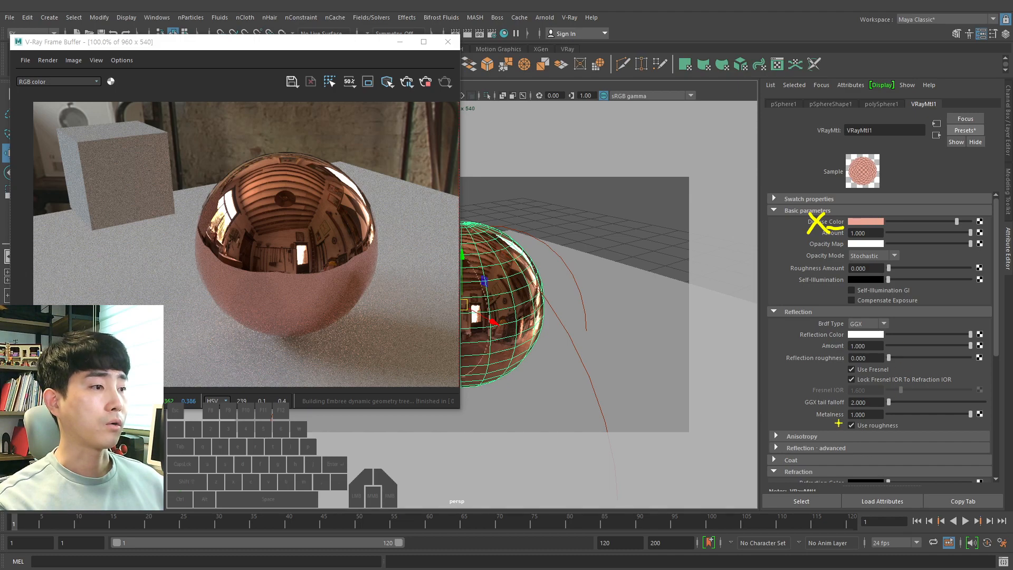
pyautogui.keyDown('ctrl'); pyautogui.moveTo(846, 407); pyautogui.dragTo(888, 421); pyautogui.keyUp('ctrl')
pyautogui.moveTo(862, 209)
pyautogui.mouseDown()
pyautogui.moveTo(868, 217)
pyautogui.moveTo(881, 193)
pyautogui.mouseUp()
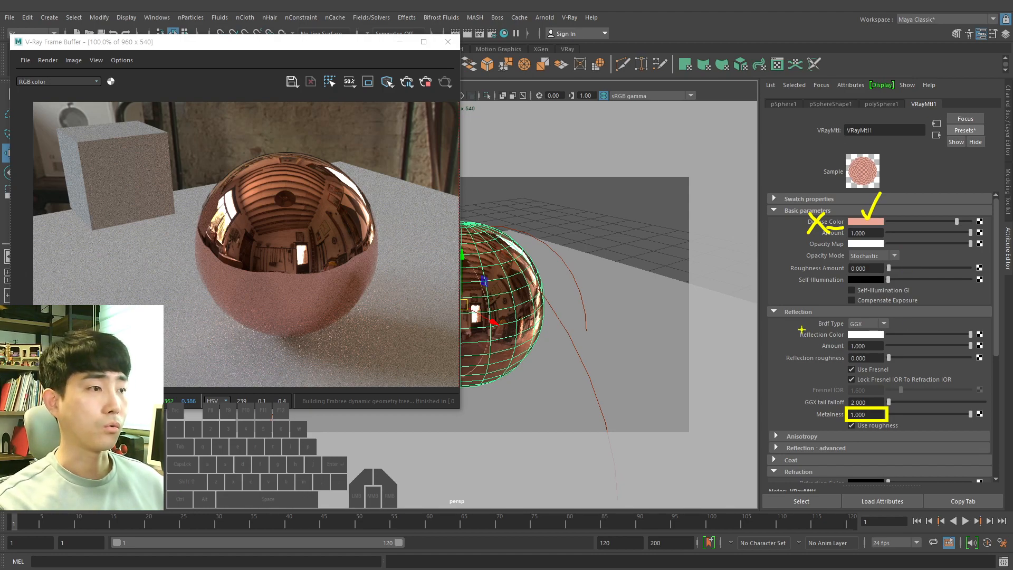
pyautogui.keyDown('ctrl'); pyautogui.moveTo(786, 326); pyautogui.dragTo(987, 344); pyautogui.keyUp('ctrl')
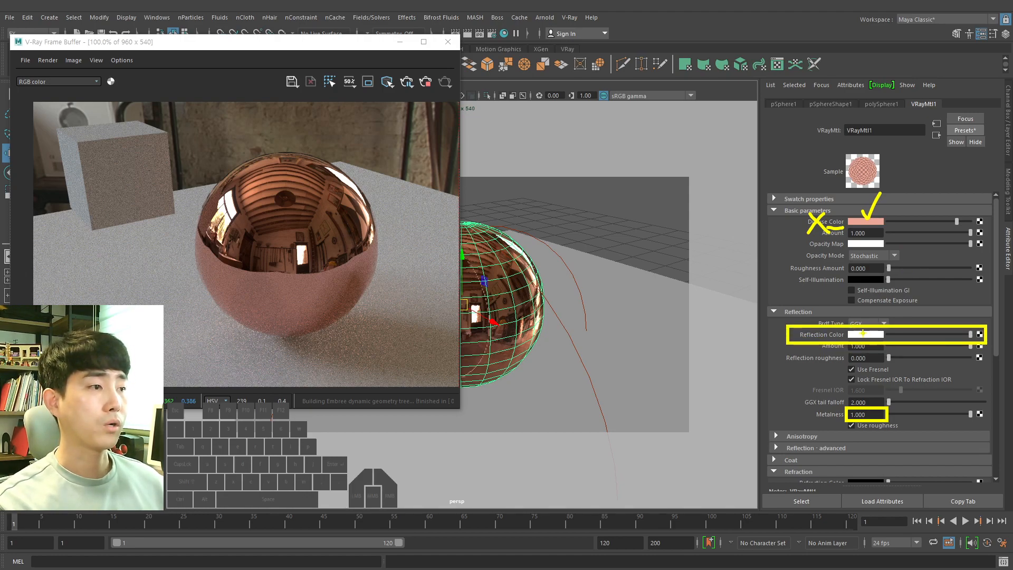
pyautogui.moveTo(913, 339); pyautogui.dragTo(924, 330)
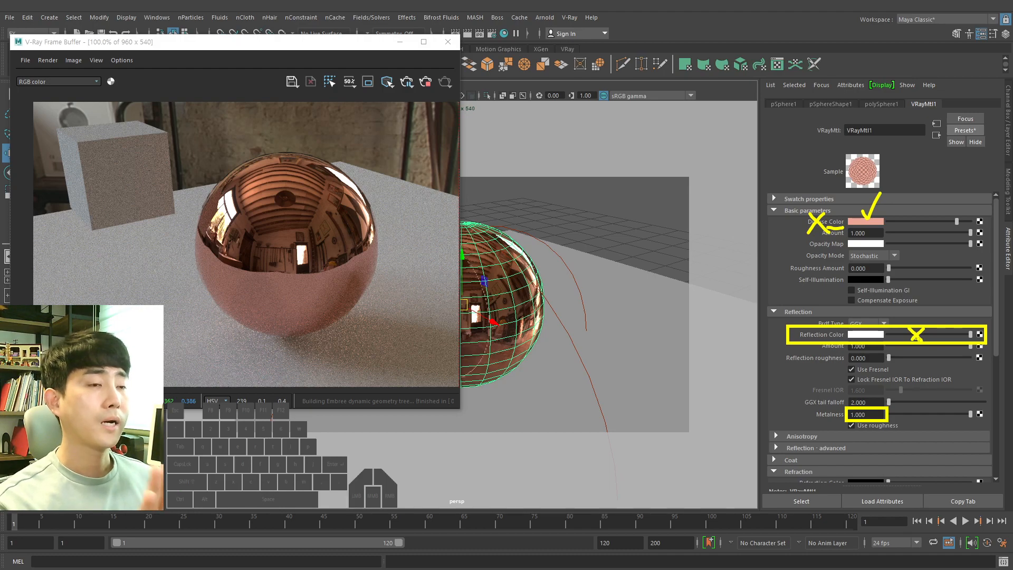
pyautogui.moveTo(861, 367); pyautogui.dragTo(878, 362)
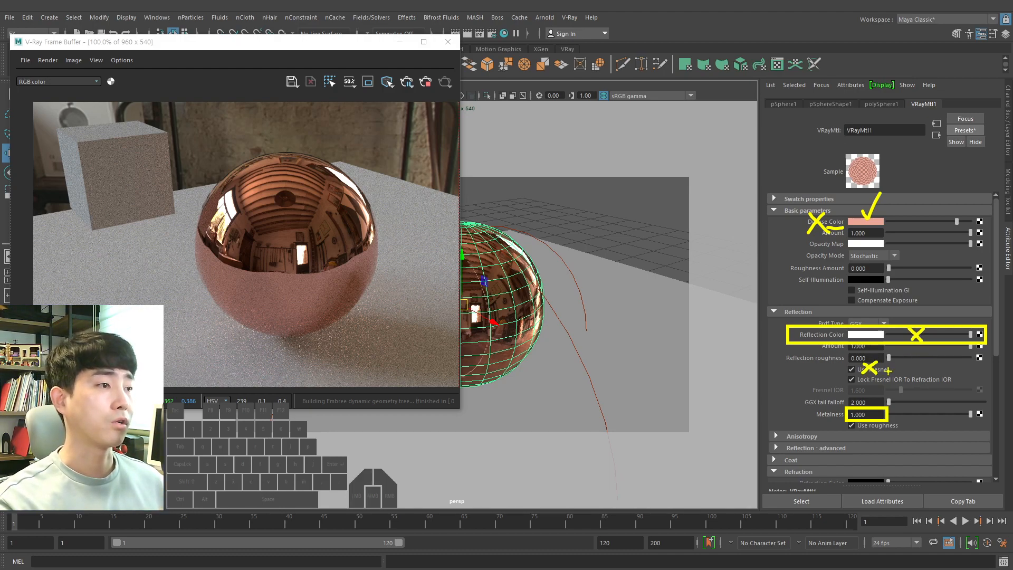
pyautogui.press('Escape')
# Step: Replace VRayMtl1's settings with the Default preset and raise Metalness to 1.000
pyautogui.click(954, 129)
pyautogui.moveTo(942, 158)
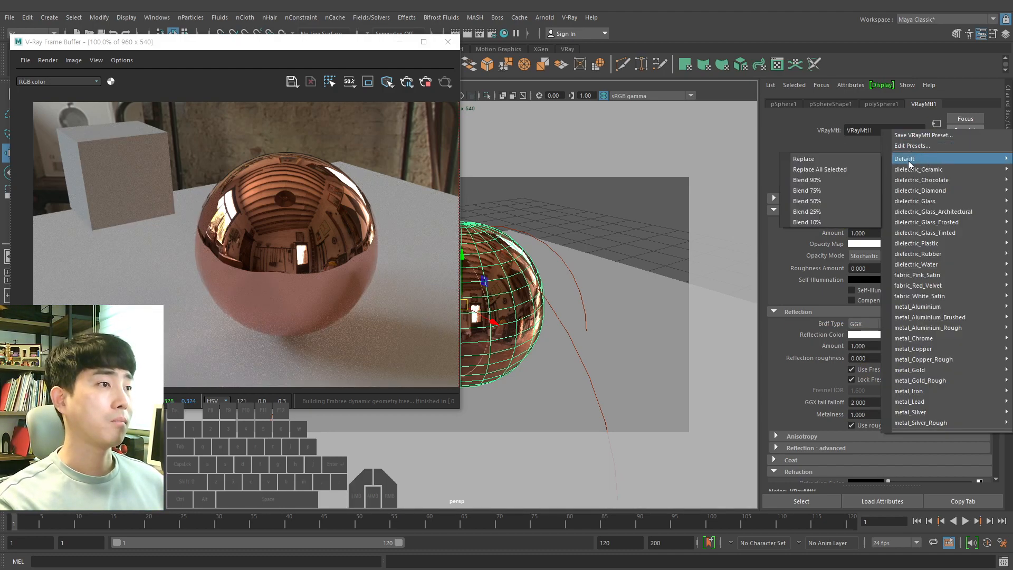
pyautogui.click(802, 195)
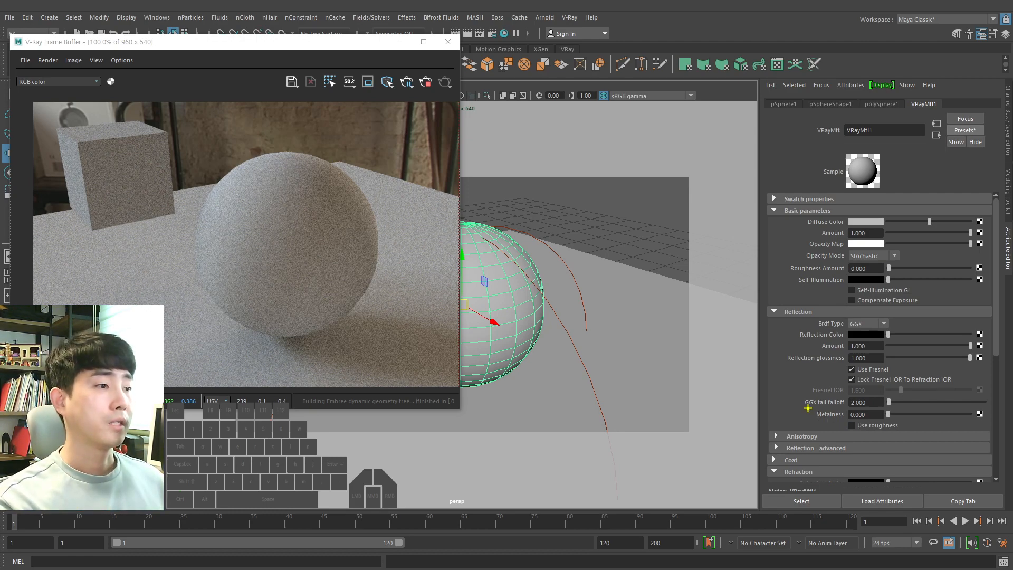
pyautogui.keyDown('ctrl'); pyautogui.moveTo(807, 407); pyautogui.dragTo(898, 421); pyautogui.keyUp('ctrl')
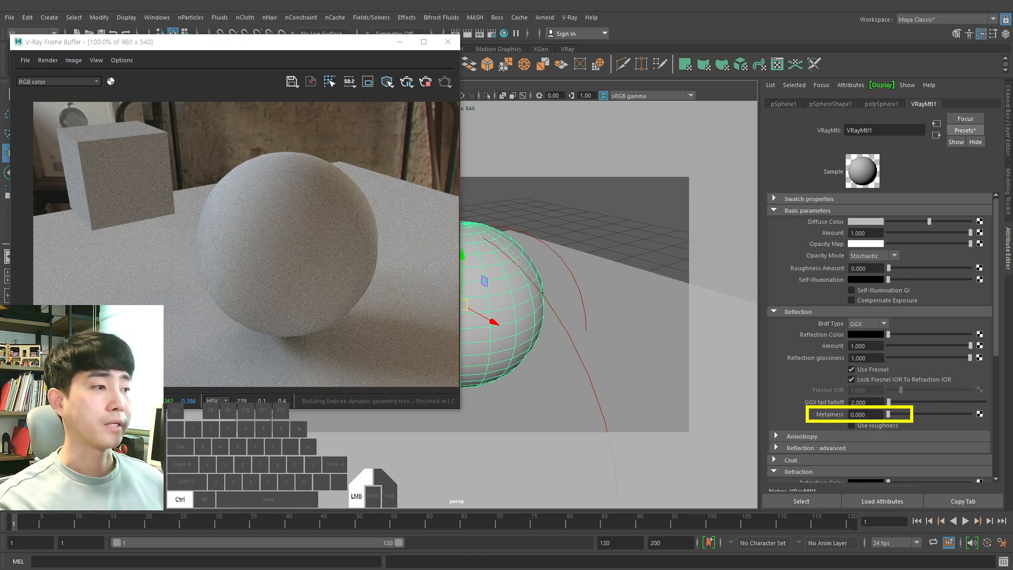
pyautogui.moveTo(889, 413); pyautogui.dragTo(992, 420)
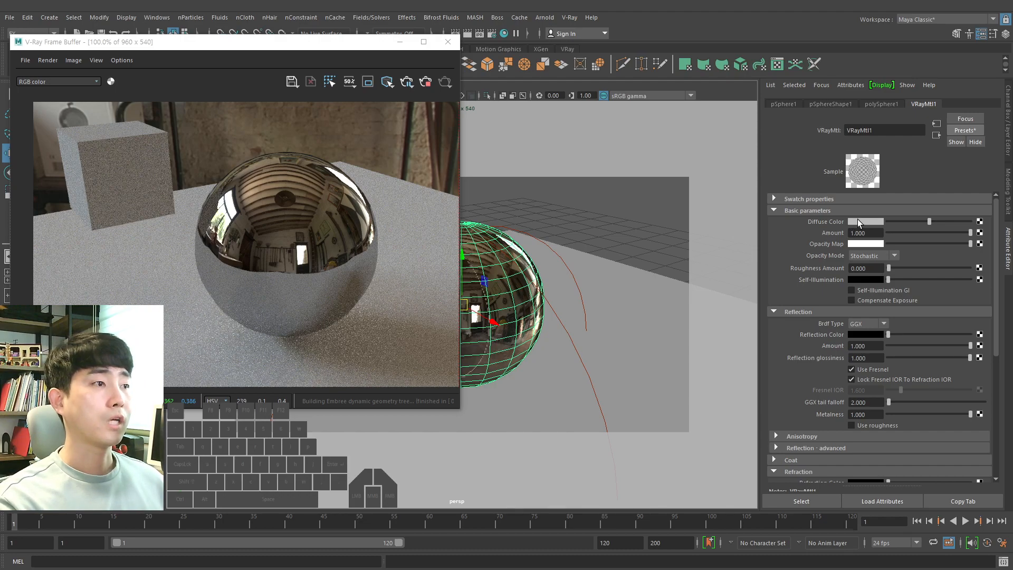
pyautogui.press('Escape')
# Step: Set the Reflection Color to white and the Diffuse Color to the salmon swatch from the color history
pyautogui.moveTo(889, 335); pyautogui.dragTo(976, 335)
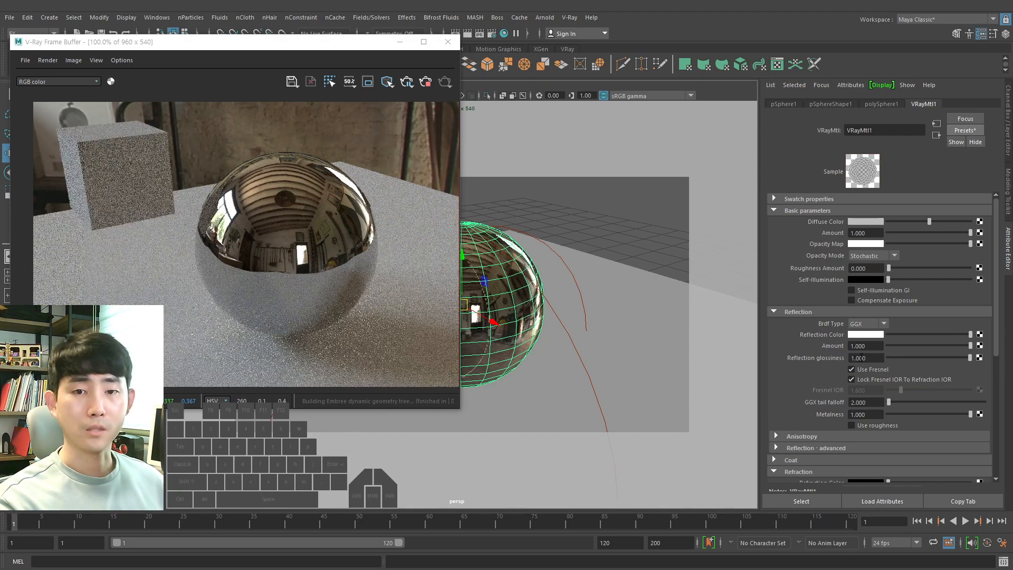
pyautogui.click(865, 221)
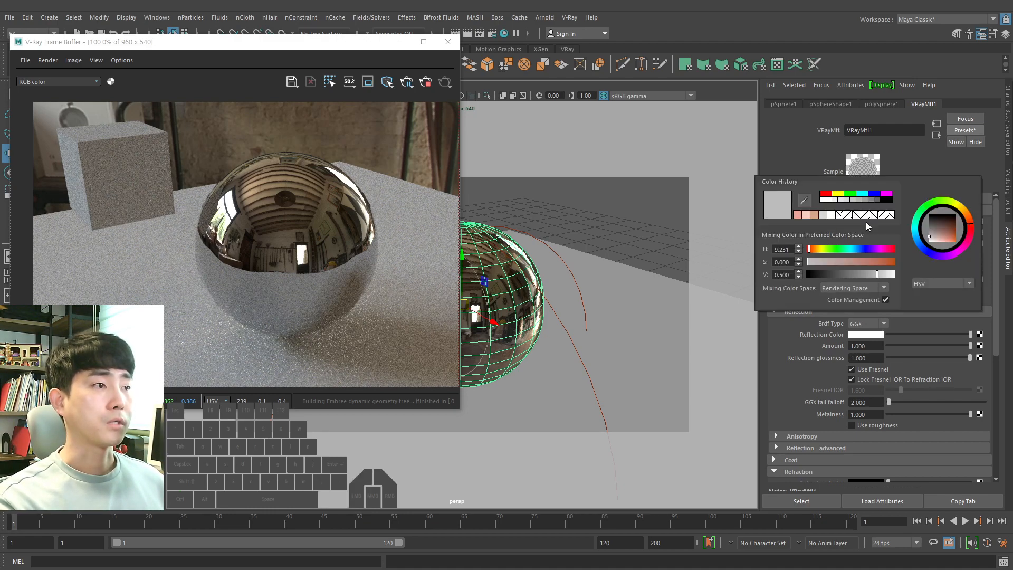
pyautogui.click(799, 214)
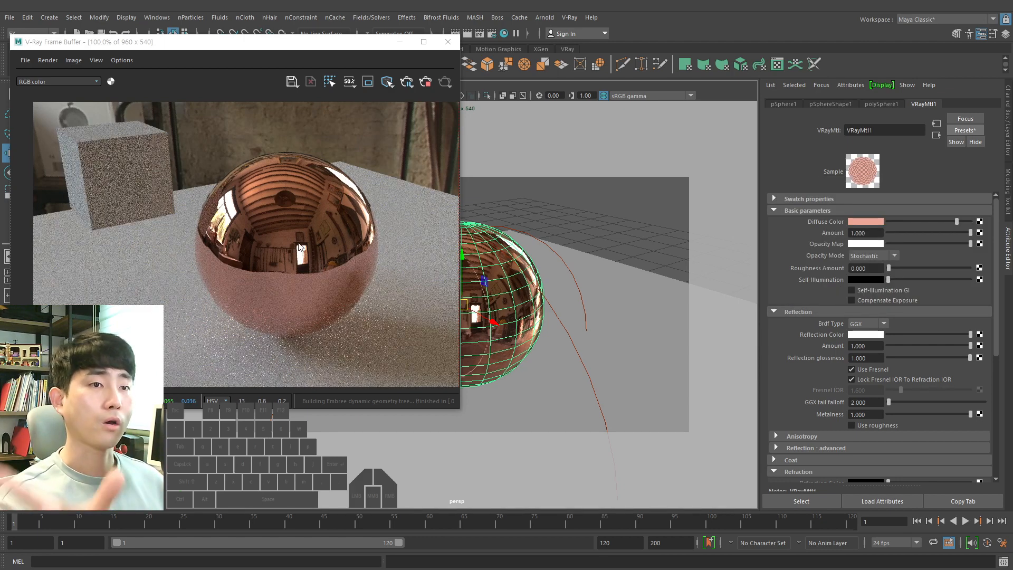
# Step: Lower Metalness to 0.000 and return it to 1.000 to compare the non-metallic and copper looks
pyautogui.moveTo(907, 414); pyautogui.dragTo(885, 414)
pyautogui.moveTo(874, 229)
pyautogui.mouseDown()
pyautogui.moveTo(843, 227)
pyautogui.moveTo(863, 235)
pyautogui.mouseUp()
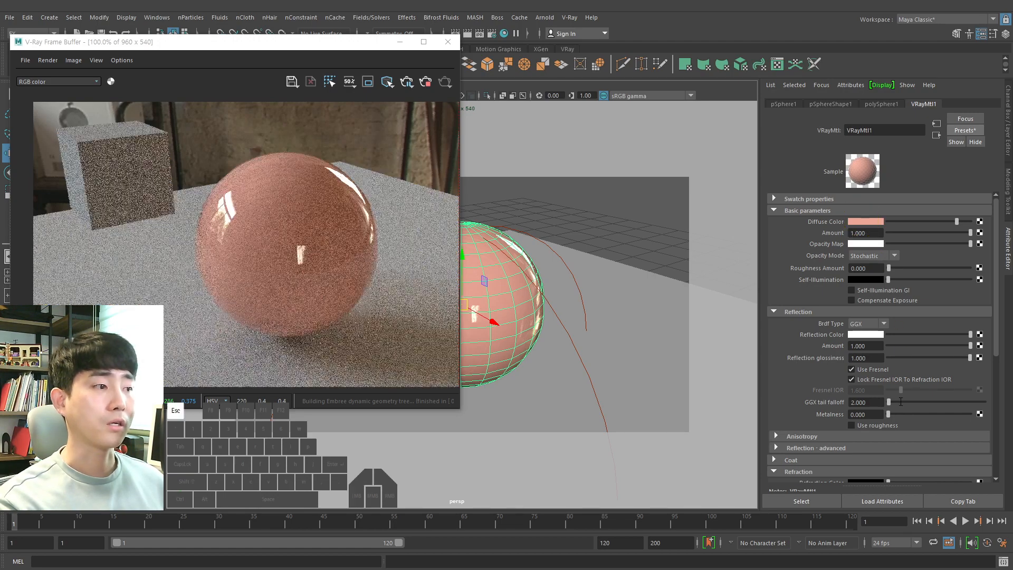
pyautogui.moveTo(888, 414); pyautogui.dragTo(970, 414)
pyautogui.moveTo(876, 227)
pyautogui.mouseDown()
pyautogui.moveTo(851, 225)
pyautogui.moveTo(869, 236)
pyautogui.mouseUp()
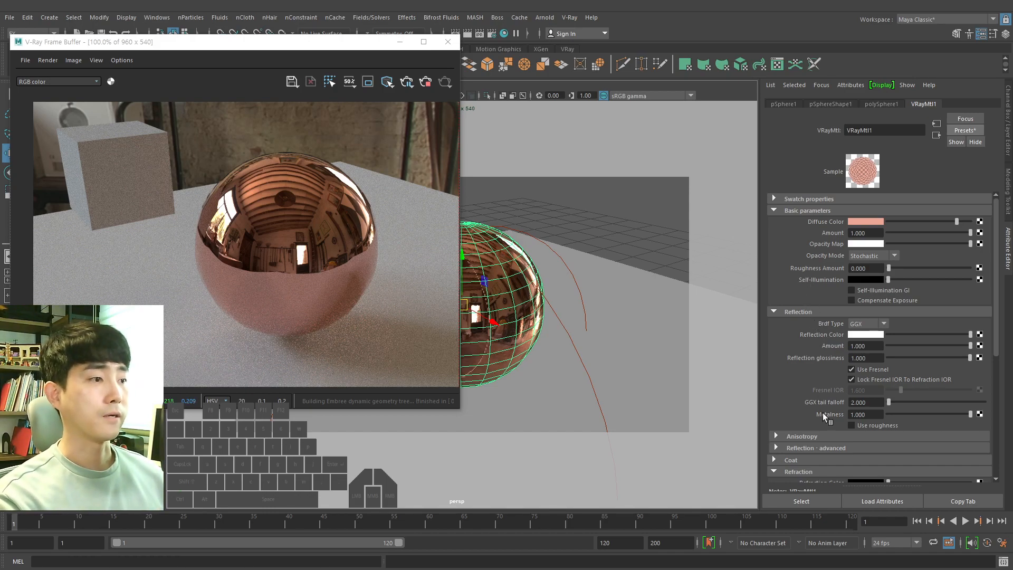
pyautogui.keyDown('ctrl'); pyautogui.moveTo(841, 418); pyautogui.dragTo(906, 433); pyautogui.keyUp('ctrl')
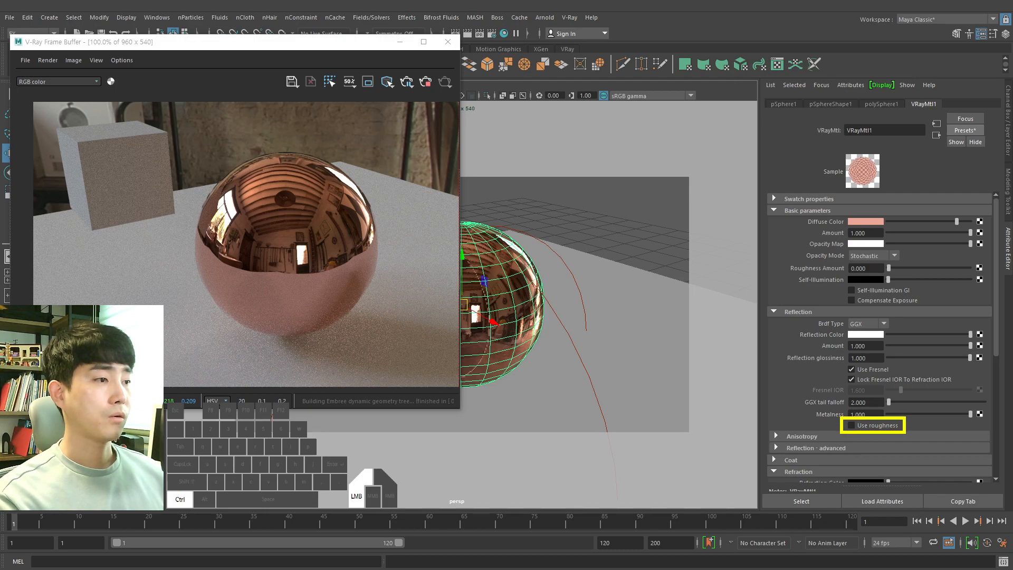
pyautogui.keyDown('shift'); pyautogui.moveTo(812, 364); pyautogui.dragTo(988, 364); pyautogui.keyUp('shift')
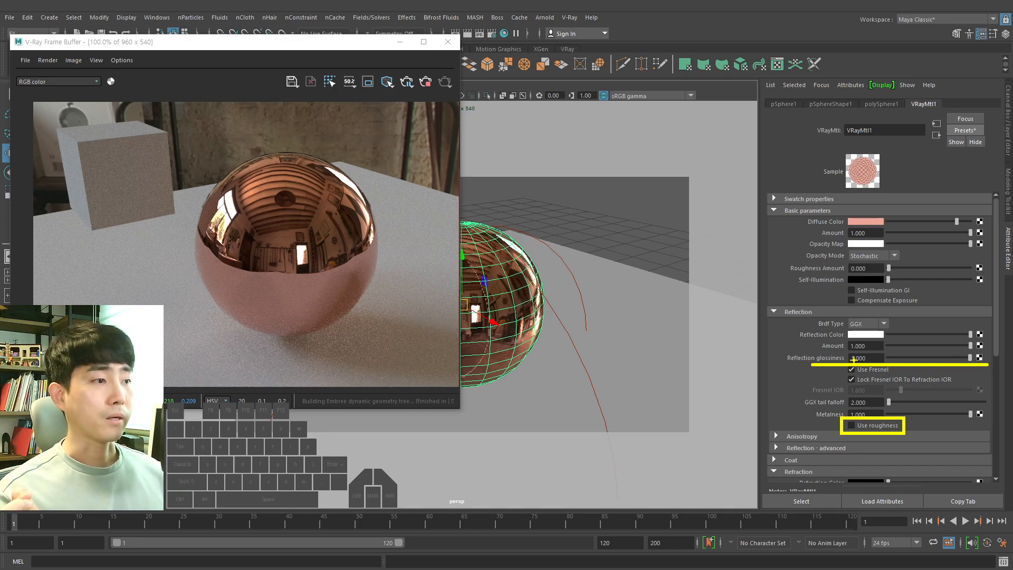
pyautogui.keyDown('ctrl'); pyautogui.moveTo(848, 349); pyautogui.dragTo(888, 364); pyautogui.keyUp('ctrl')
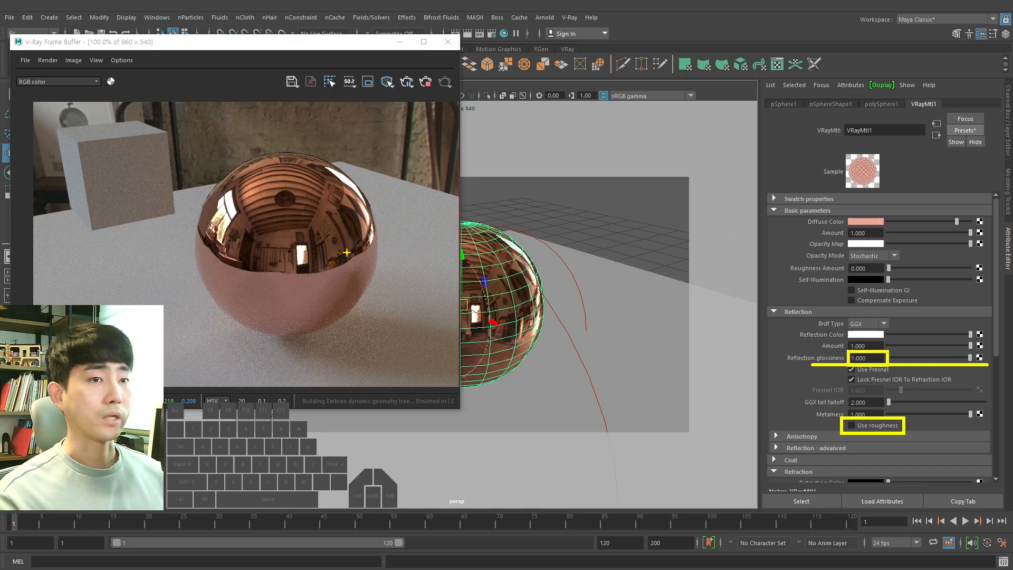
pyautogui.moveTo(319, 245)
pyautogui.mouseDown()
pyautogui.moveTo(217, 224)
pyautogui.moveTo(315, 258)
pyautogui.mouseUp()
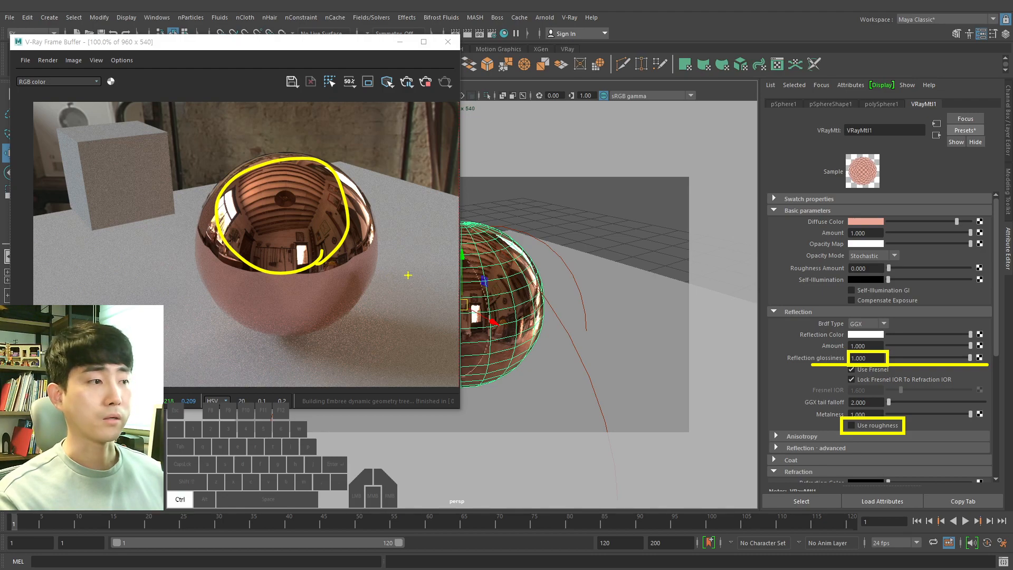
pyautogui.hotkey('ctrl', 'z')
pyautogui.hotkey('ctrl', 'z')
pyautogui.hotkey('ctrl', 'z')
pyautogui.hotkey('ctrl', 'z')
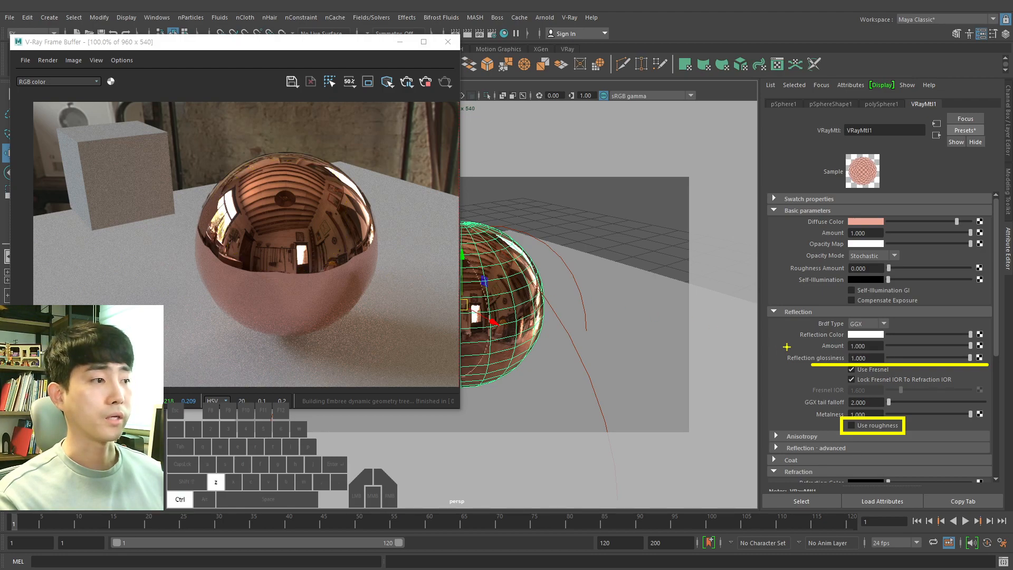
# Step: Turn on Use roughness for VRayMtl1 and set the Reflection roughness to 0.000
pyautogui.click(864, 426)
pyautogui.keyDown('shift'); pyautogui.moveTo(811, 365); pyautogui.dragTo(889, 364); pyautogui.keyUp('shift')
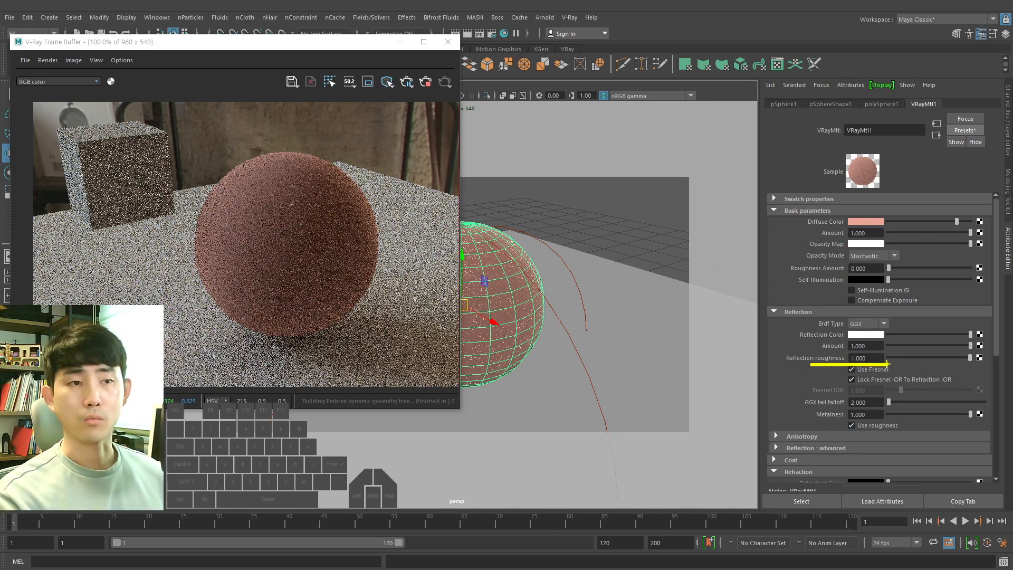
pyautogui.hotkey('ctrl', 'z')
pyautogui.moveTo(238, 215); pyautogui.dragTo(287, 202)
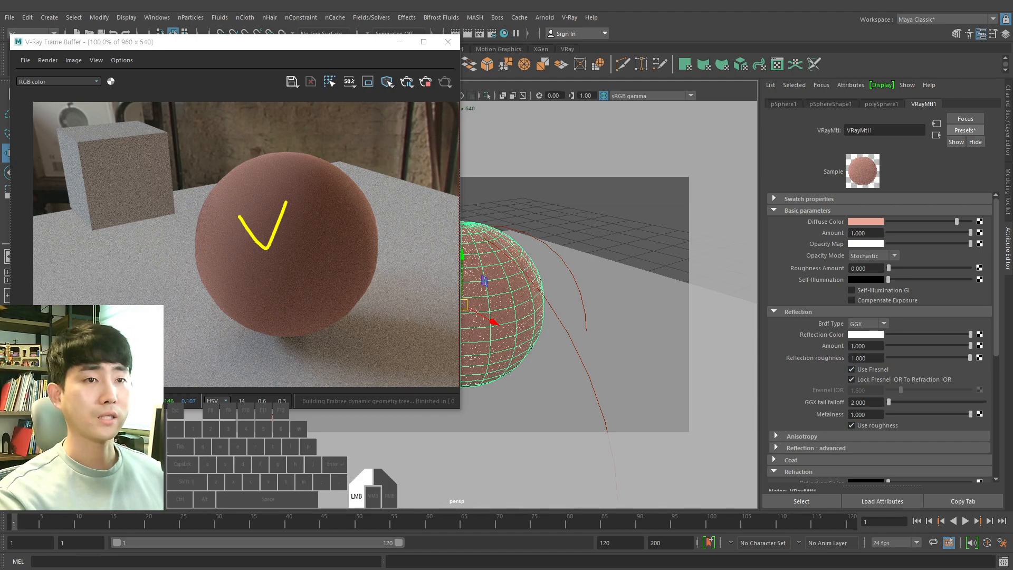
pyautogui.press('Escape')
pyautogui.moveTo(891, 357); pyautogui.dragTo(860, 360)
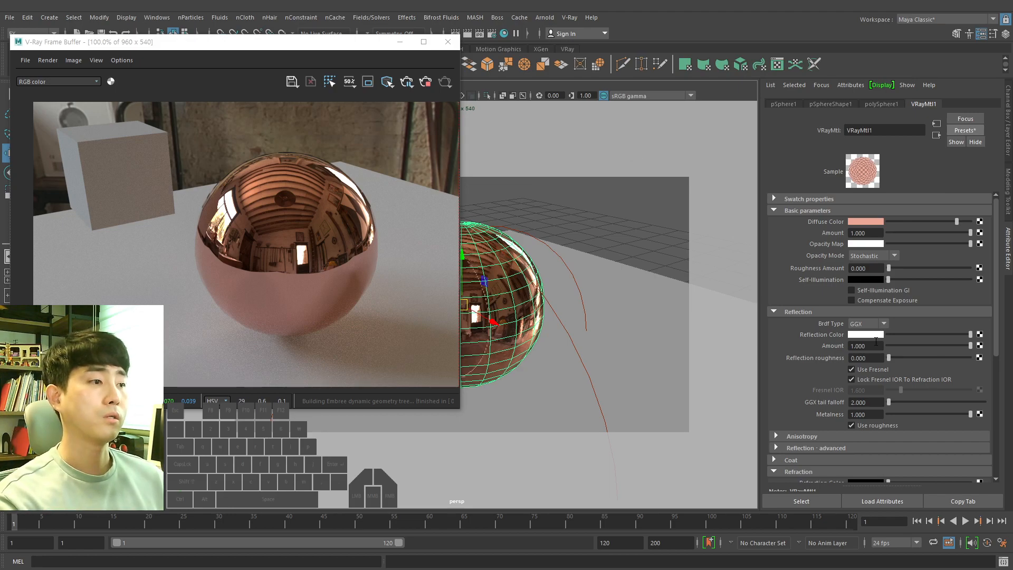
pyautogui.click(806, 410)
pyautogui.click(814, 407)
pyautogui.press('Escape')
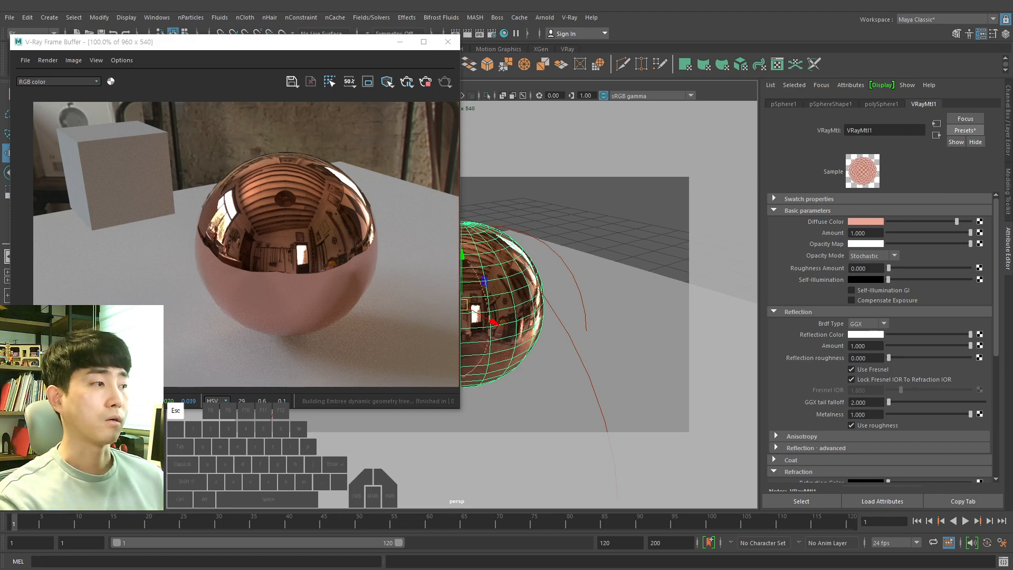
pyautogui.click(787, 401)
pyautogui.keyDown('ctrl'); pyautogui.moveTo(806, 406); pyautogui.dragTo(992, 432); pyautogui.keyUp('ctrl')
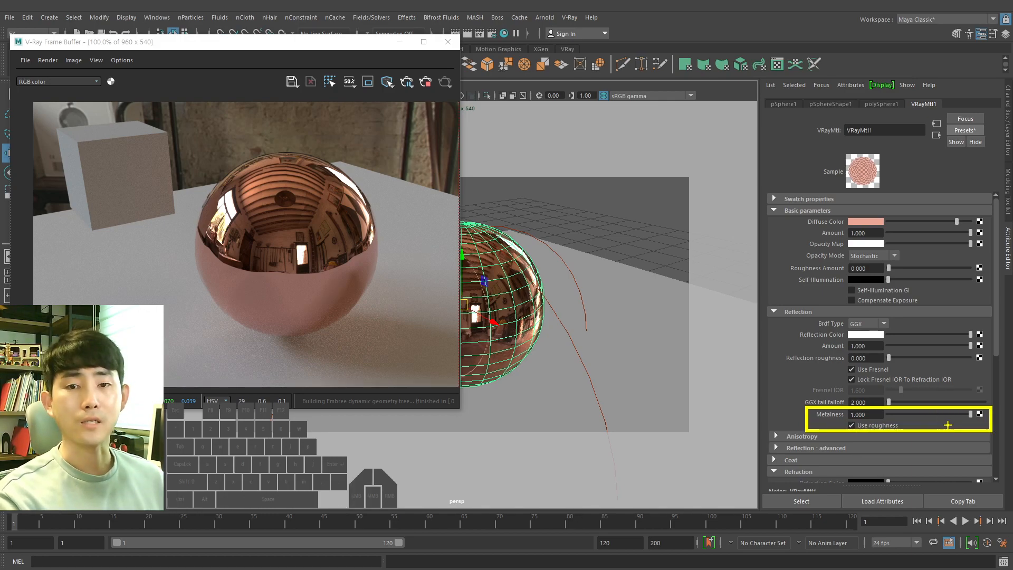
pyautogui.press('Escape')
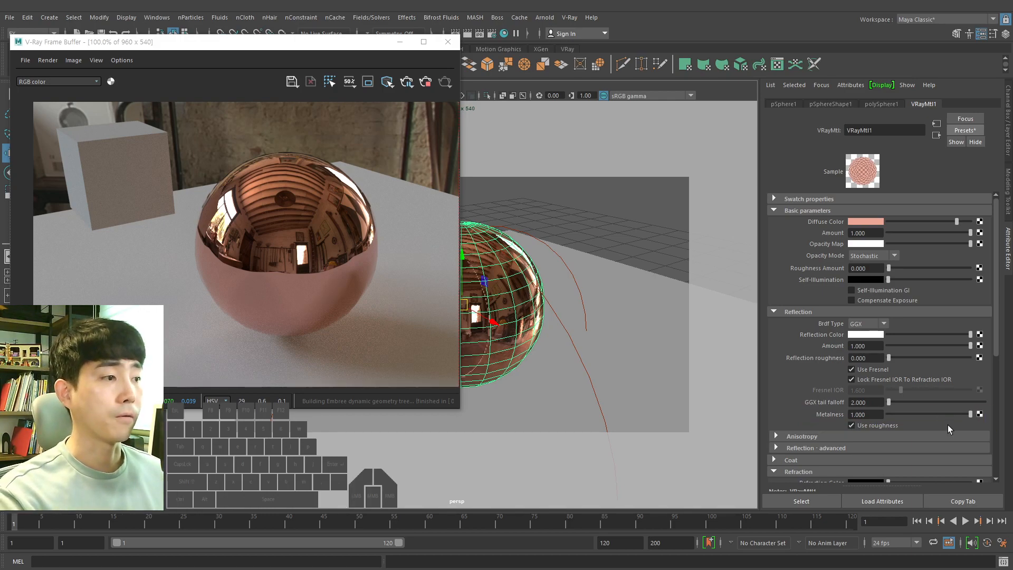
# Step: Replace VRayMtl1's copper settings with the dielectric_Rubber preset
pyautogui.click(963, 130)
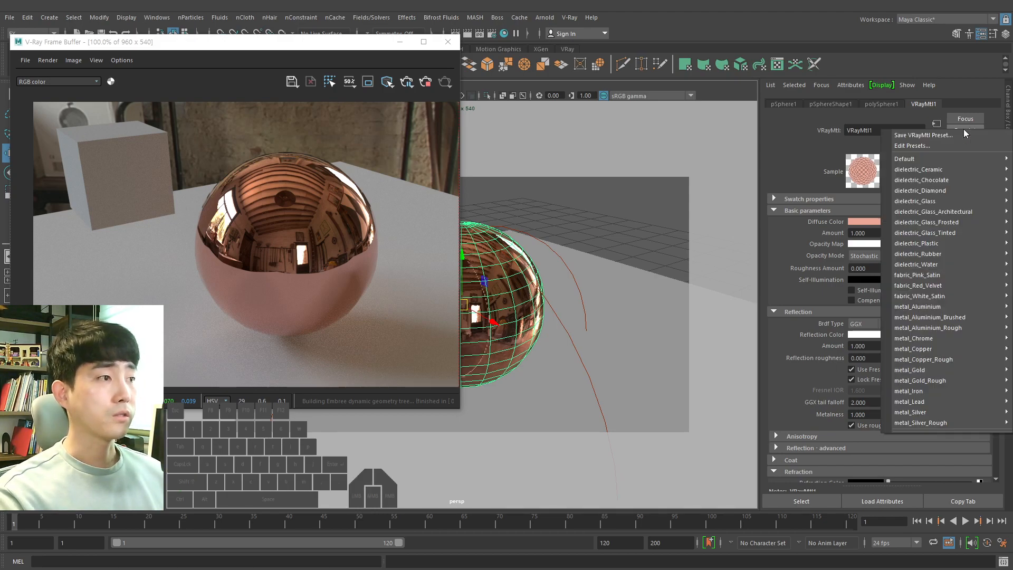
pyautogui.moveTo(925, 341)
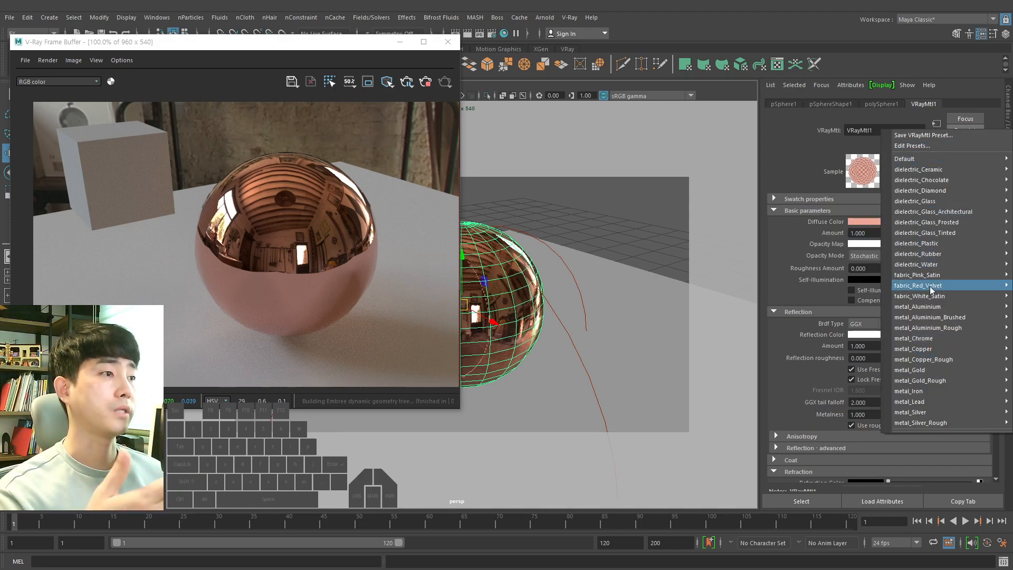
pyautogui.moveTo(932, 255)
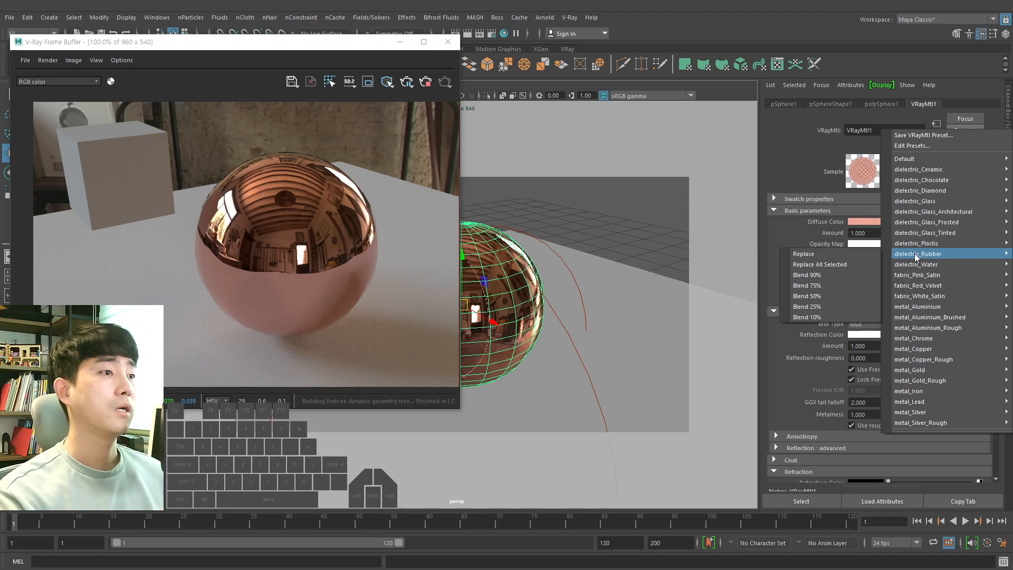
pyautogui.click(866, 252)
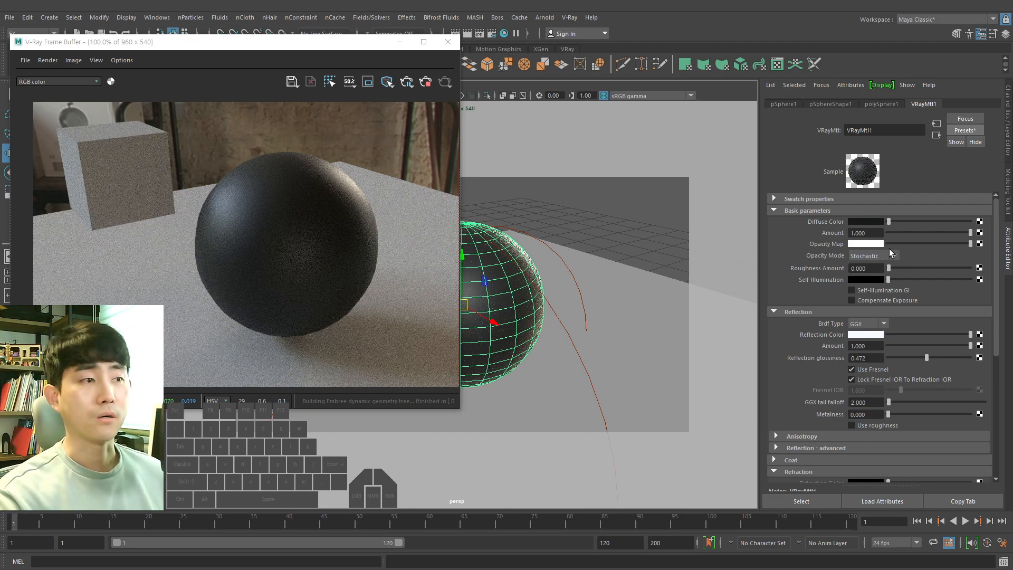
# Step: Examine the rubber material's attribute sections, from Reflection and Coat through Refraction, Sheen and Bump and Normal mapping
pyautogui.scroll(-4, 889, 281)
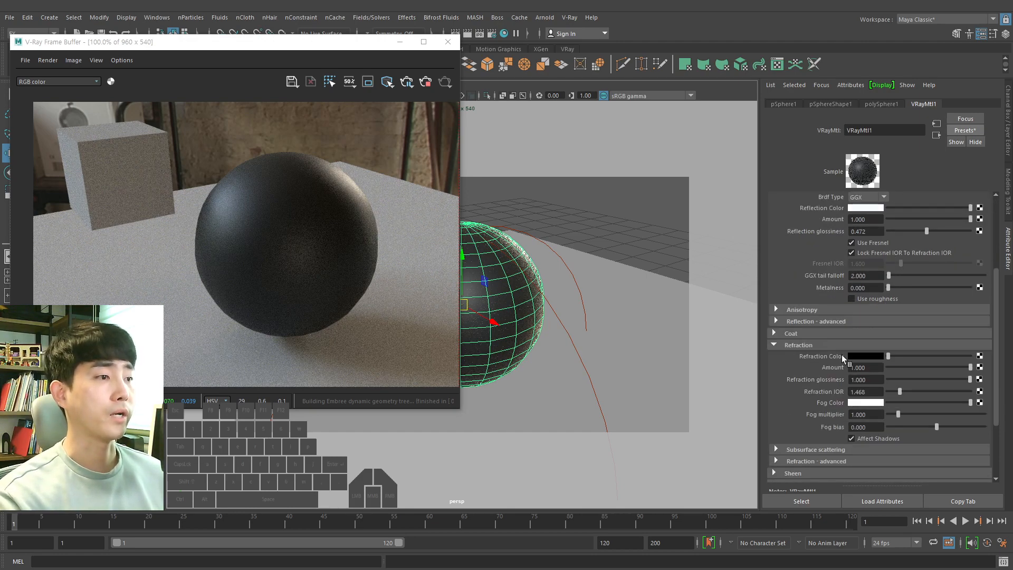
pyautogui.scroll(-3, 803, 338)
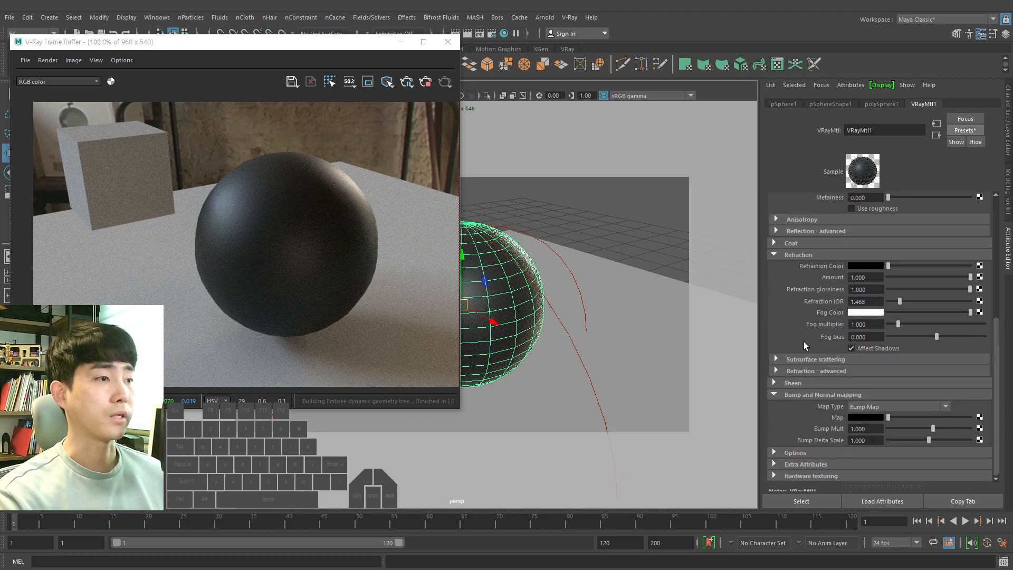
pyautogui.click(793, 383)
pyautogui.click(805, 384)
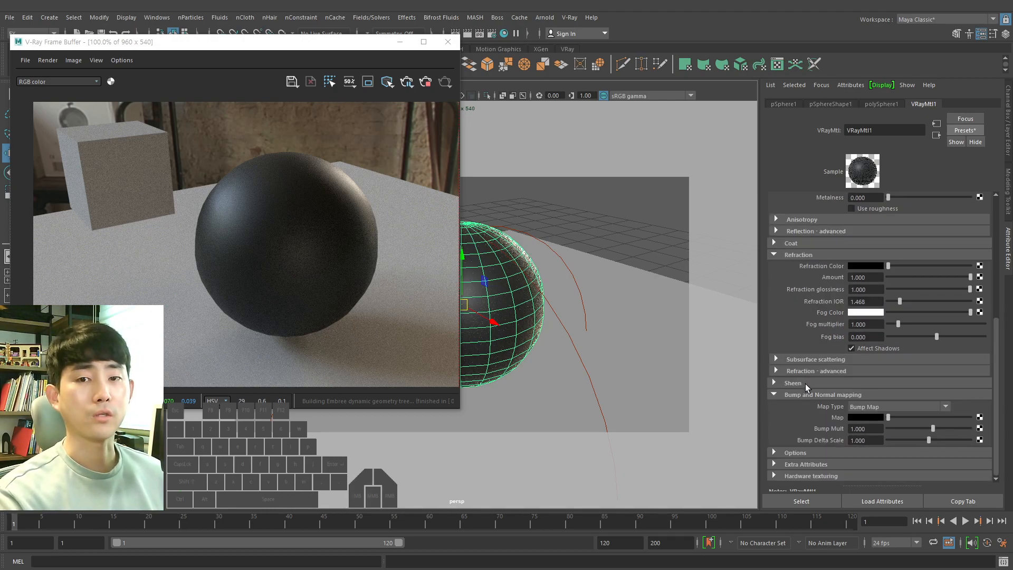
pyautogui.scroll(4, 801, 367)
pyautogui.scroll(-1, 805, 351)
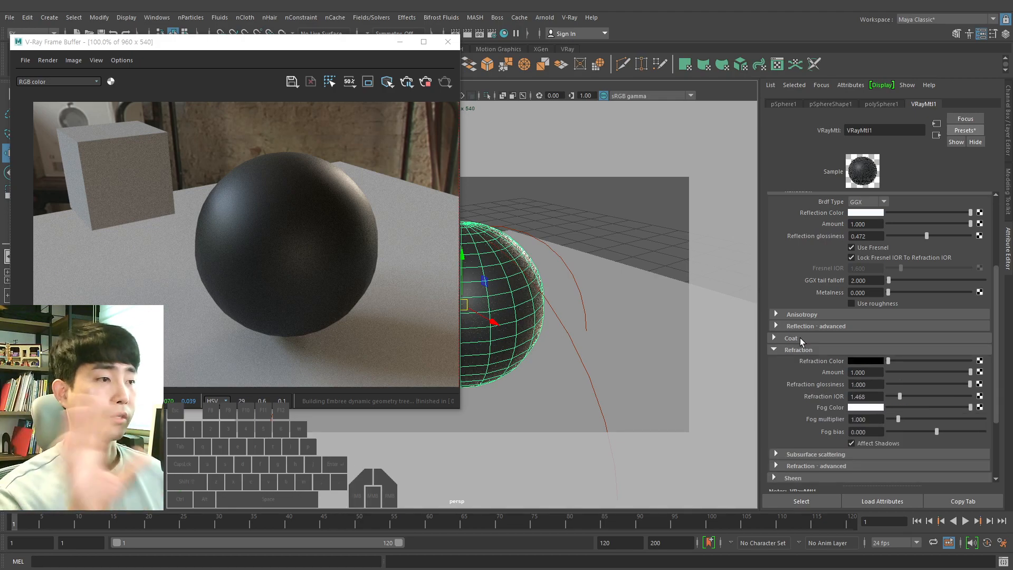
pyautogui.scroll(-3, 800, 339)
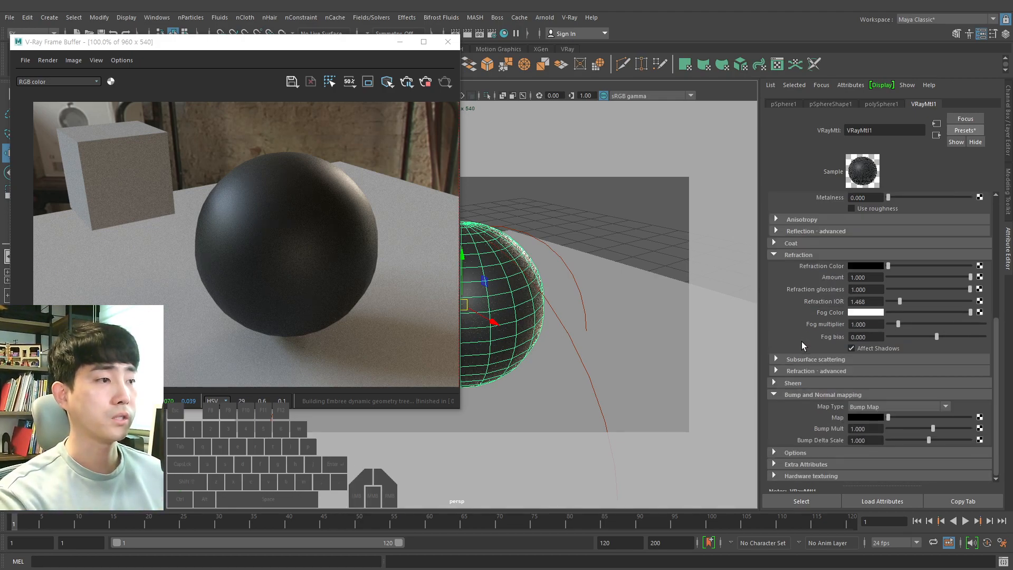